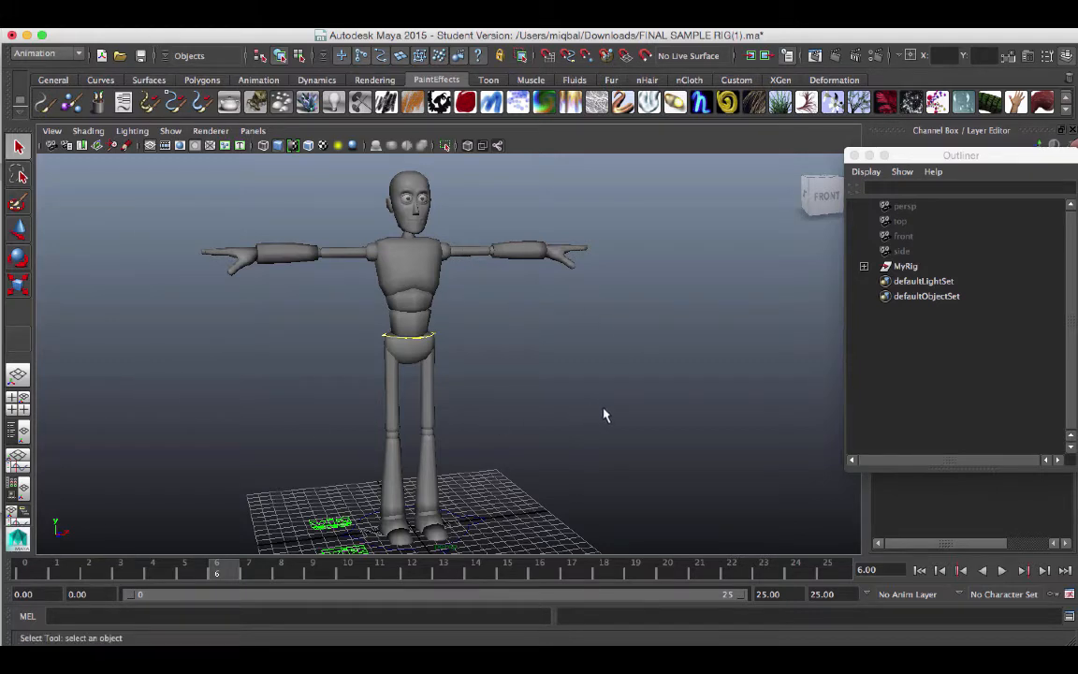
# Open the recent scene FINAL SAMPLE RIG Part 1.ma, discarding the changes in the current scene
pyautogui.keyDown('alt'); pyautogui.moveTo(606, 414); pyautogui.dragTo(645, 422); pyautogui.keyUp('alt')
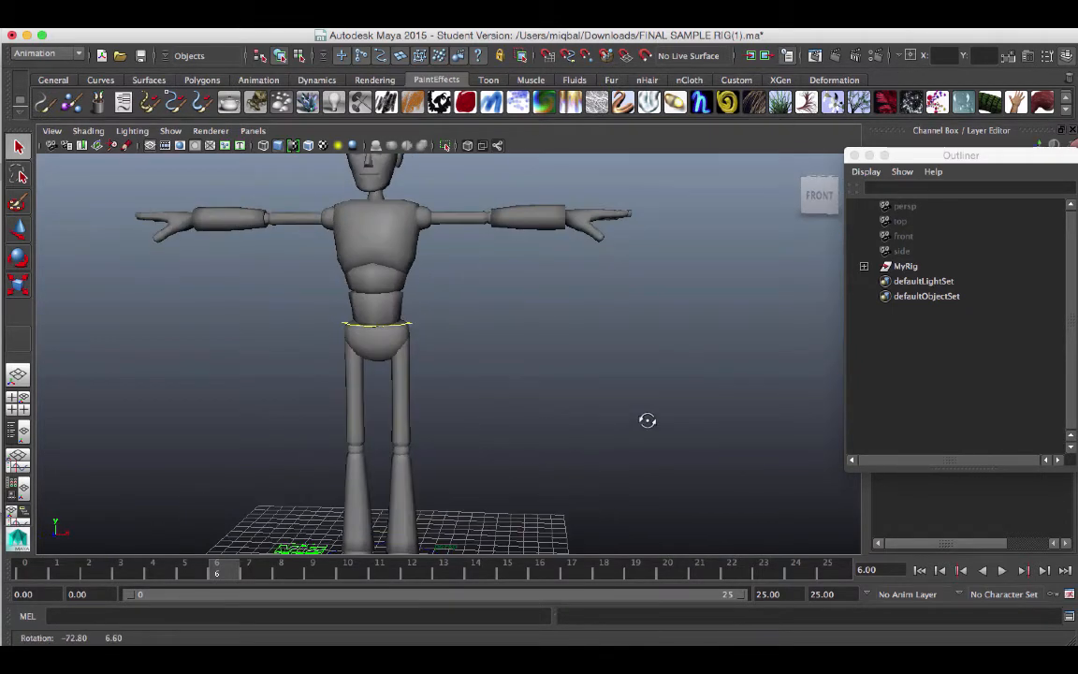
pyautogui.keyDown('alt'); pyautogui.moveTo(582, 332); pyautogui.dragTo(593, 426, button='right'); pyautogui.keyUp('alt')
pyautogui.keyDown('alt'); pyautogui.moveTo(592, 426); pyautogui.dragTo(578, 357, button='middle'); pyautogui.keyUp('alt')
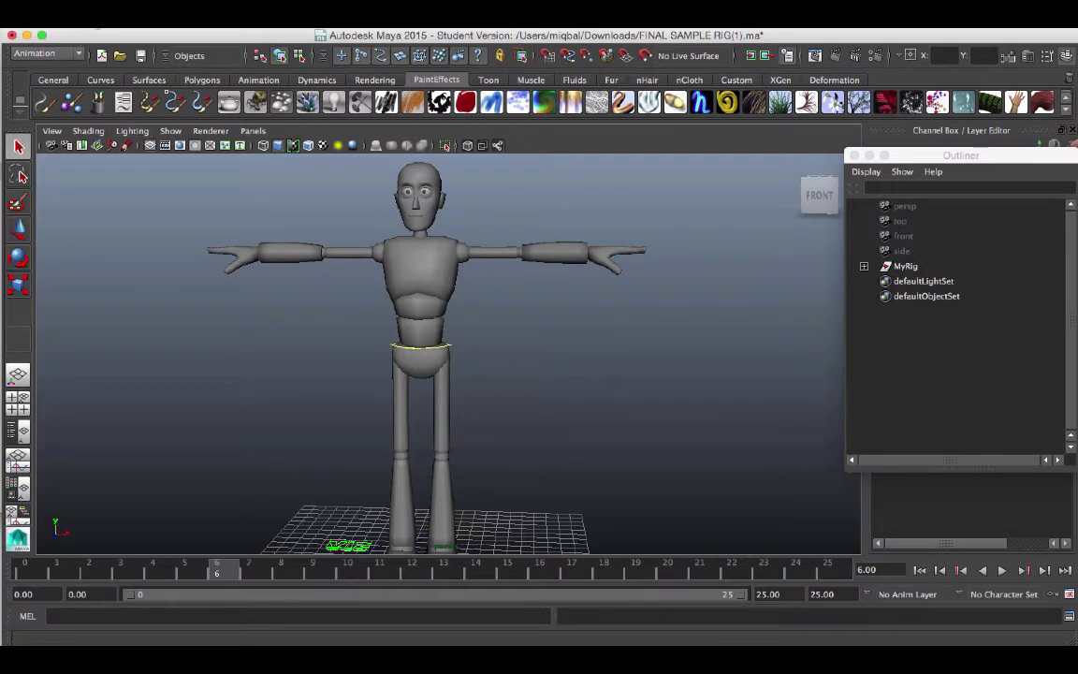
pyautogui.click(94, 13)
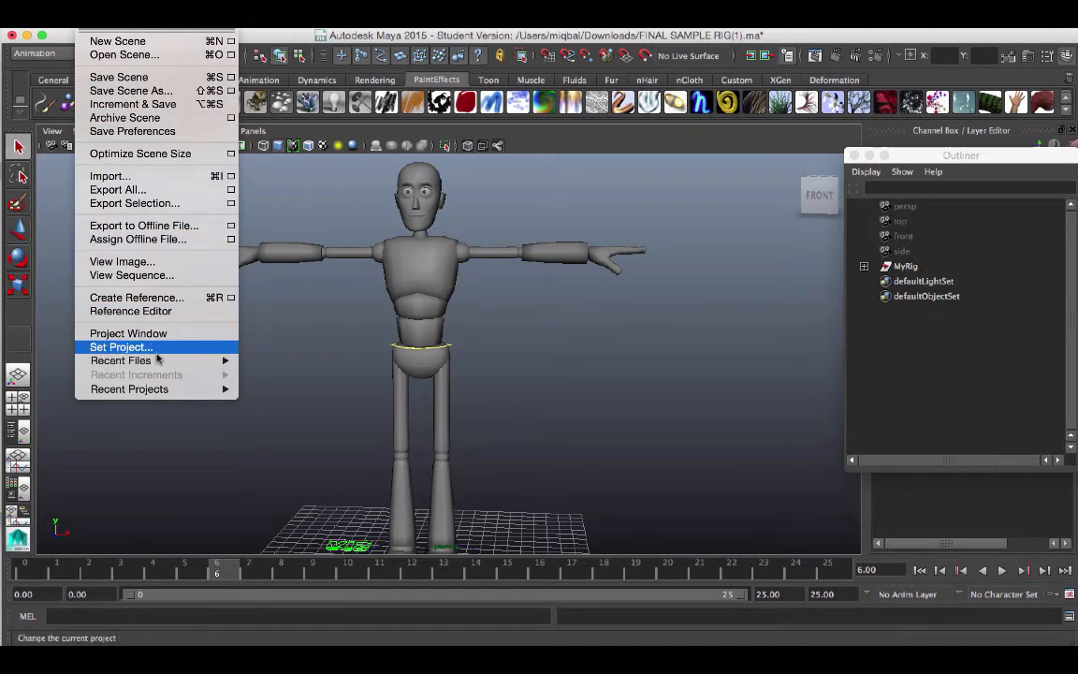
pyautogui.moveTo(150, 361)
pyautogui.click(298, 373)
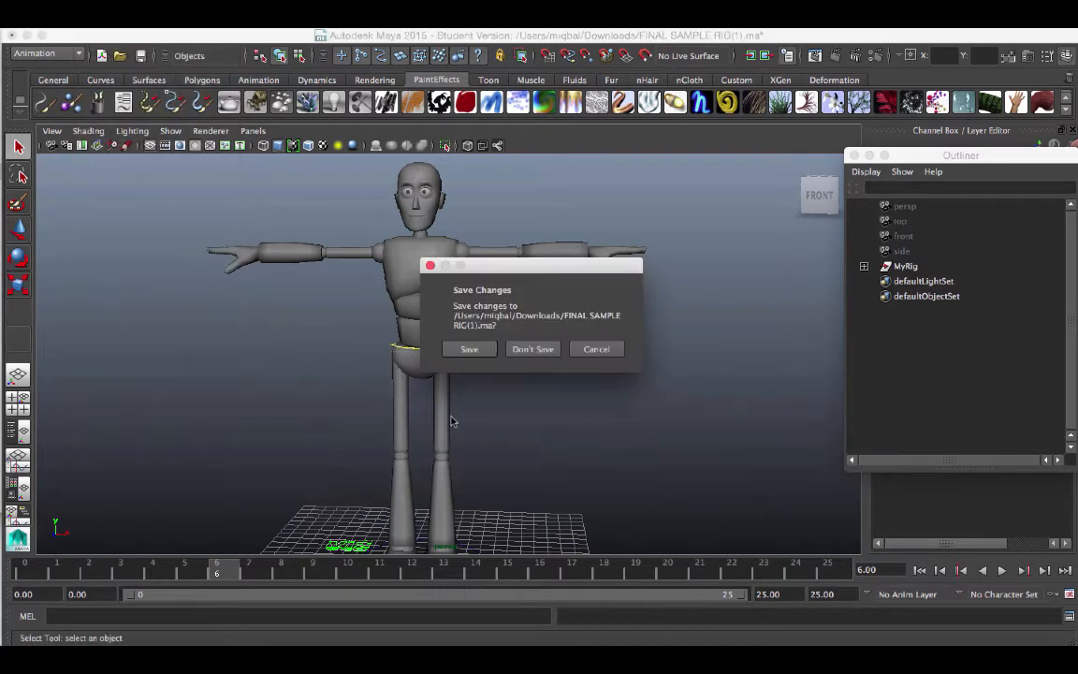
pyautogui.click(534, 349)
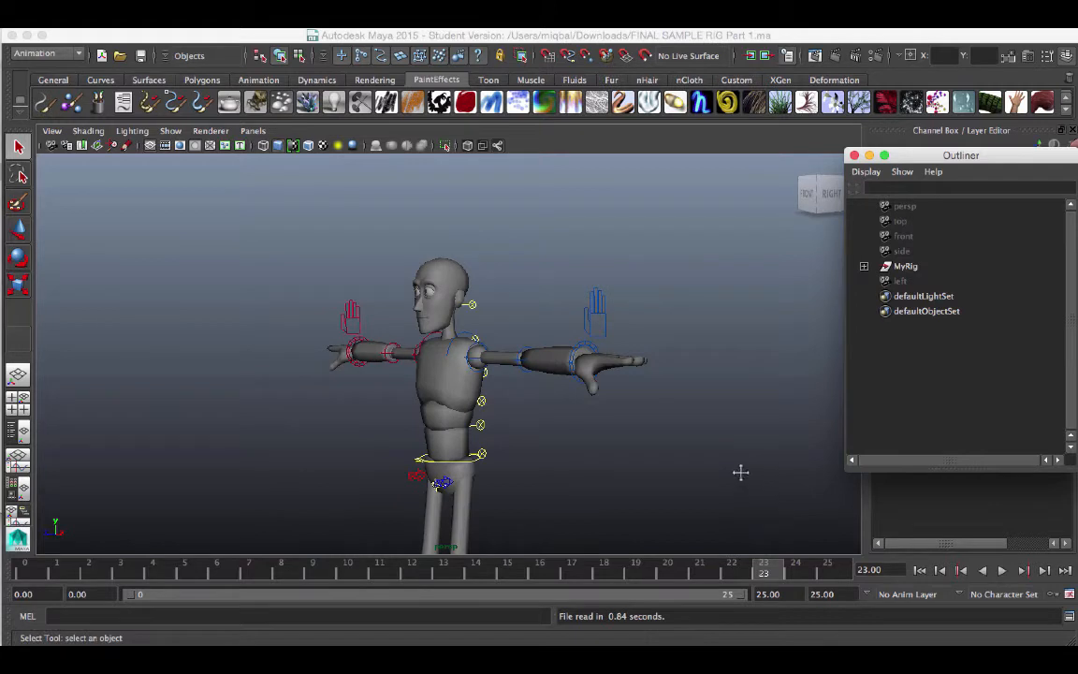
# Play back the animation in the sample scene, view the rig from the front, and stop playback
pyautogui.keyDown('alt'); pyautogui.moveTo(741, 472); pyautogui.dragTo(681, 374, button='middle'); pyautogui.keyUp('alt')
pyautogui.keyDown('alt'); pyautogui.moveTo(681, 375); pyautogui.dragTo(701, 450); pyautogui.keyUp('alt')
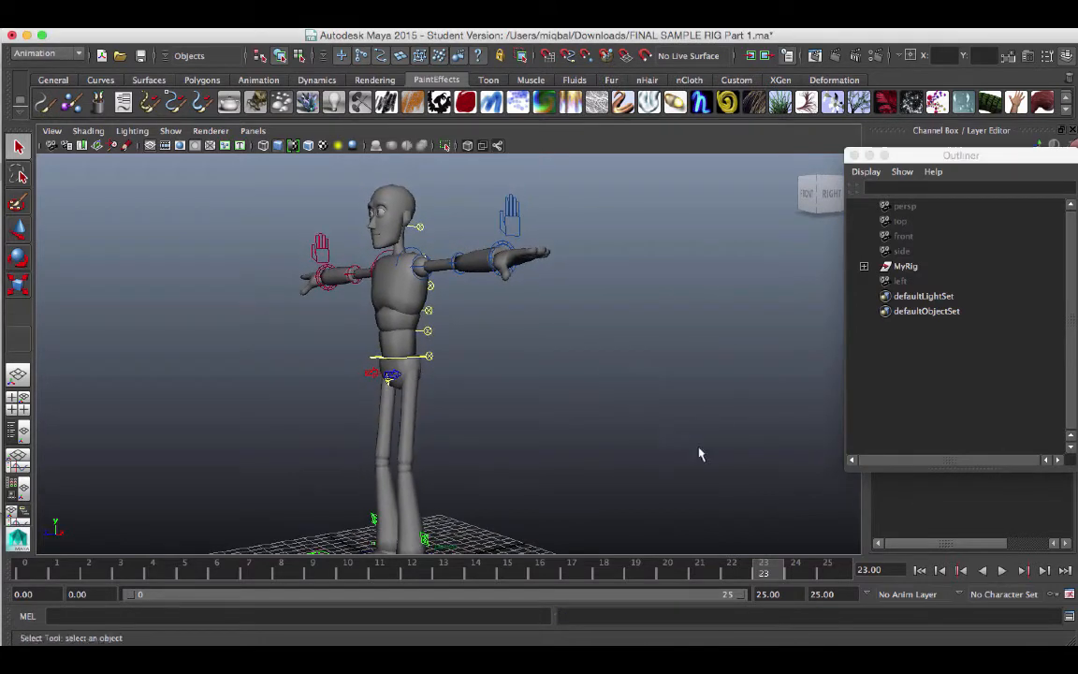
pyautogui.click(1002, 571)
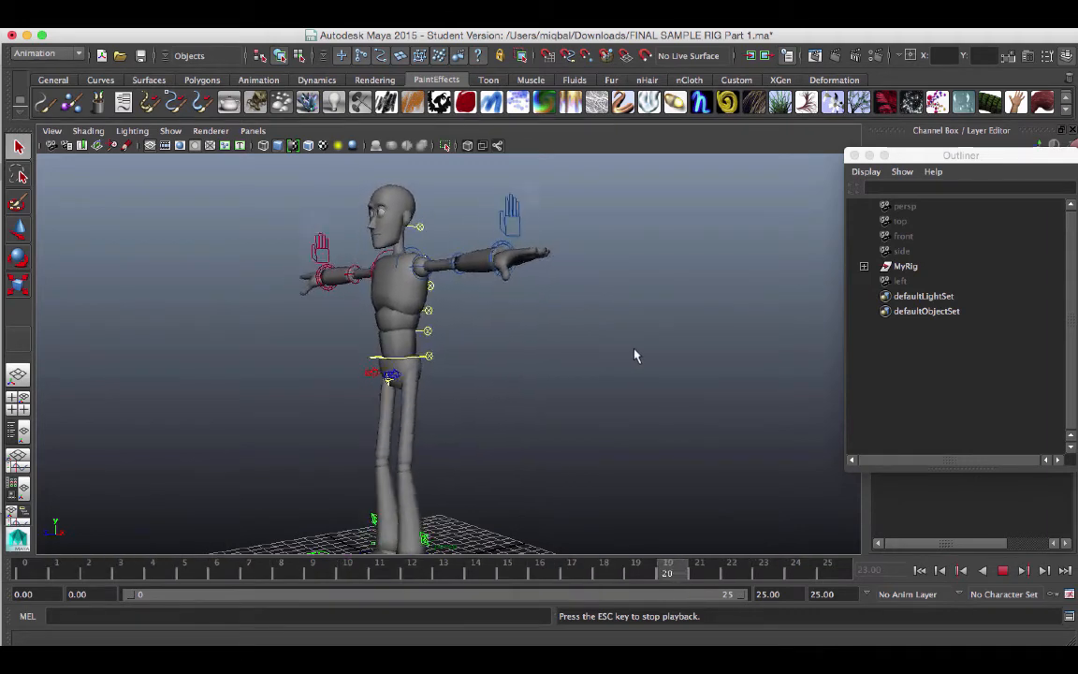
pyautogui.moveTo(625, 385)
pyautogui.keyDown('alt'); pyautogui.mouseDown()
pyautogui.moveTo(587, 357)
pyautogui.moveTo(645, 378)
pyautogui.mouseUp(); pyautogui.keyUp('alt')
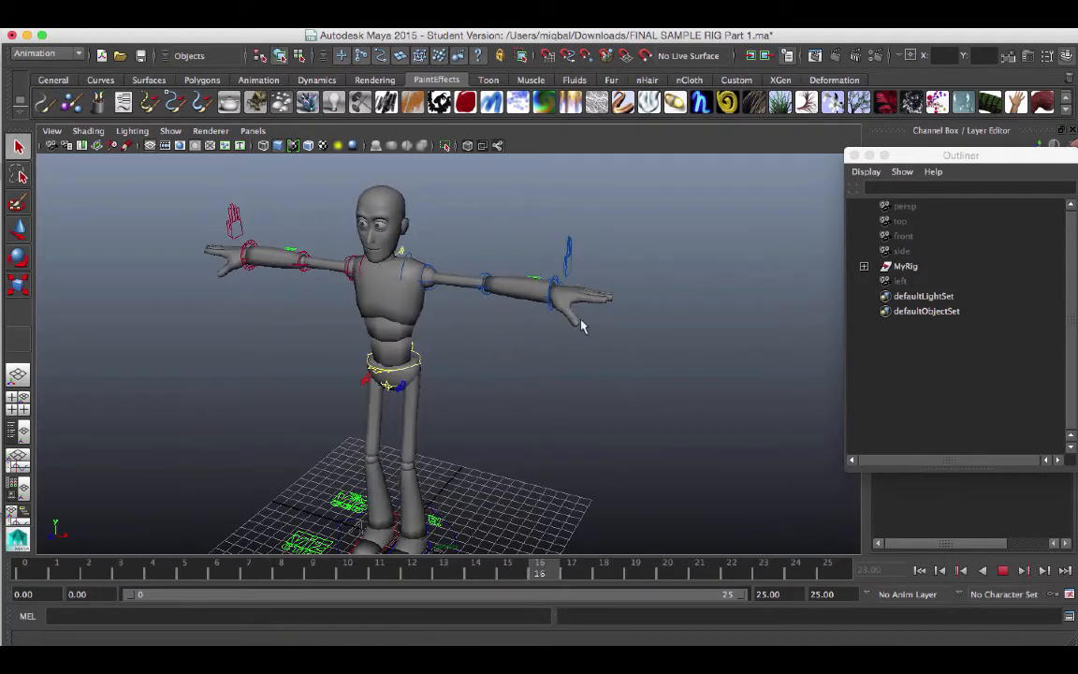
pyautogui.click(1004, 571)
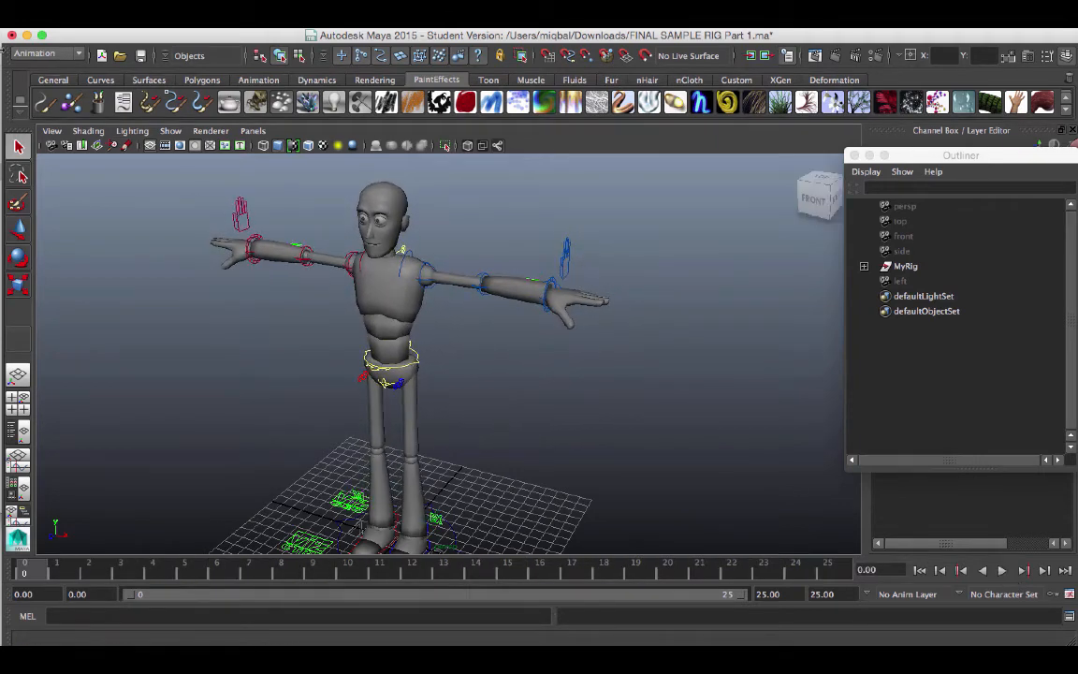
# Reopen the recent scene FINAL SAMPLE RIG(1).ma without saving the current scene
pyautogui.click(94, 11)
pyautogui.moveTo(140, 360)
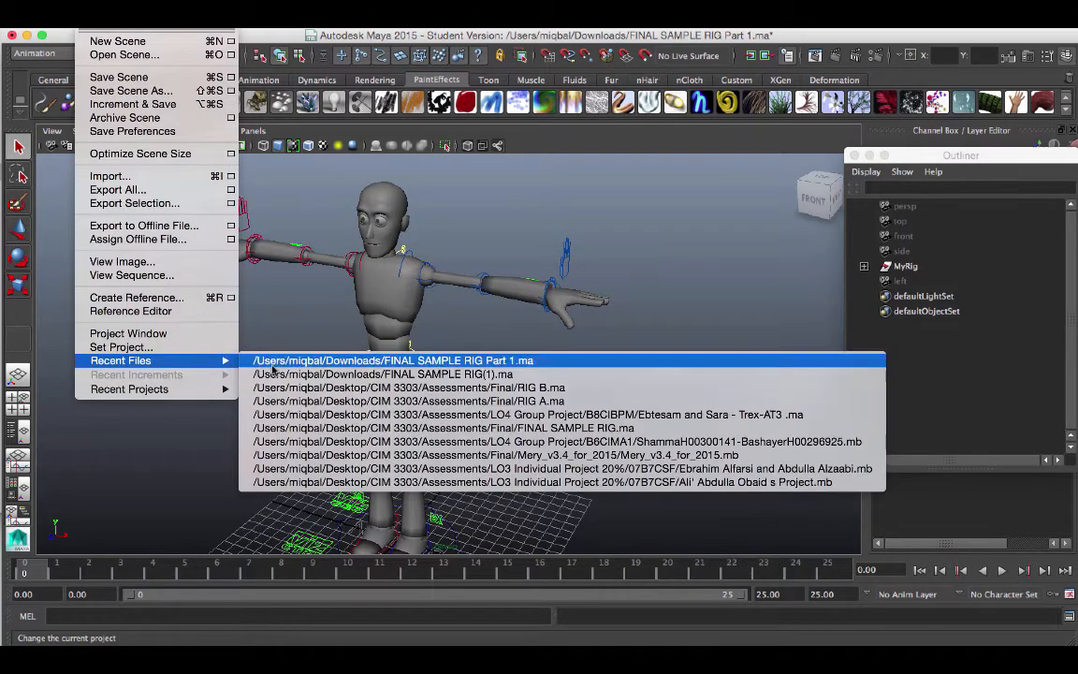
pyautogui.click(330, 374)
pyautogui.click(531, 349)
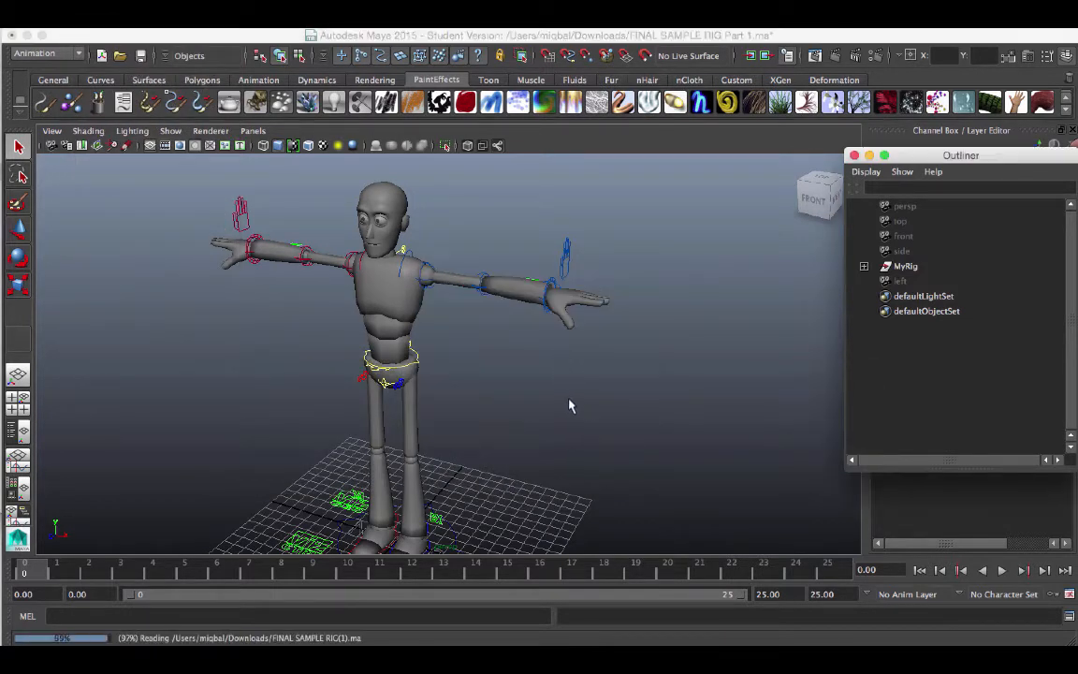
# Move the two viz controls away from the feet along X, vizCtrl to about -9.2 and vizGeo to about -9.6
pyautogui.keyDown('alt'); pyautogui.moveTo(760, 446); pyautogui.dragTo(567, 407, button='right'); pyautogui.keyUp('alt')
pyautogui.keyDown('alt'); pyautogui.moveTo(558, 424); pyautogui.dragTo(545, 479); pyautogui.keyUp('alt')
pyautogui.keyDown('alt'); pyautogui.moveTo(544, 482); pyautogui.dragTo(589, 498, button='right'); pyautogui.keyUp('alt')
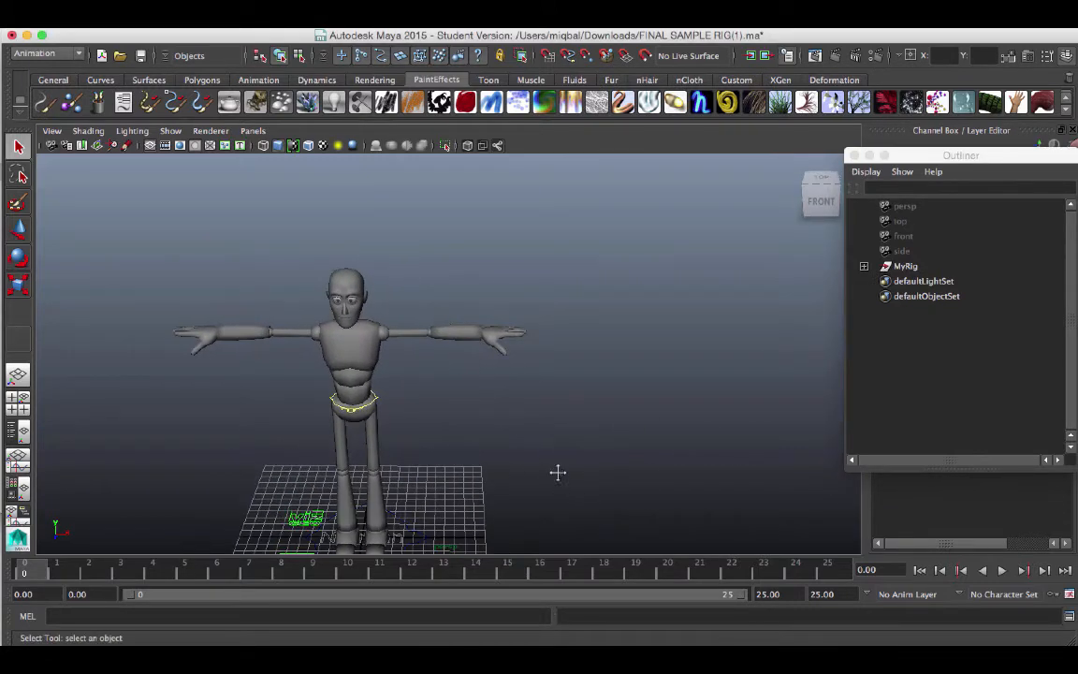
pyautogui.keyDown('alt'); pyautogui.moveTo(558, 472); pyautogui.dragTo(544, 380, button='middle'); pyautogui.keyUp('alt')
pyautogui.keyDown('alt'); pyautogui.moveTo(562, 412); pyautogui.dragTo(636, 462, button='right'); pyautogui.keyUp('alt')
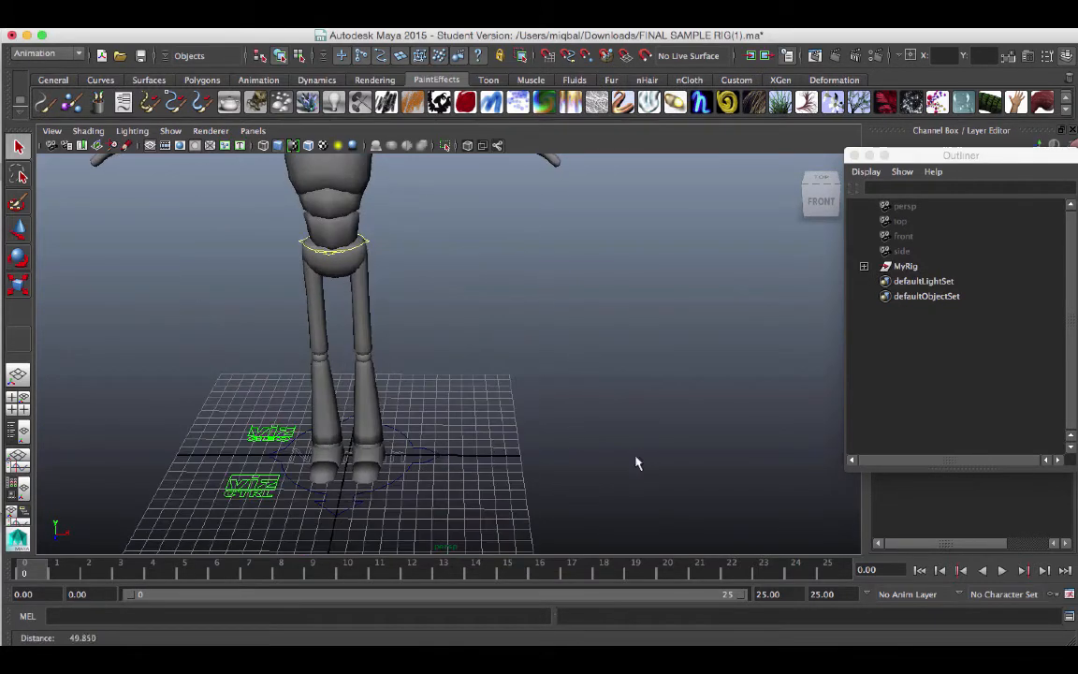
pyautogui.click(246, 490)
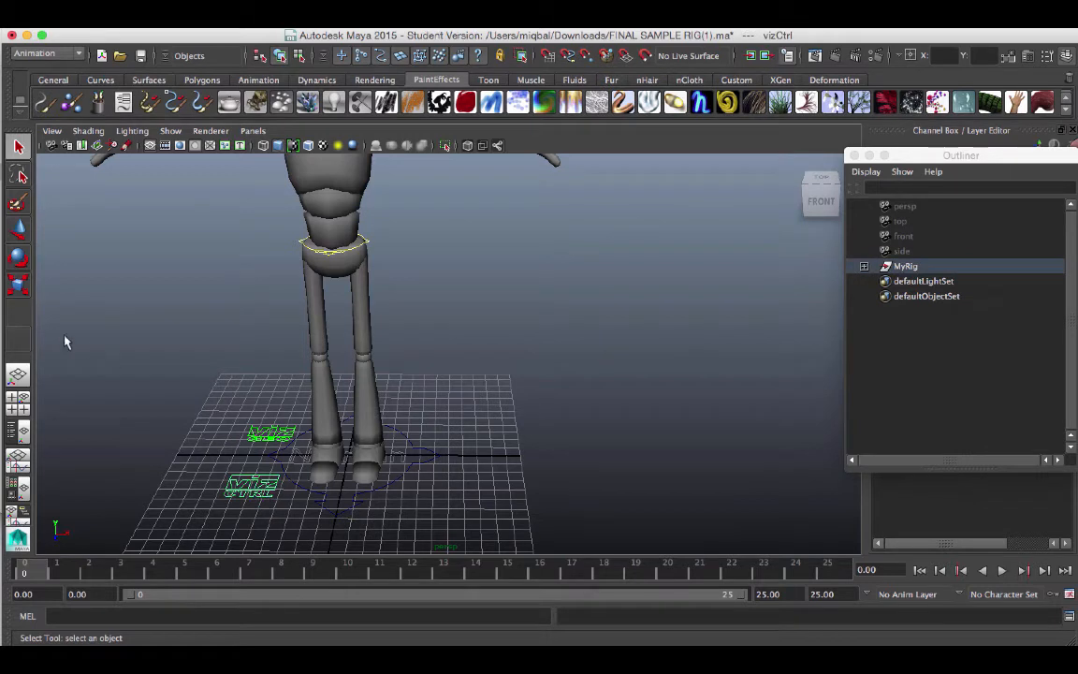
pyautogui.press('w')
pyautogui.moveTo(323, 483); pyautogui.dragTo(278, 482)
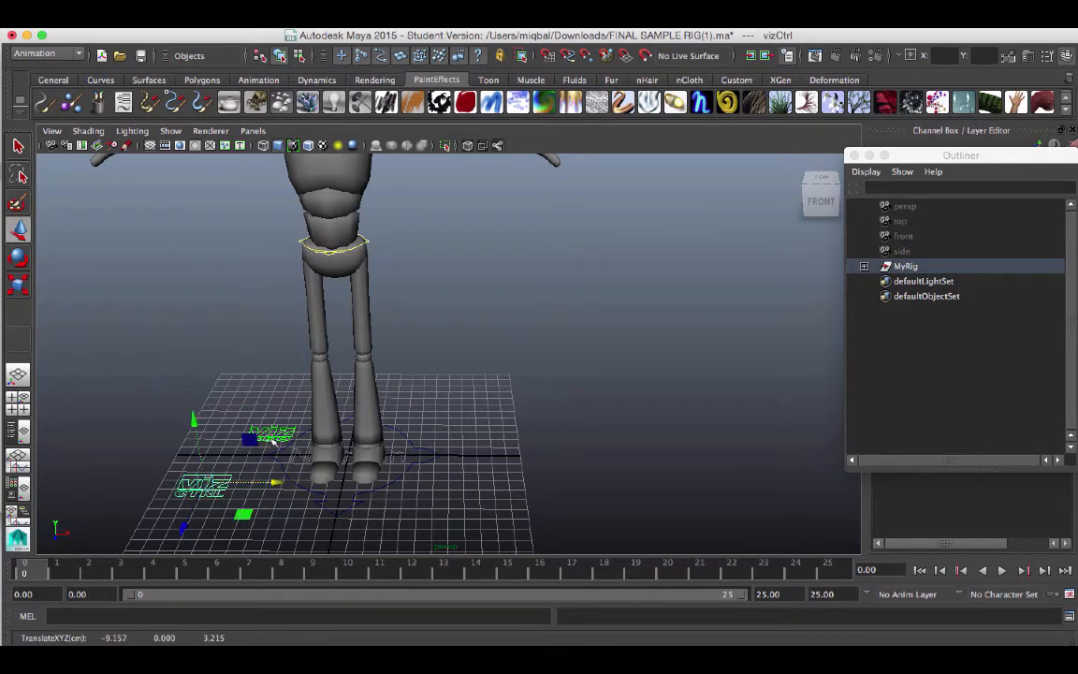
pyautogui.click(272, 434)
pyautogui.moveTo(342, 433); pyautogui.dragTo(293, 432)
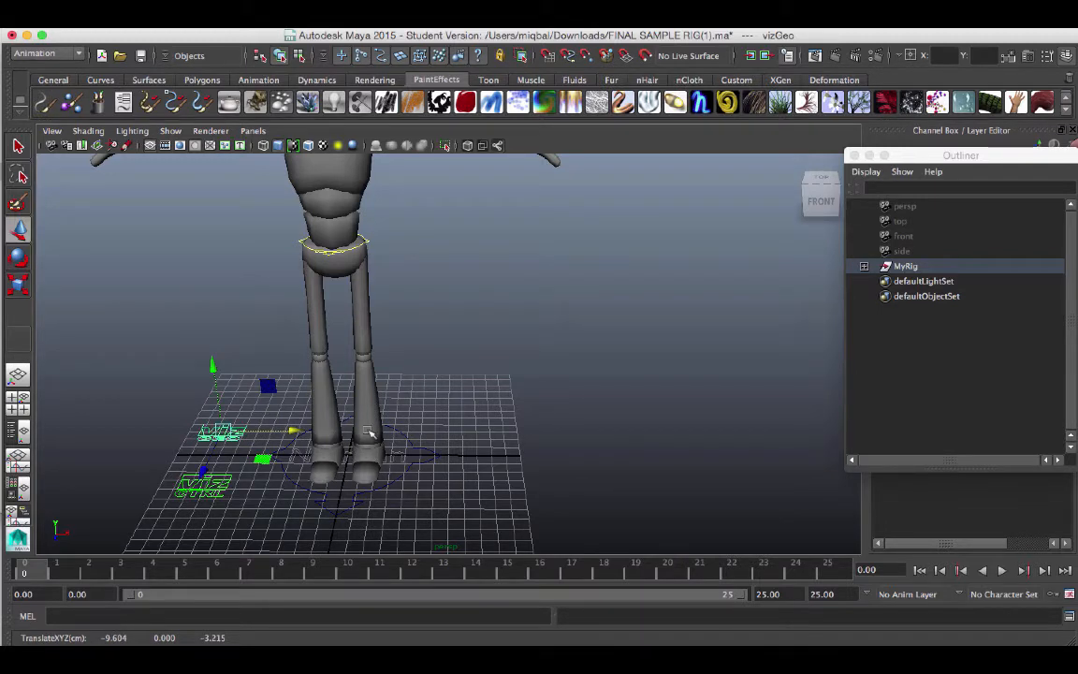
pyautogui.click(241, 511)
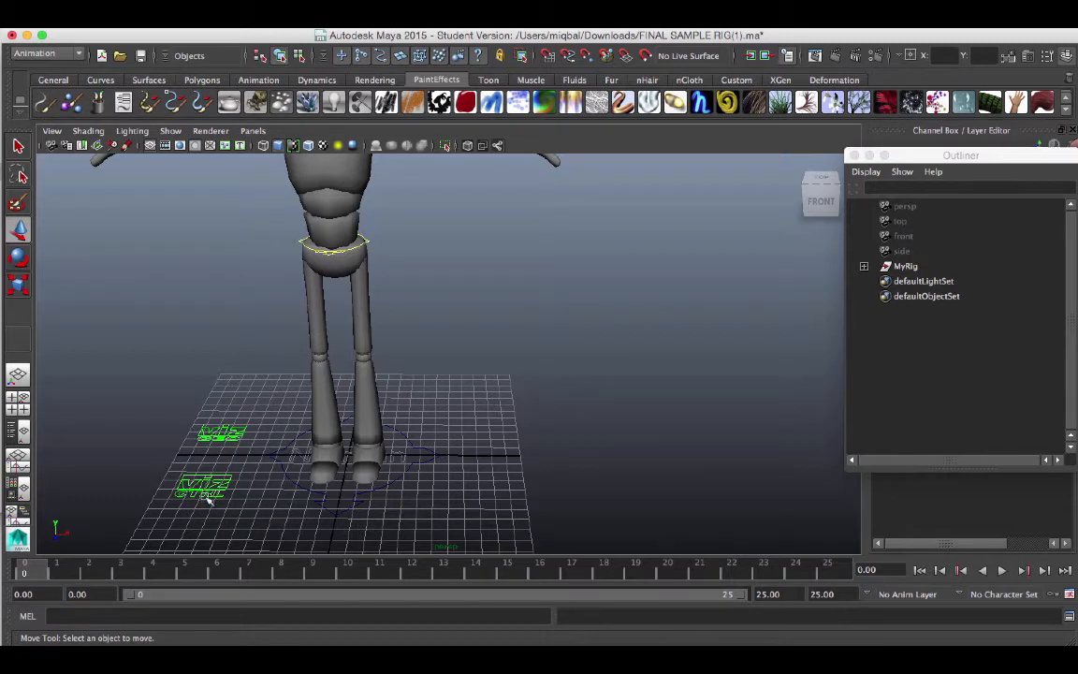
# Close the Outliner and set all of vizCtrl's Controls attributes, from All Extra through Hip Ctrl, to 1
pyautogui.click(183, 450)
pyautogui.click(854, 157)
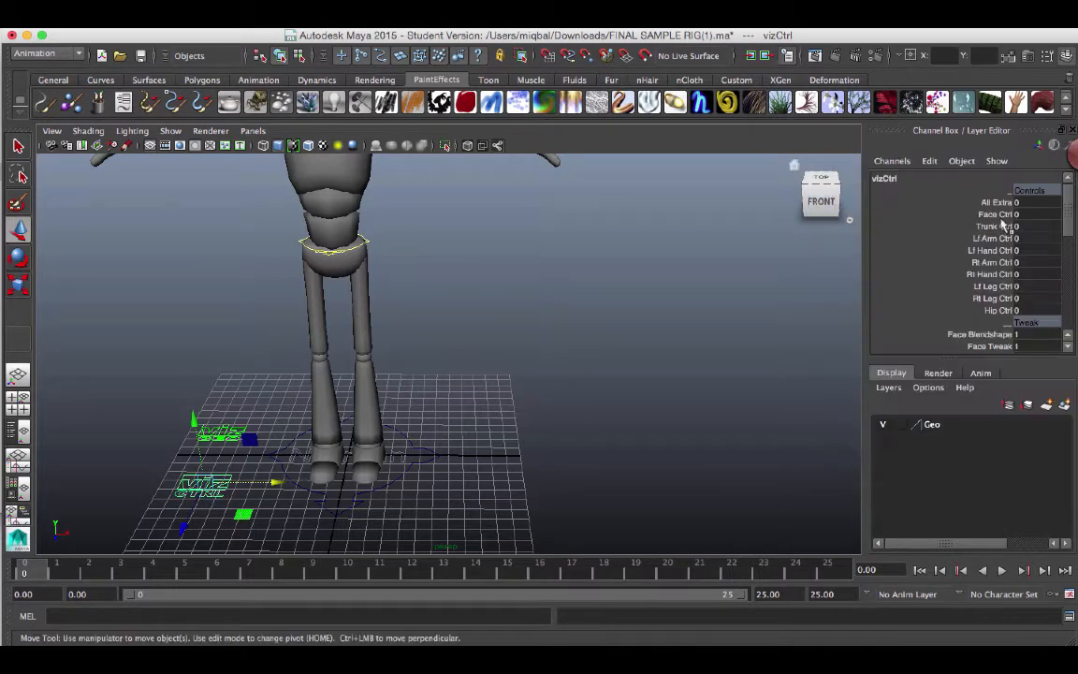
pyautogui.moveTo(1029, 202); pyautogui.dragTo(1039, 312)
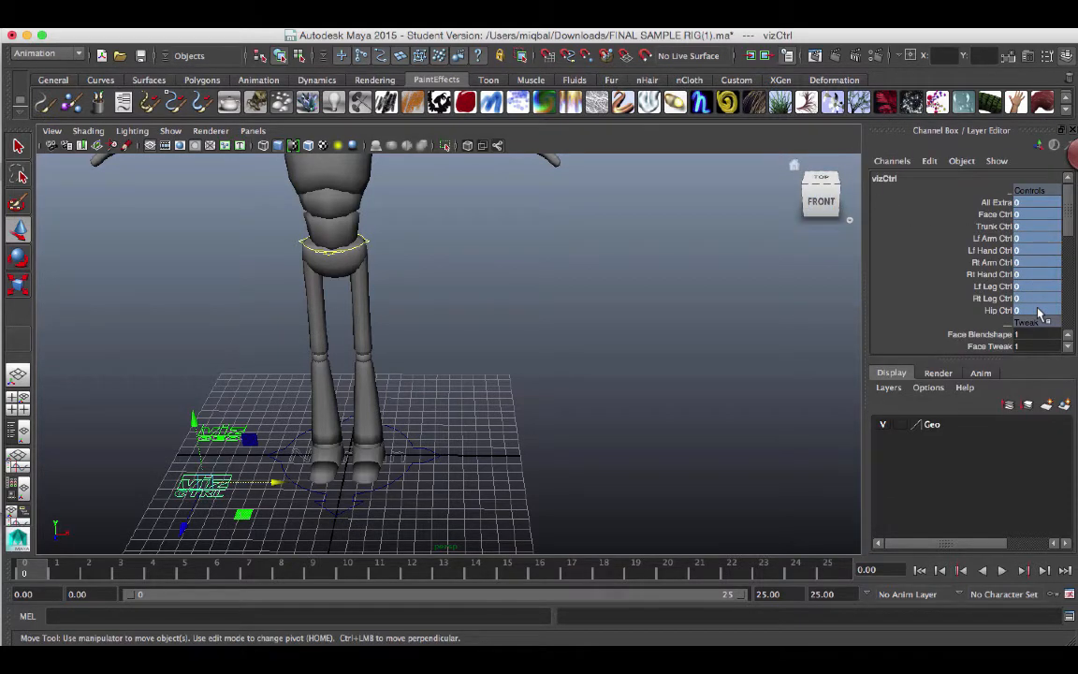
pyautogui.press('1')
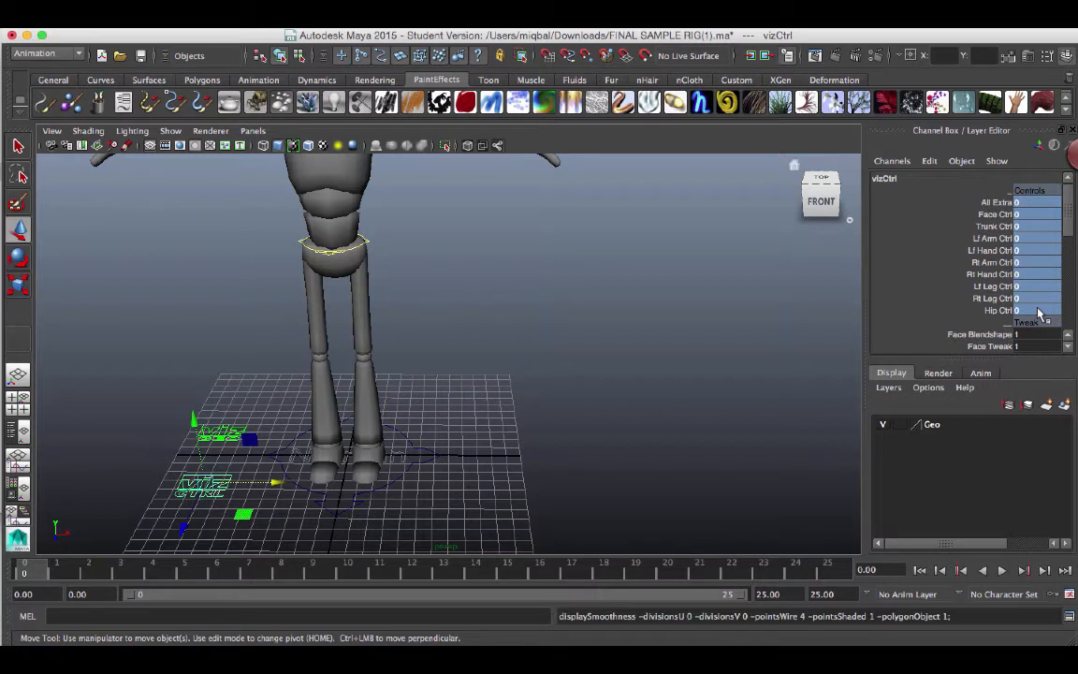
pyautogui.doubleClick(1034, 203)
pyautogui.moveTo(1036, 214); pyautogui.dragTo(1040, 309)
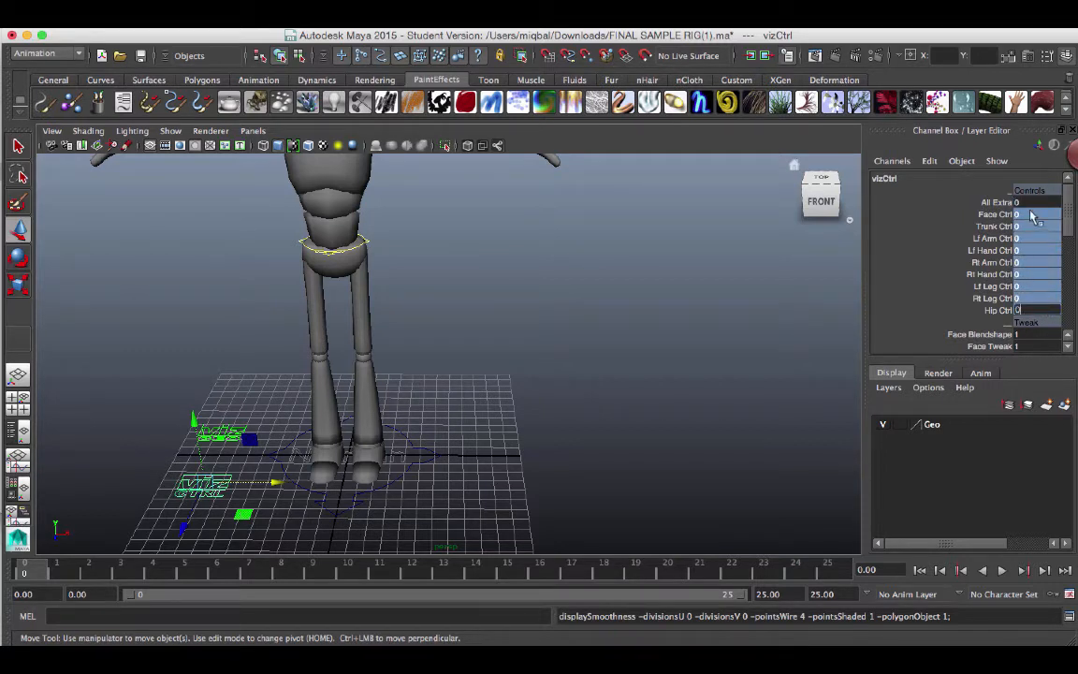
pyautogui.write('1')
pyautogui.press('Return')
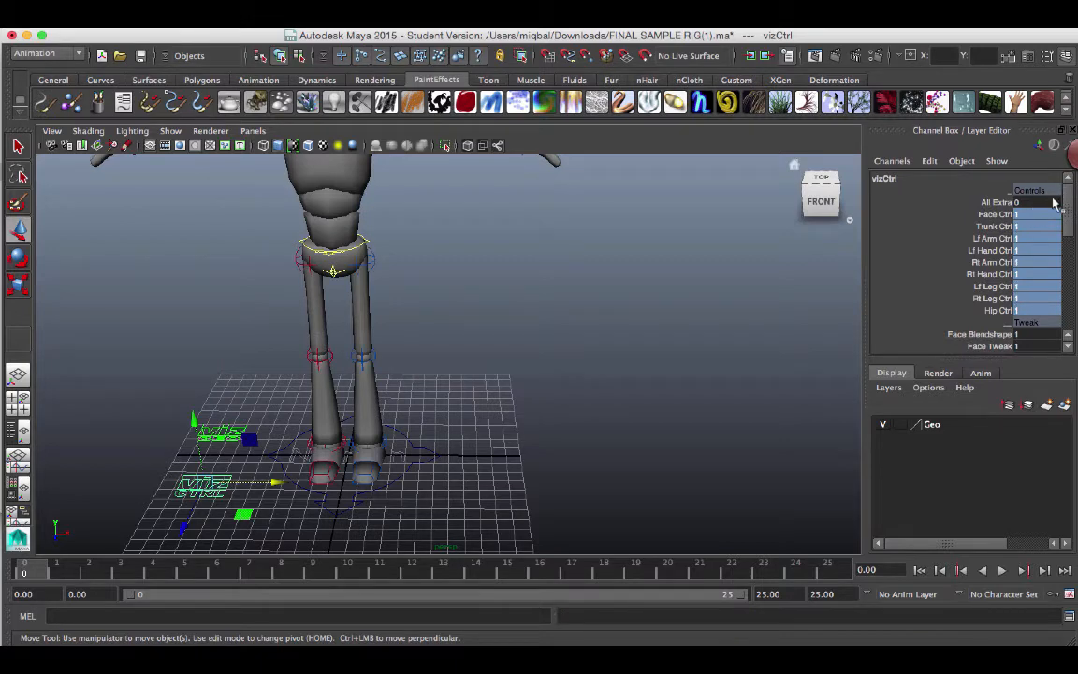
pyautogui.write('1')
pyautogui.press('Return')
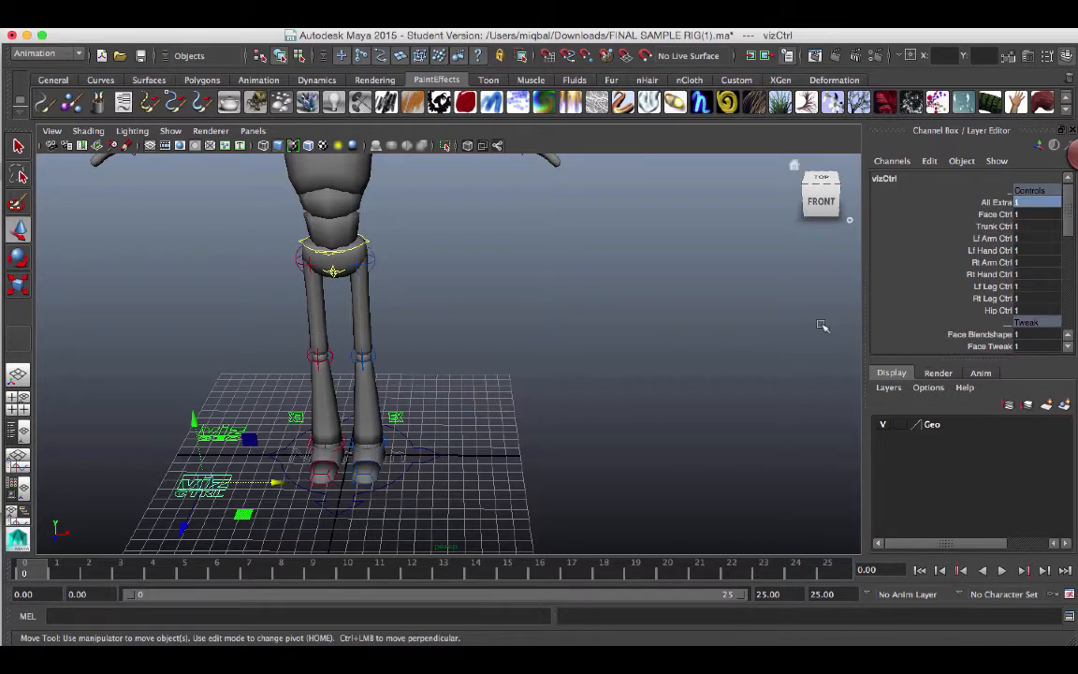
# Set vizCtrl's Face Ctrl attribute to 0 to hide the face controls
pyautogui.keyDown('alt'); pyautogui.moveTo(822, 326); pyautogui.dragTo(606, 323, button='right'); pyautogui.keyUp('alt')
pyautogui.keyDown('alt'); pyautogui.moveTo(561, 260); pyautogui.dragTo(556, 287, button='middle'); pyautogui.keyUp('alt')
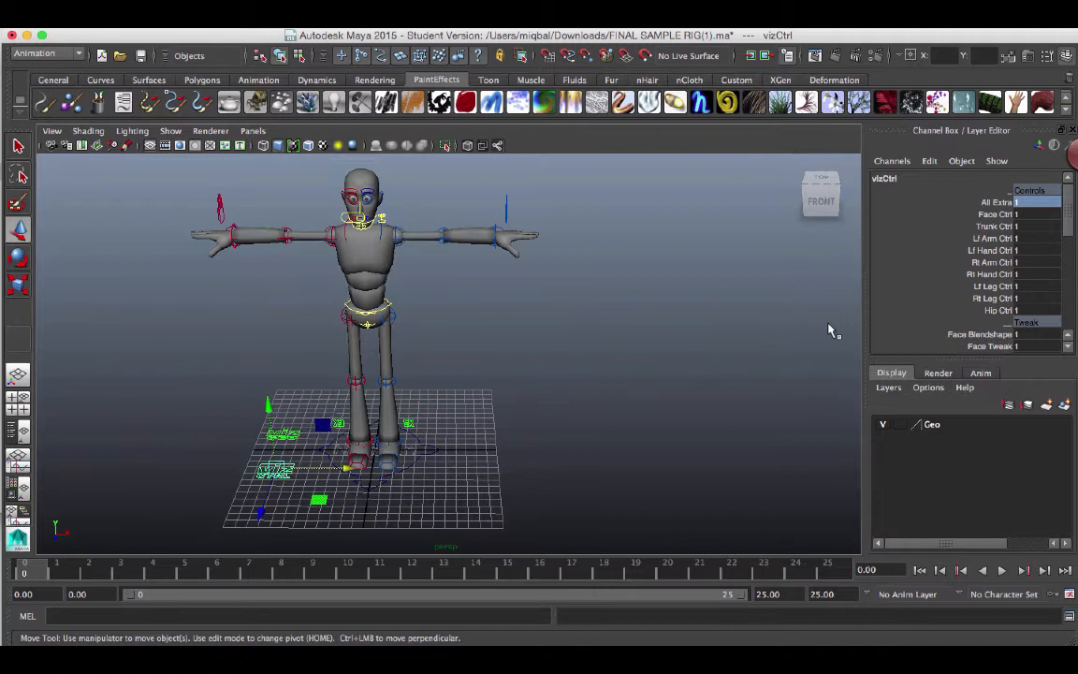
pyautogui.click(1054, 214)
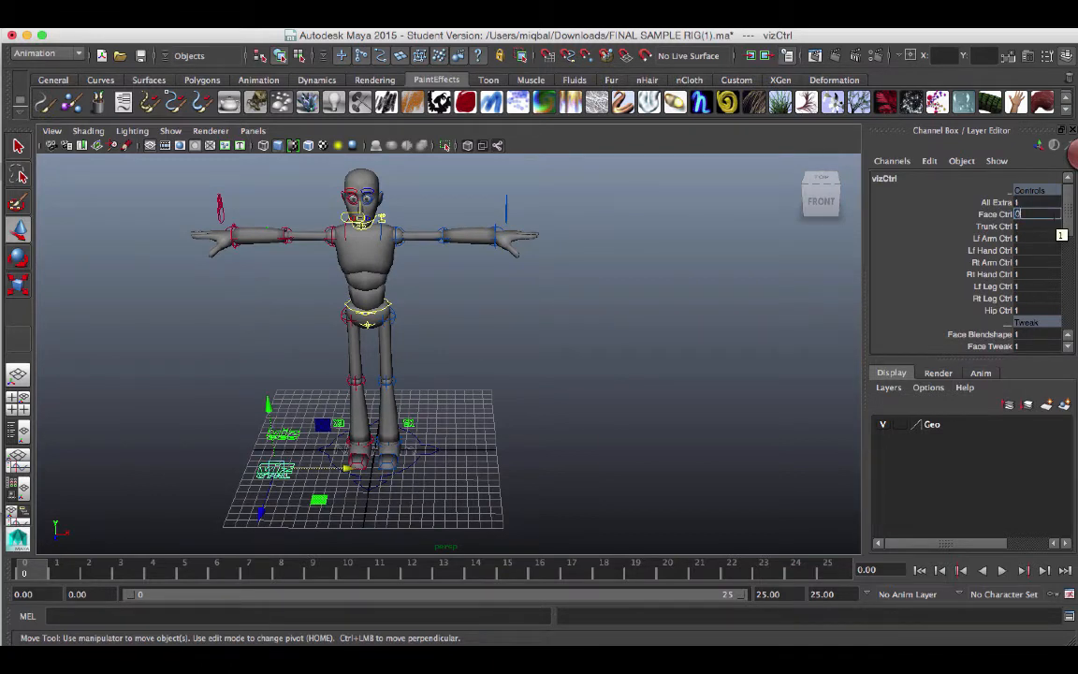
pyautogui.press('Return')
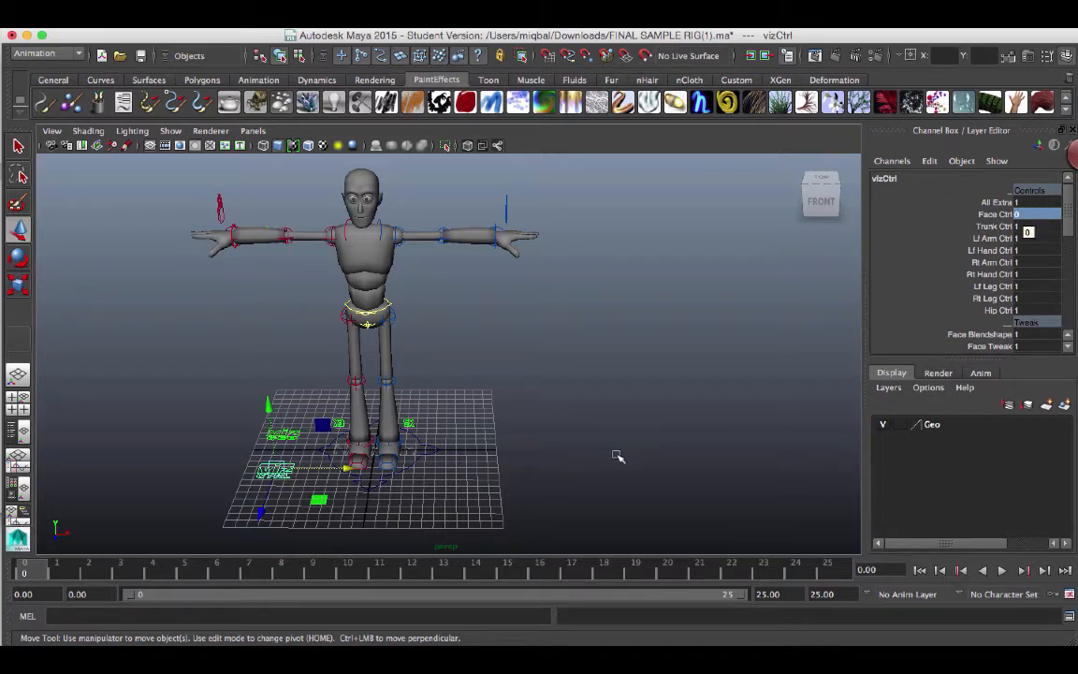
# Set Fk Ik to 1 on both leg extra controls, ctrlX_Lf_LegExtra and ctrlX_Rt_LegExtra
pyautogui.keyDown('alt'); pyautogui.moveTo(510, 452); pyautogui.dragTo(516, 428); pyautogui.keyUp('alt')
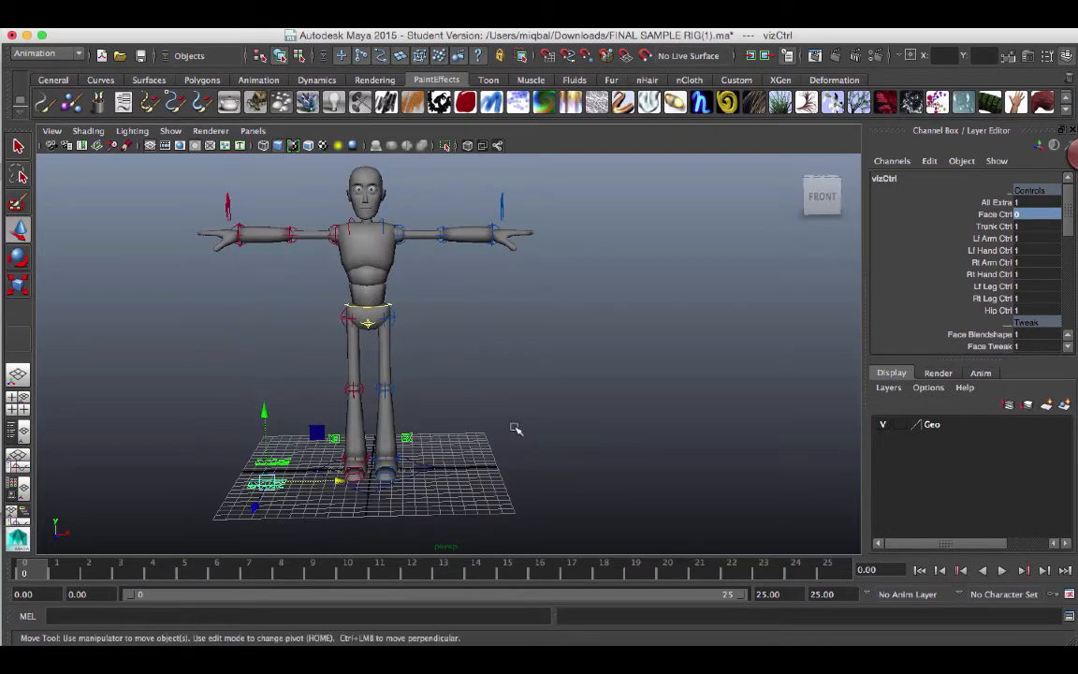
pyautogui.click(411, 438)
pyautogui.keyDown('alt'); pyautogui.moveTo(514, 455); pyautogui.dragTo(625, 482, button='right'); pyautogui.keyUp('alt')
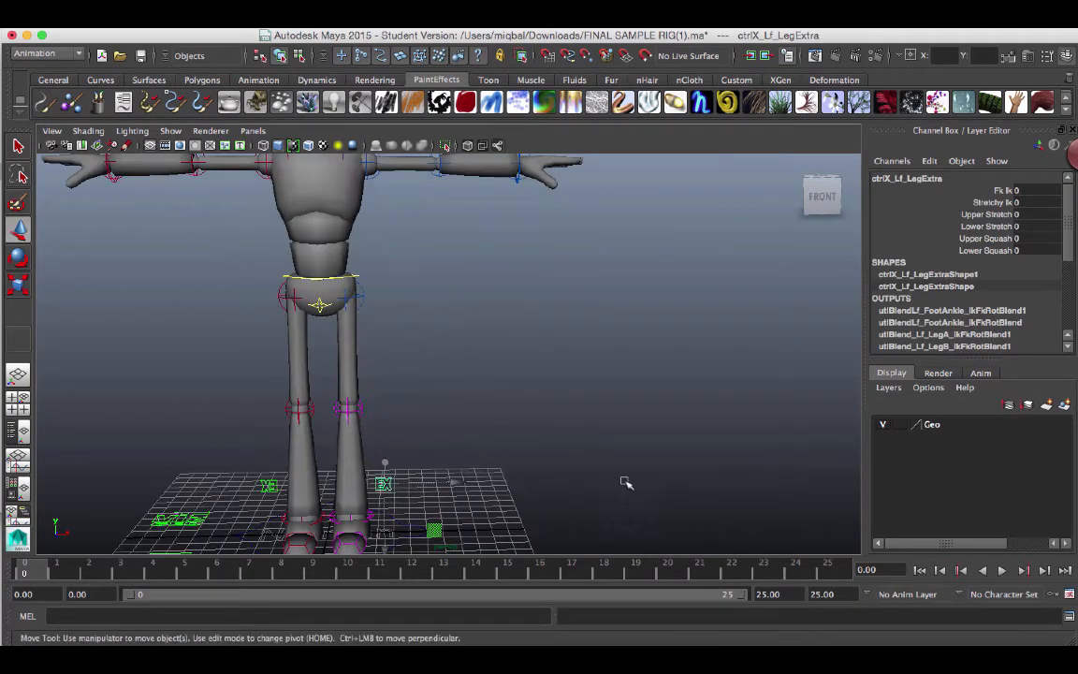
pyautogui.keyDown('alt'); pyautogui.moveTo(612, 473); pyautogui.dragTo(620, 435, button='middle'); pyautogui.keyUp('alt')
pyautogui.keyDown('alt'); pyautogui.moveTo(619, 434); pyautogui.dragTo(681, 493, button='right'); pyautogui.keyUp('alt')
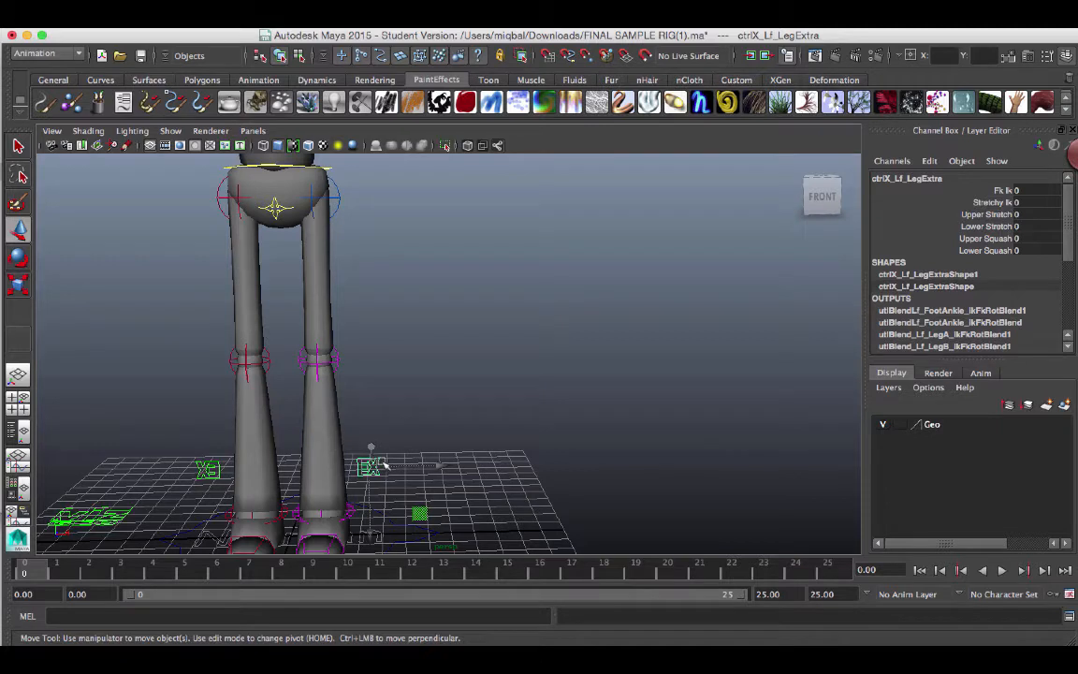
pyautogui.click(459, 439)
pyautogui.click(369, 467)
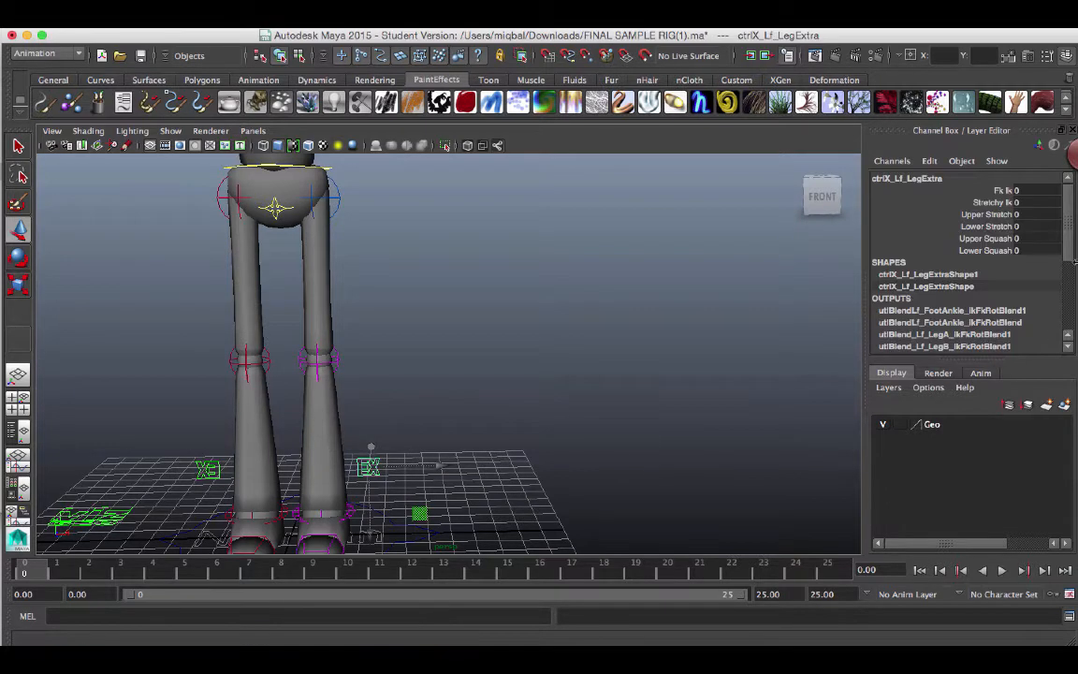
pyautogui.click(1039, 190)
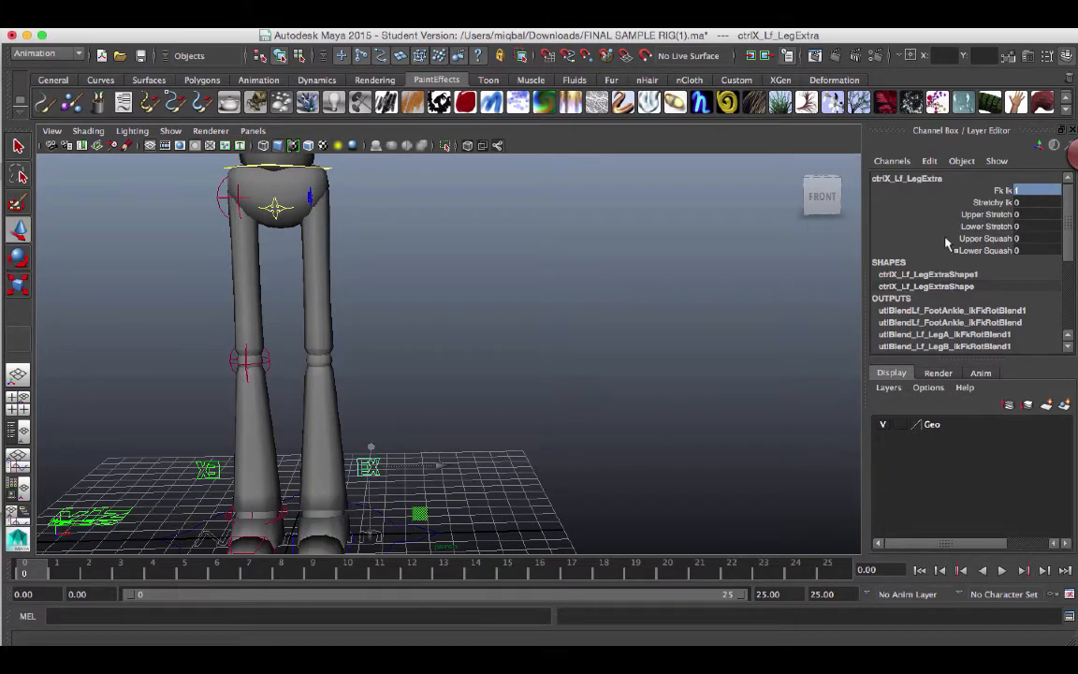
pyautogui.click(210, 470)
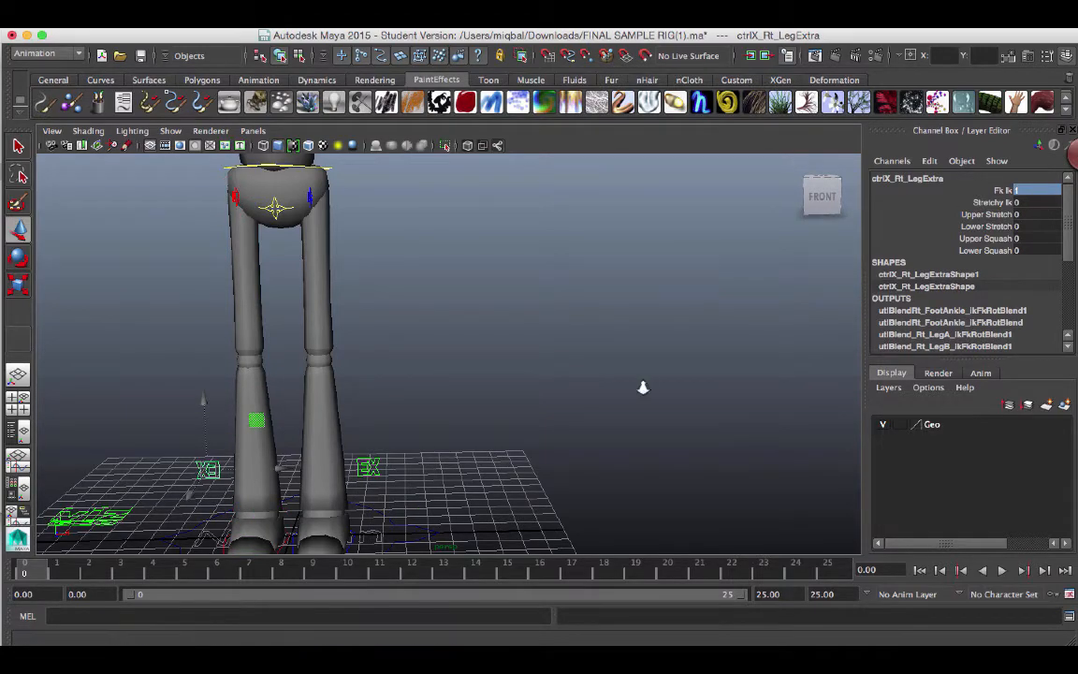
pyautogui.keyDown('alt'); pyautogui.moveTo(643, 385); pyautogui.dragTo(616, 224); pyautogui.keyUp('alt')
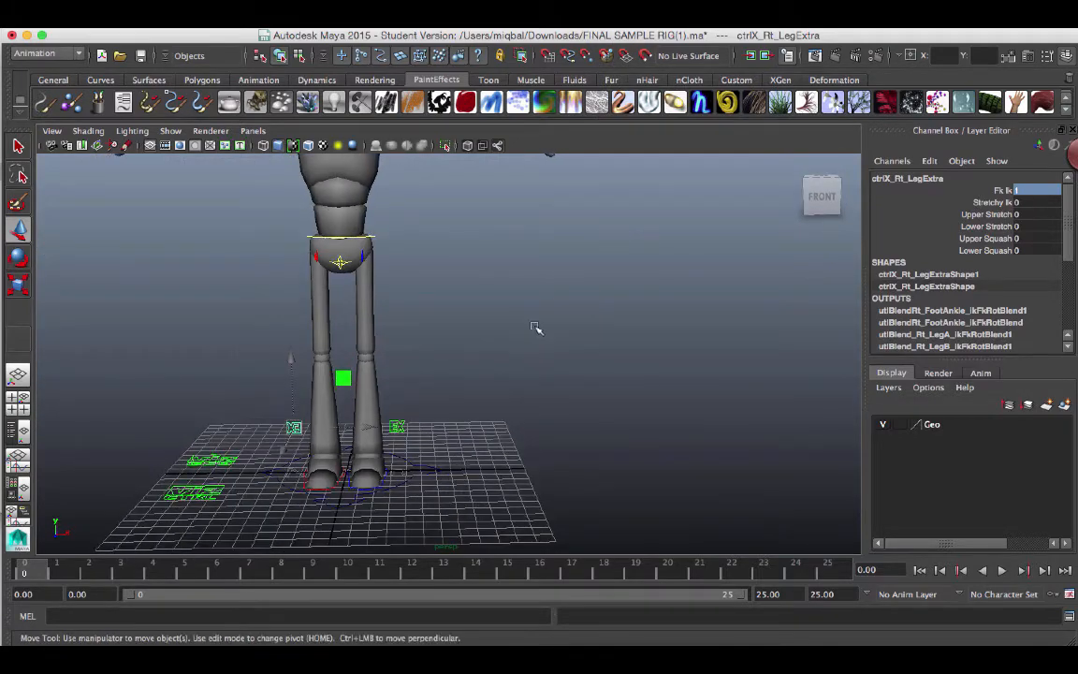
pyautogui.keyDown('alt'); pyautogui.moveTo(525, 337); pyautogui.dragTo(618, 432, button='right'); pyautogui.keyUp('alt')
pyautogui.keyDown('alt'); pyautogui.moveTo(619, 431); pyautogui.dragTo(653, 450); pyautogui.keyUp('alt')
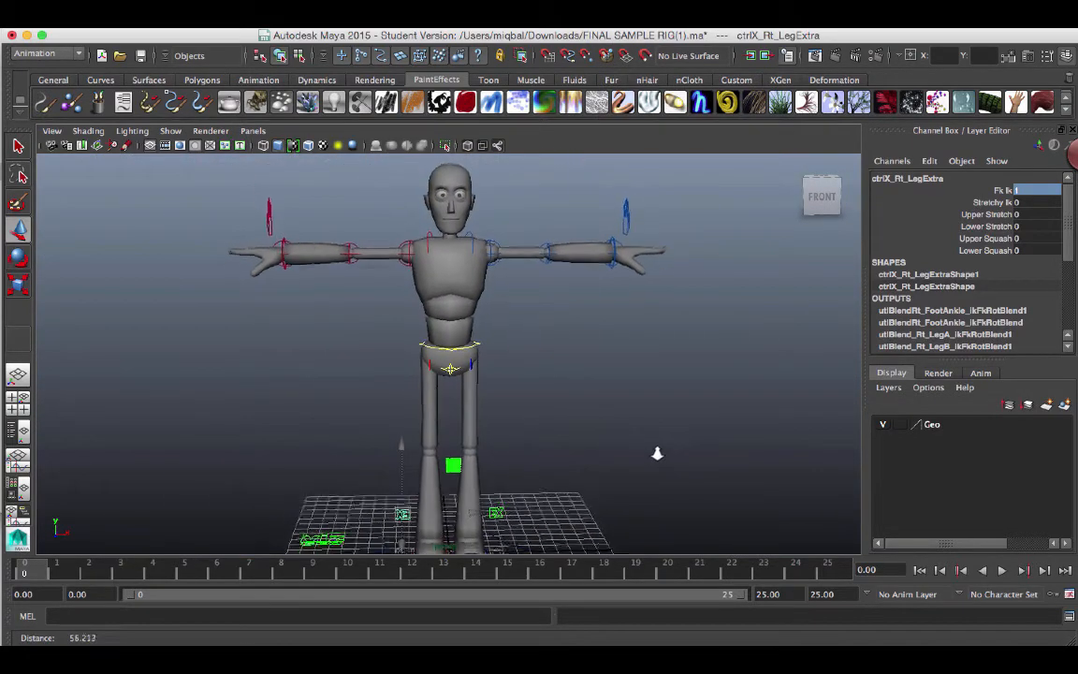
pyautogui.keyDown('alt'); pyautogui.moveTo(653, 450); pyautogui.dragTo(558, 260, button='right'); pyautogui.keyUp('alt')
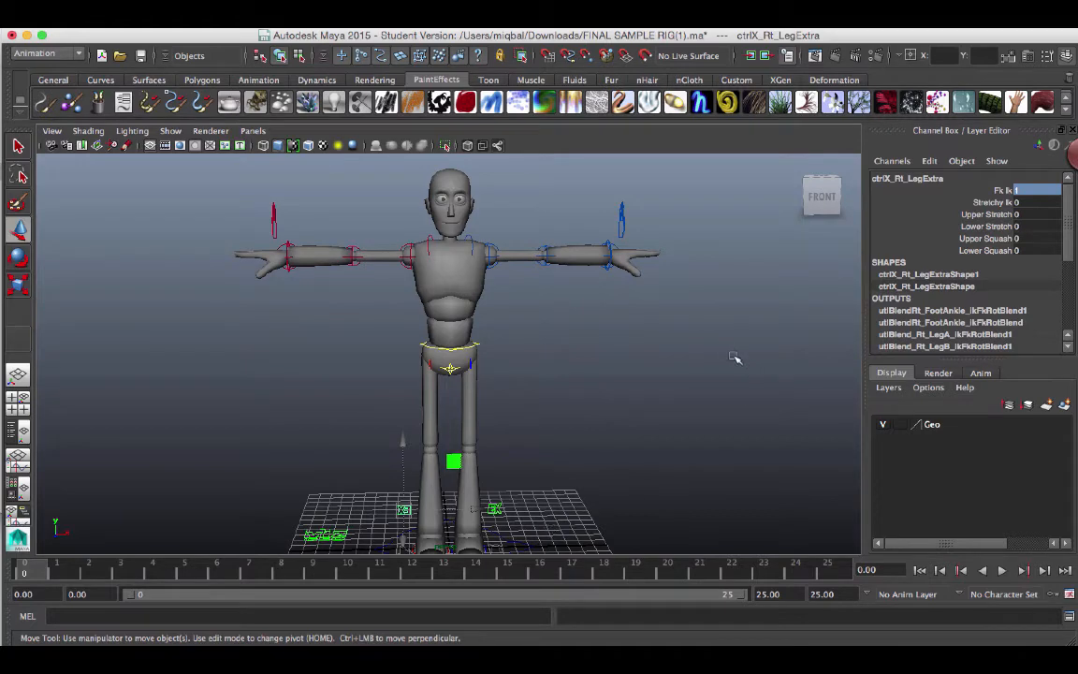
# Select the root control around the hips, ctrl_Root, and key all its channels at frame 0
pyautogui.keyDown('alt'); pyautogui.moveTo(705, 397); pyautogui.dragTo(661, 429); pyautogui.keyUp('alt')
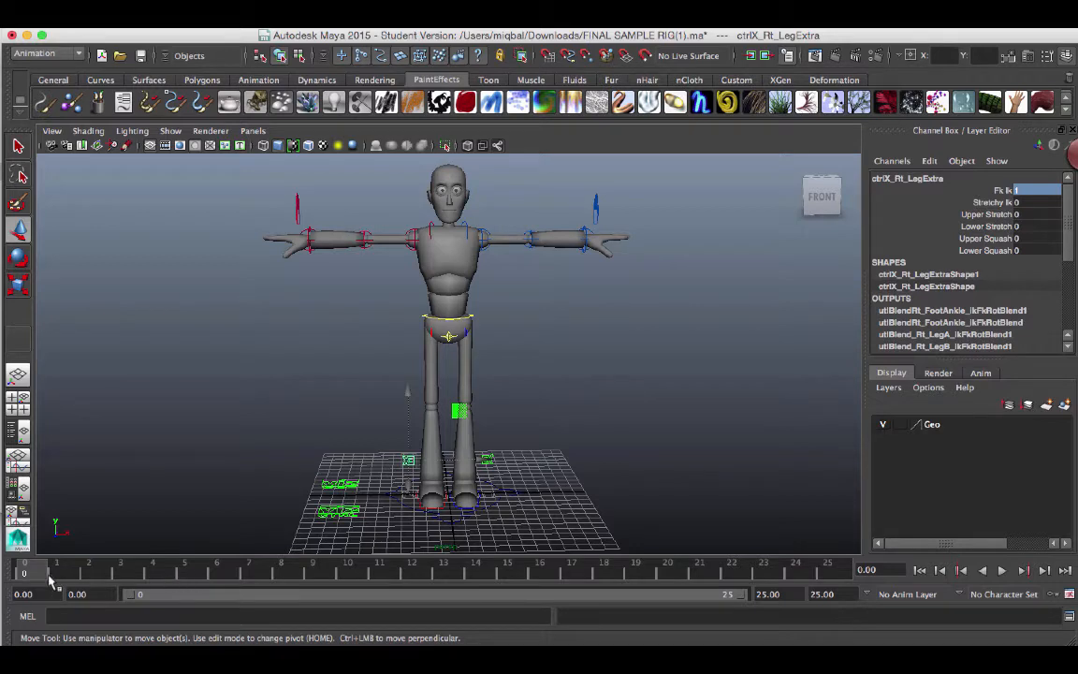
pyautogui.click(645, 385)
pyautogui.click(468, 320)
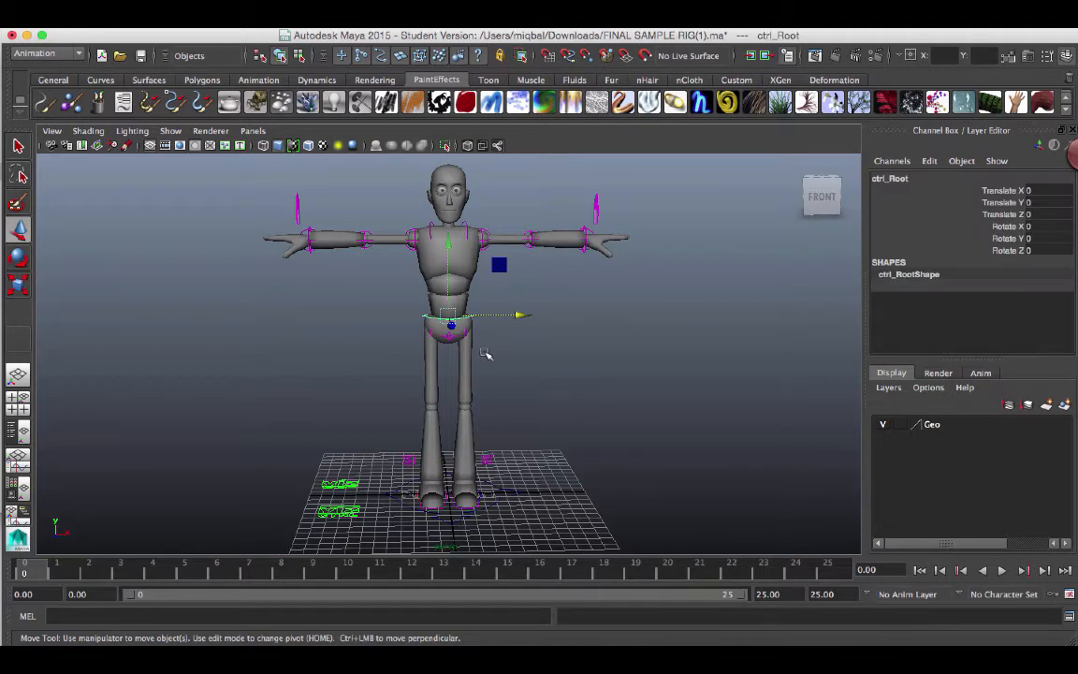
pyautogui.scroll(5, 536, 362)
pyautogui.click(587, 328)
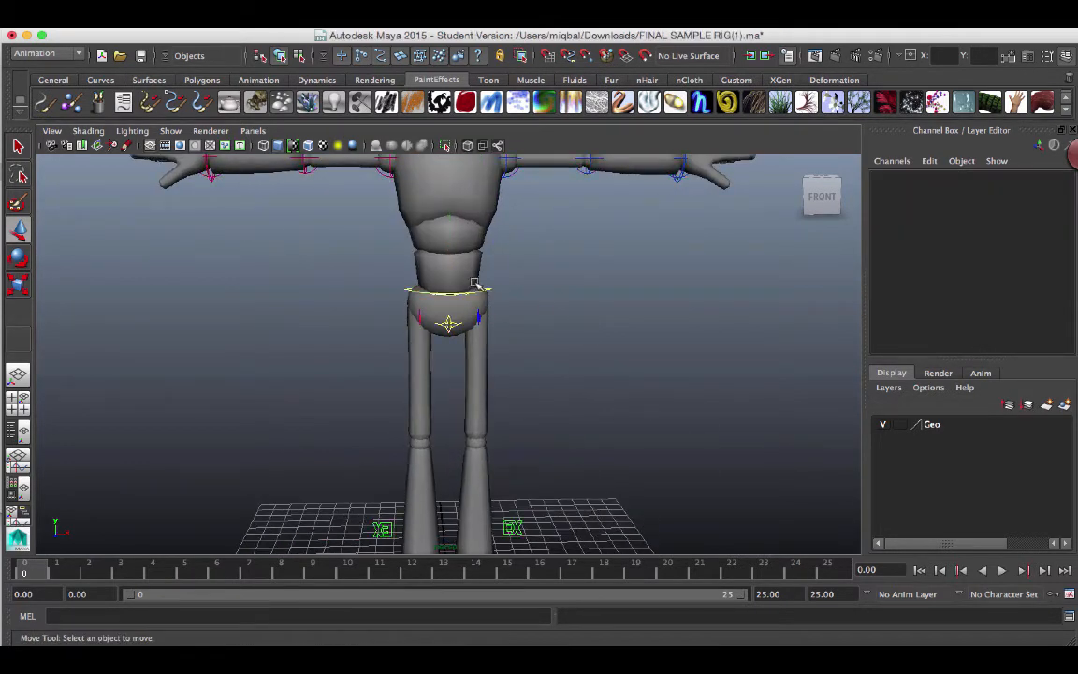
pyautogui.click(488, 291)
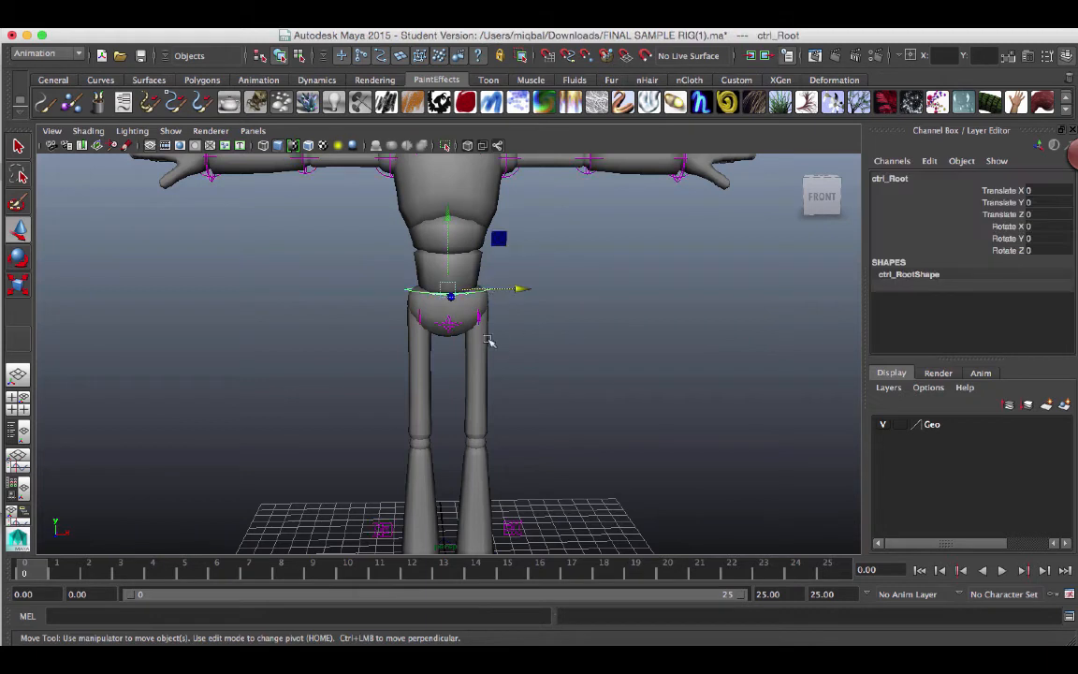
pyautogui.click(517, 336)
pyautogui.click(487, 291)
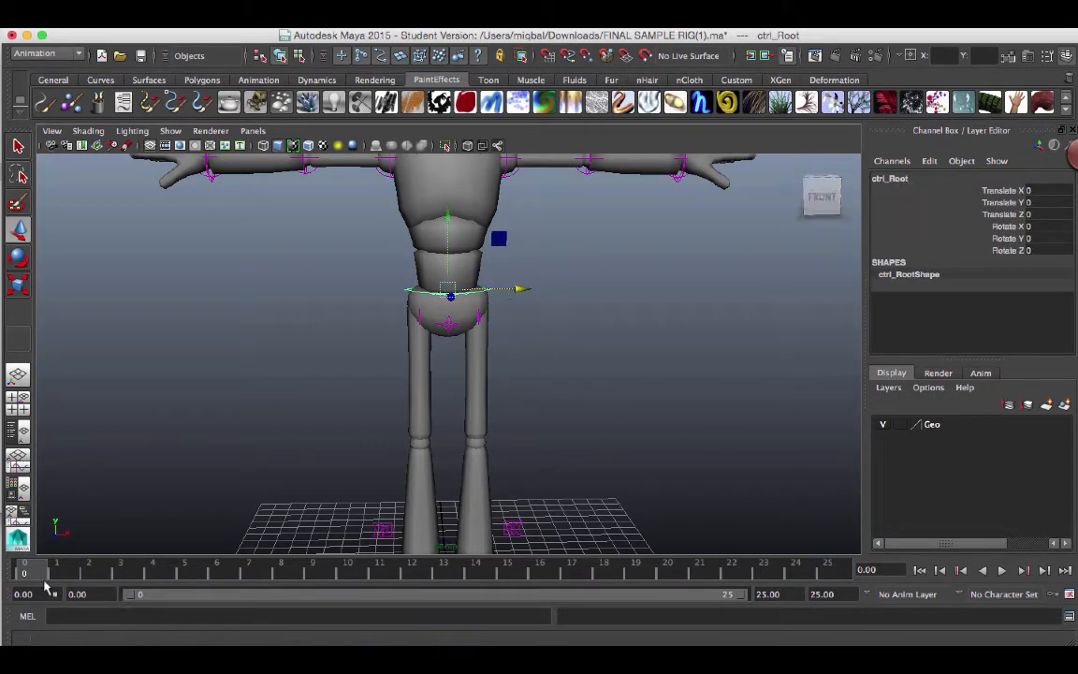
pyautogui.press('s')
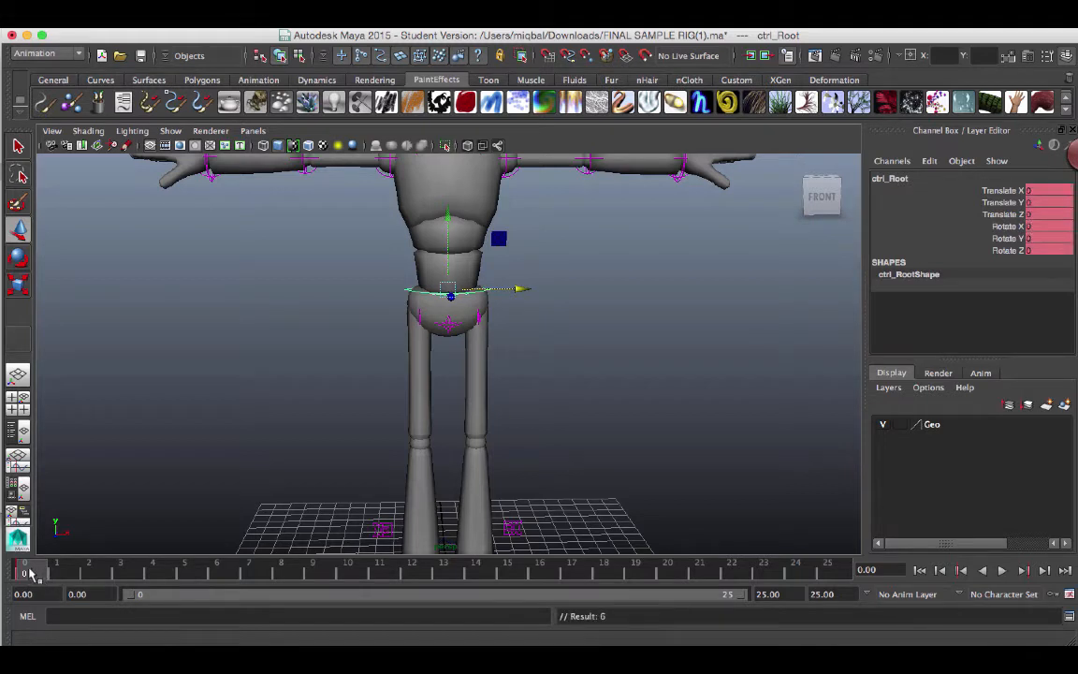
# Key the root control in its unchanged default pose at frames 12 and 25
pyautogui.click(412, 573)
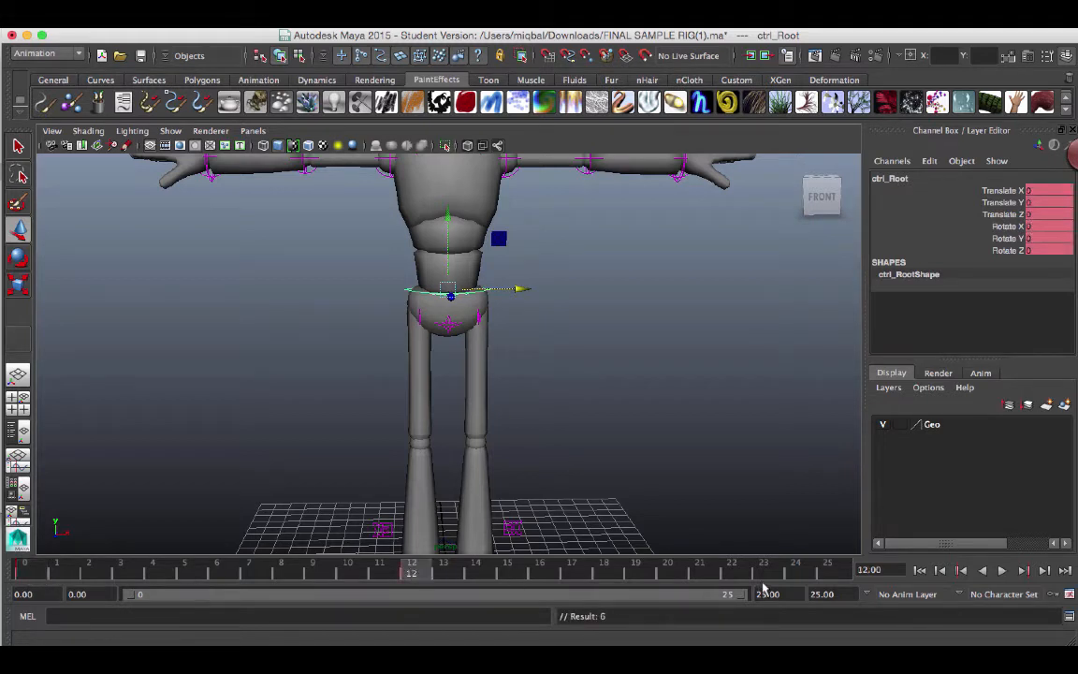
pyautogui.click(840, 573)
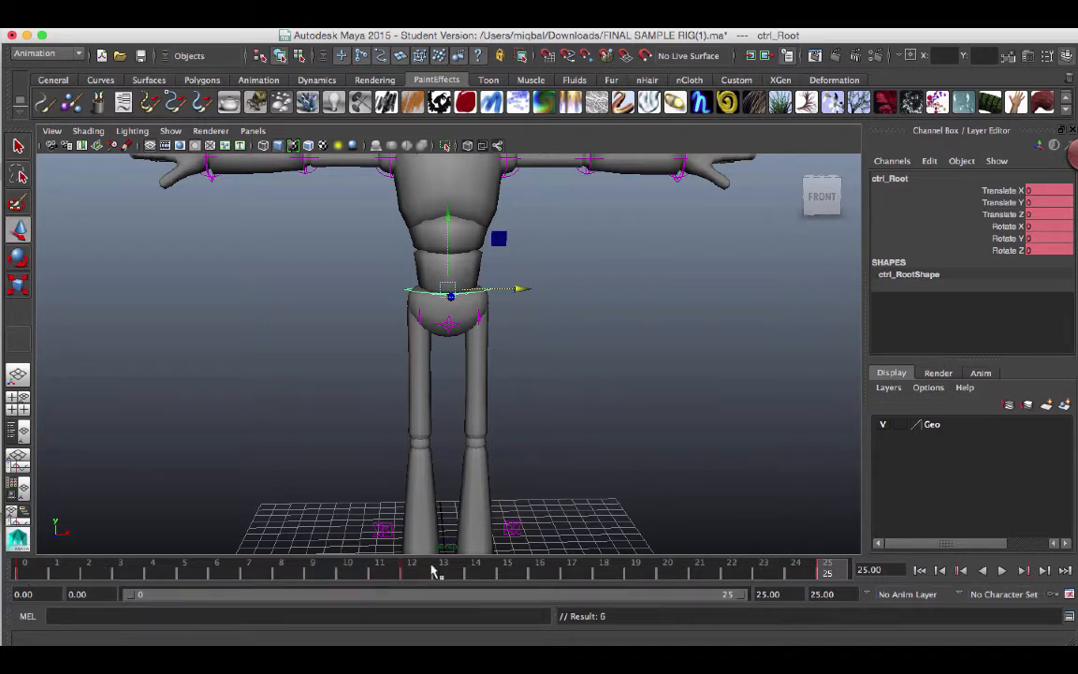
pyautogui.scroll(-5, 656, 459)
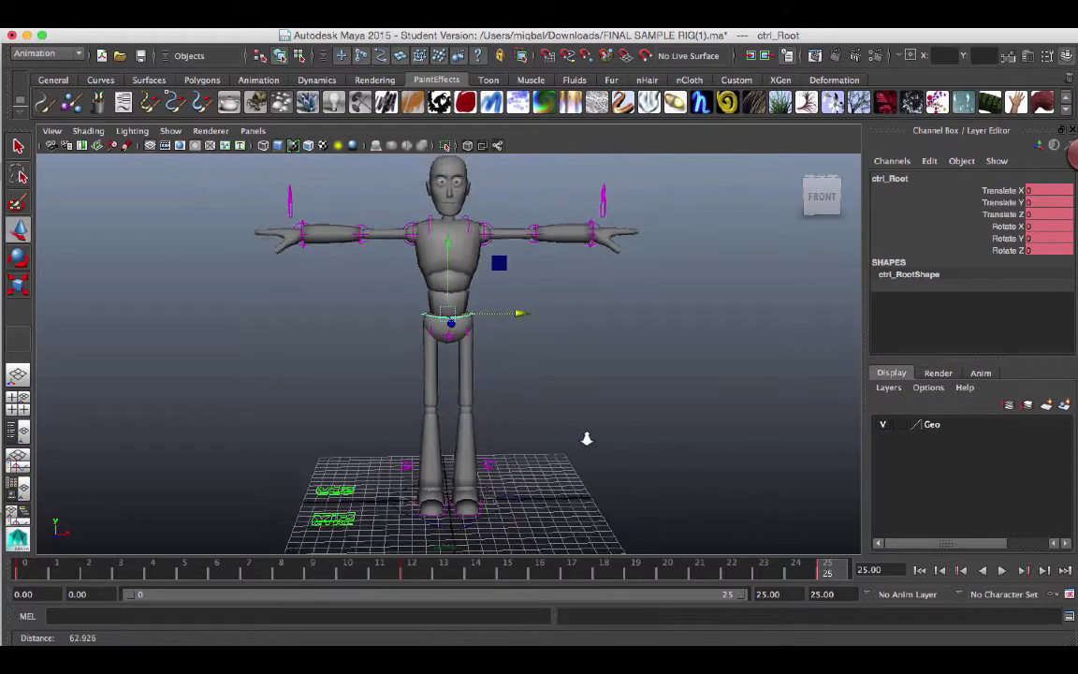
pyautogui.keyDown('alt'); pyautogui.moveTo(586, 424); pyautogui.dragTo(543, 440); pyautogui.keyUp('alt')
pyautogui.click(409, 573)
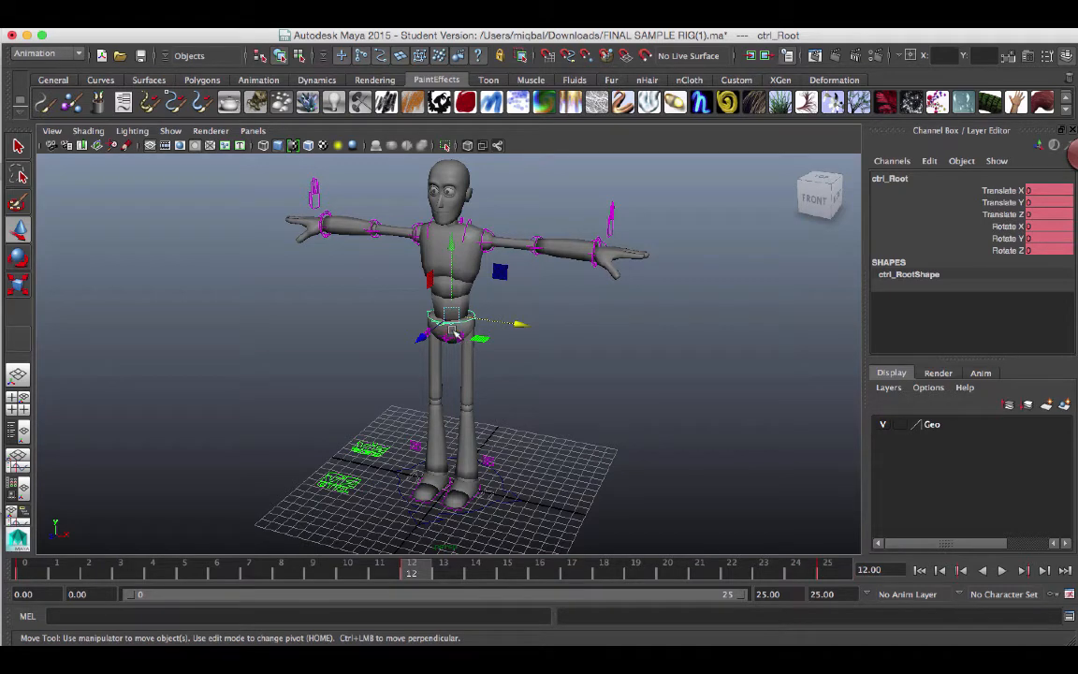
pyautogui.click(825, 570)
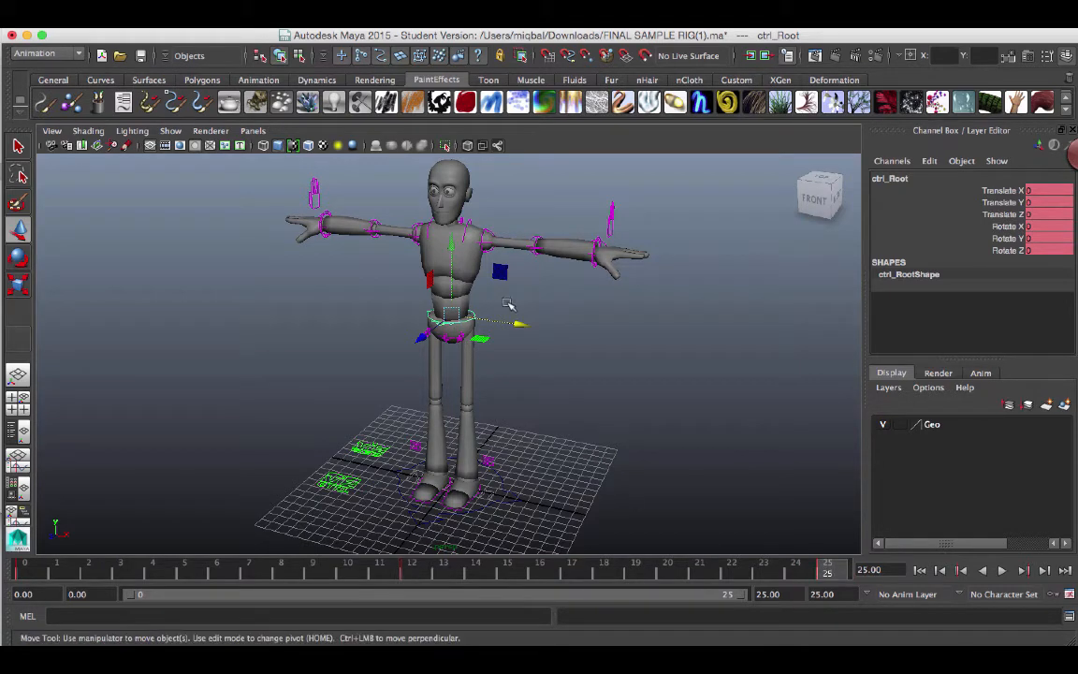
# At frame 6, lower the root control to a Translate Y of -0.3 and key it
pyautogui.keyDown('alt'); pyautogui.moveTo(526, 409); pyautogui.dragTo(560, 391); pyautogui.keyUp('alt')
pyautogui.click(218, 571)
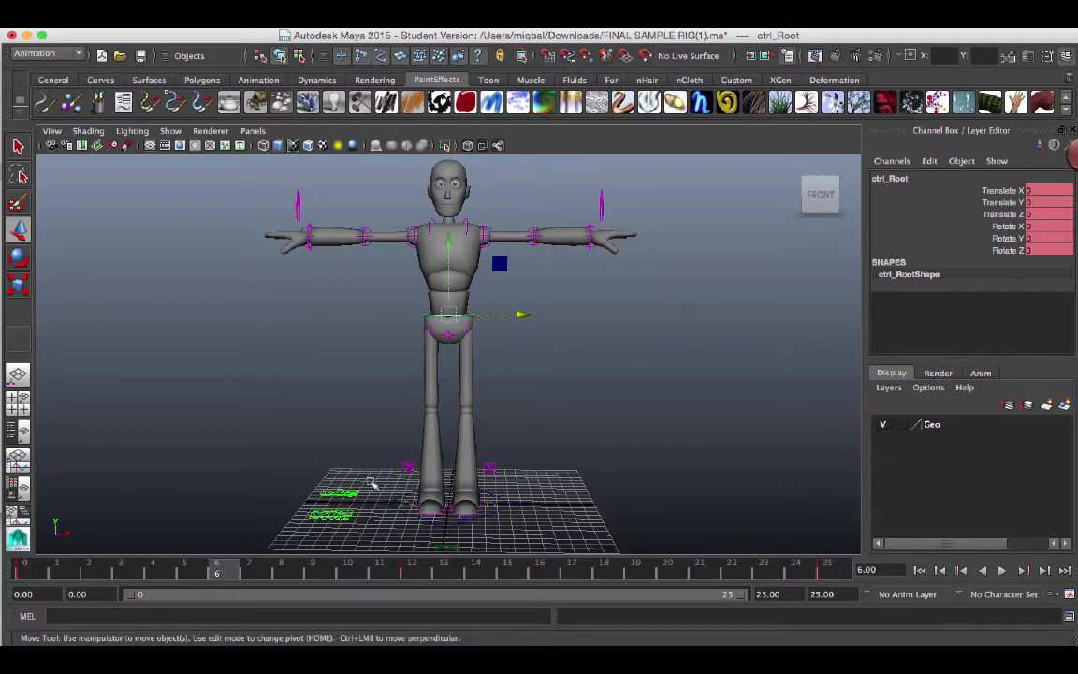
pyautogui.moveTo(448, 242); pyautogui.dragTo(453, 253)
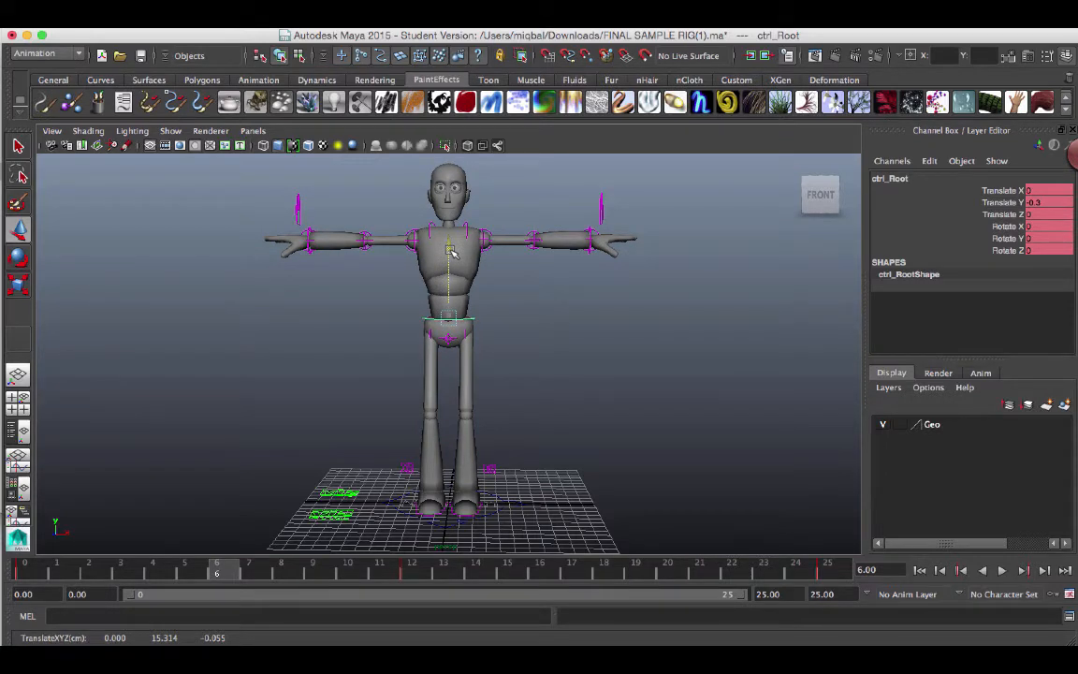
pyautogui.moveTo(453, 251); pyautogui.dragTo(453, 252)
pyautogui.press('s')
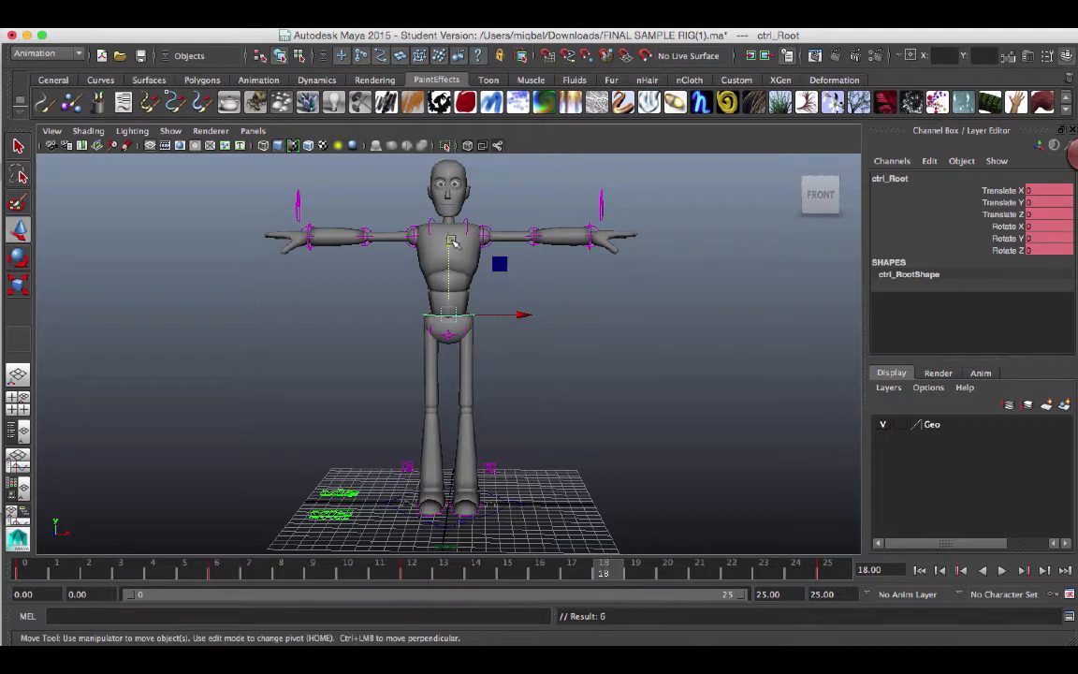
# Key the root control at frame 18 with Translate Y at -0.3, matching frame 6, and play back the up-and-down motion from the side
pyautogui.moveTo(451, 241); pyautogui.dragTo(453, 245)
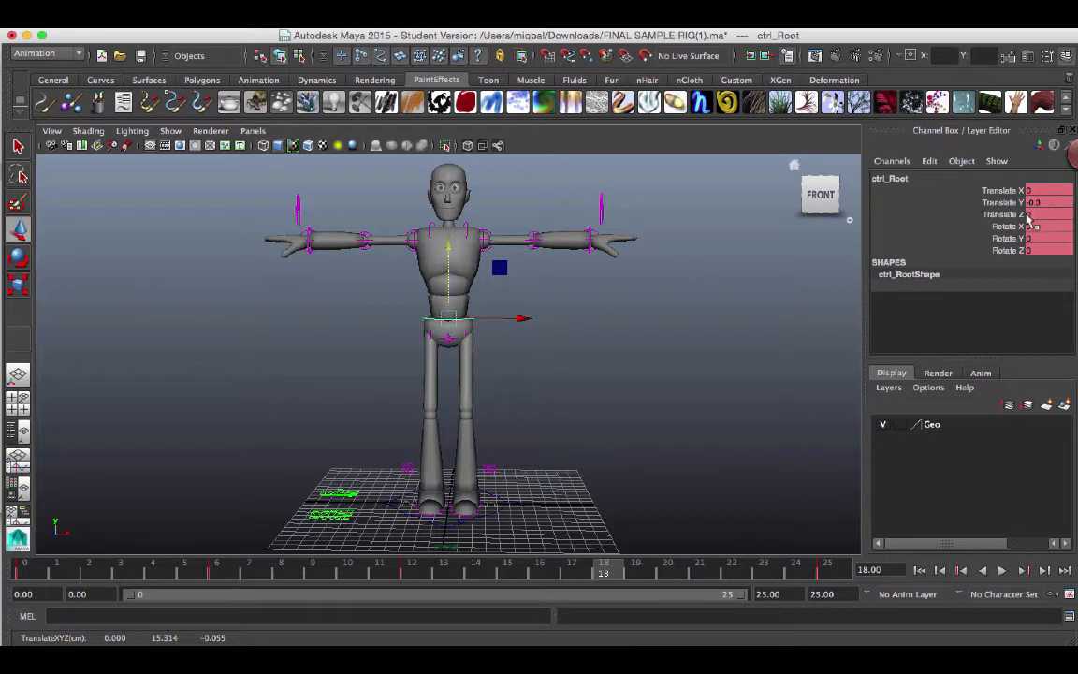
pyautogui.click(229, 573)
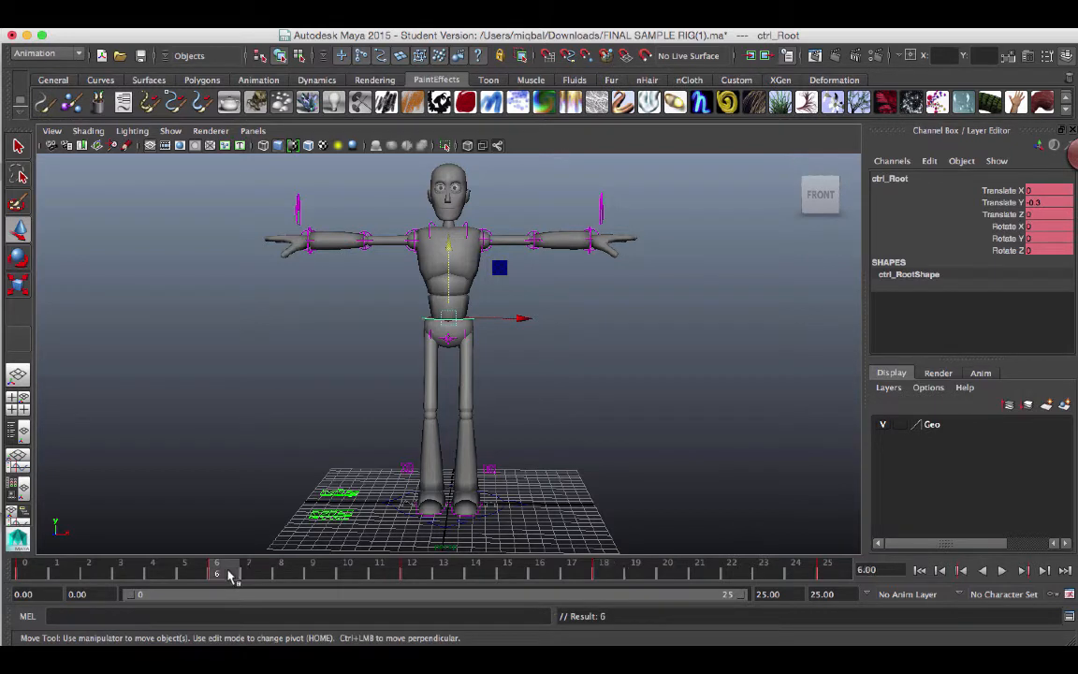
pyautogui.rightClick(229, 573)
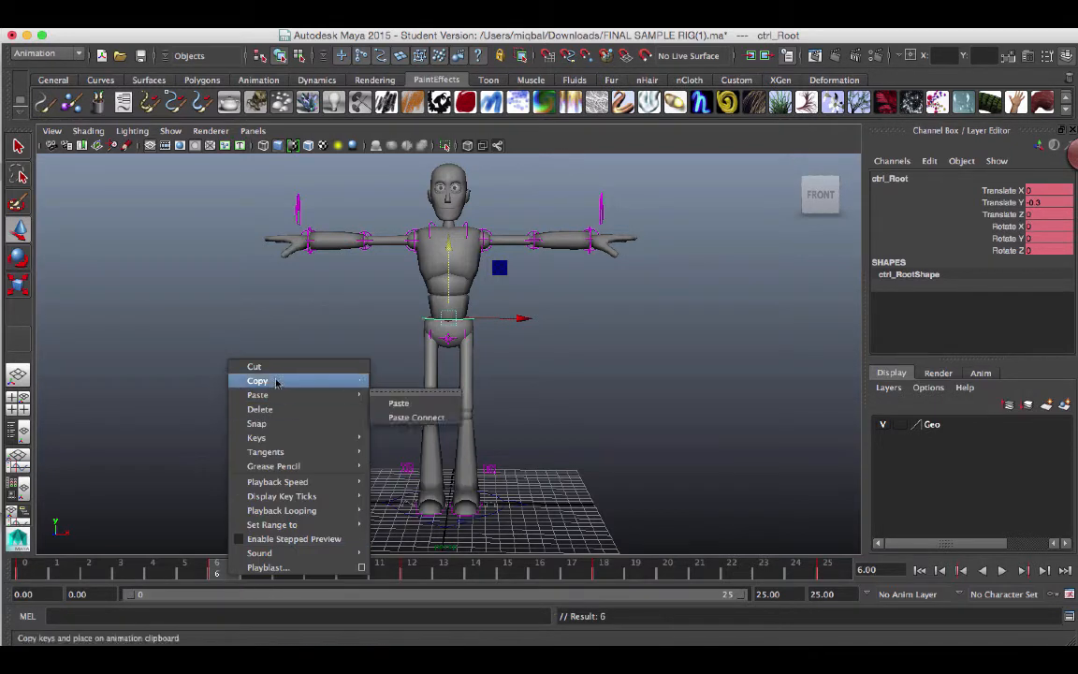
pyautogui.click(599, 573)
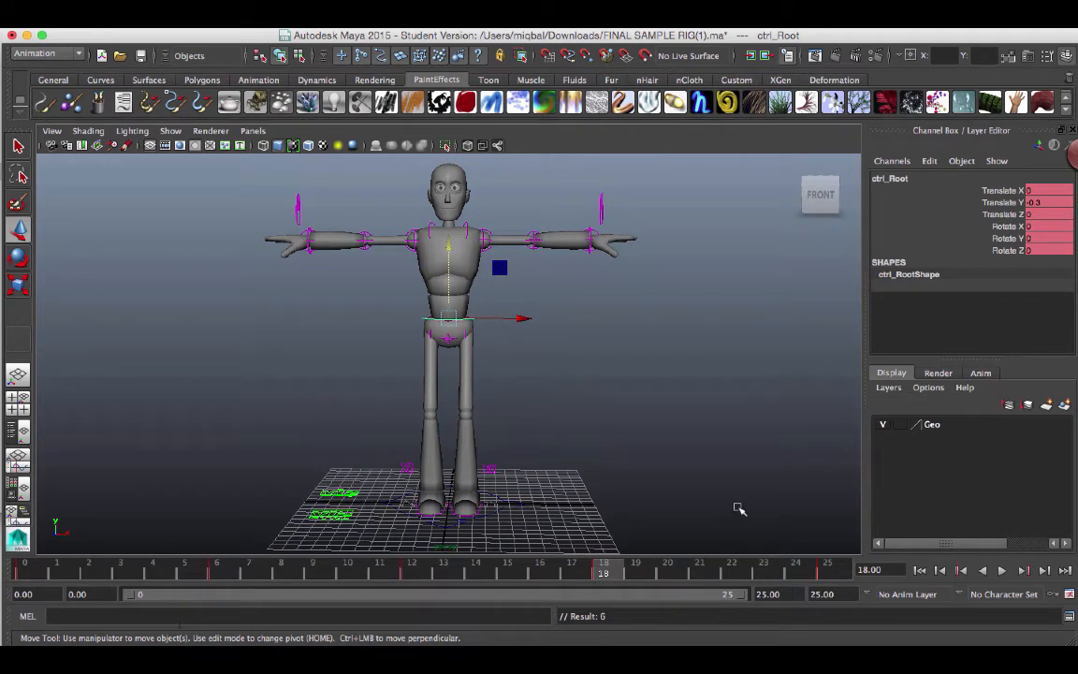
pyautogui.keyDown('alt'); pyautogui.moveTo(739, 509); pyautogui.dragTo(654, 510); pyautogui.keyUp('alt')
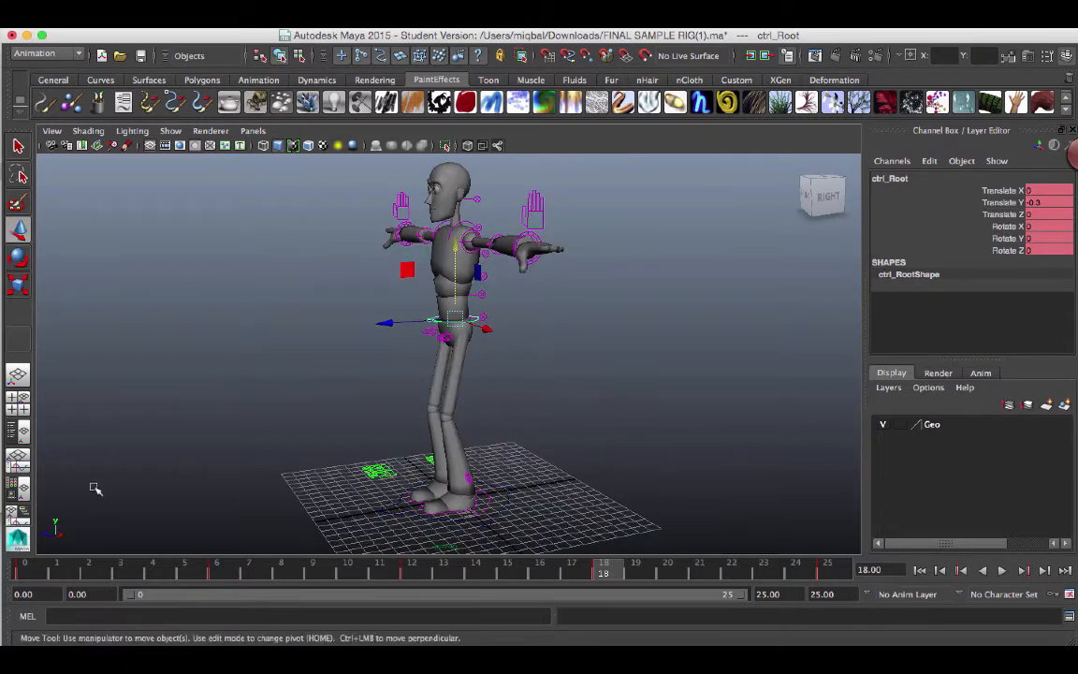
pyautogui.click(1002, 570)
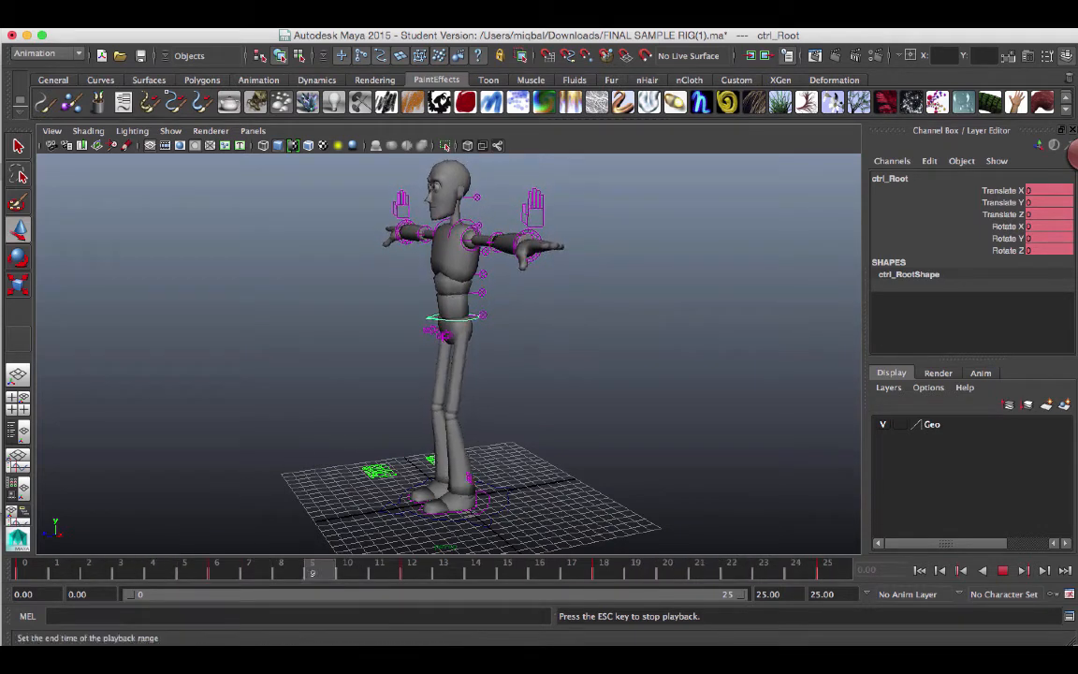
pyautogui.press('w')
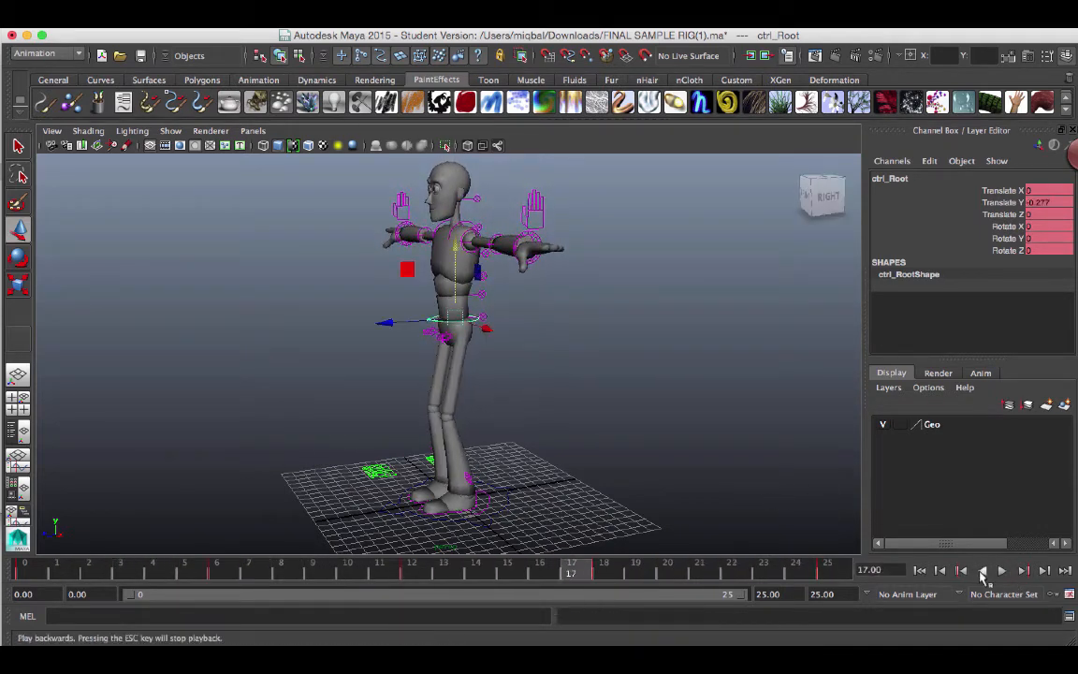
pyautogui.press('Escape')
# At frame 6, shift the root control sideways to a Translate X of -0.2, key it and play back the motion from frame 0
pyautogui.click(225, 578)
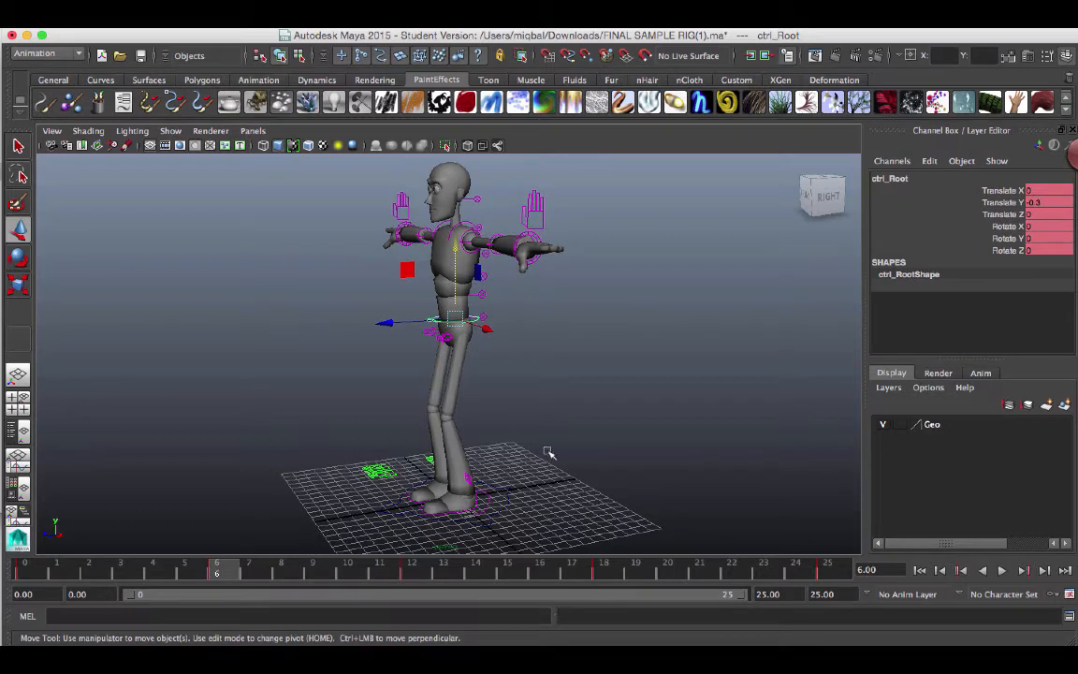
pyautogui.keyDown('alt'); pyautogui.moveTo(420, 455); pyautogui.dragTo(542, 436); pyautogui.keyUp('alt')
pyautogui.keyDown('alt'); pyautogui.moveTo(542, 437); pyautogui.dragTo(669, 459, button='right'); pyautogui.keyUp('alt')
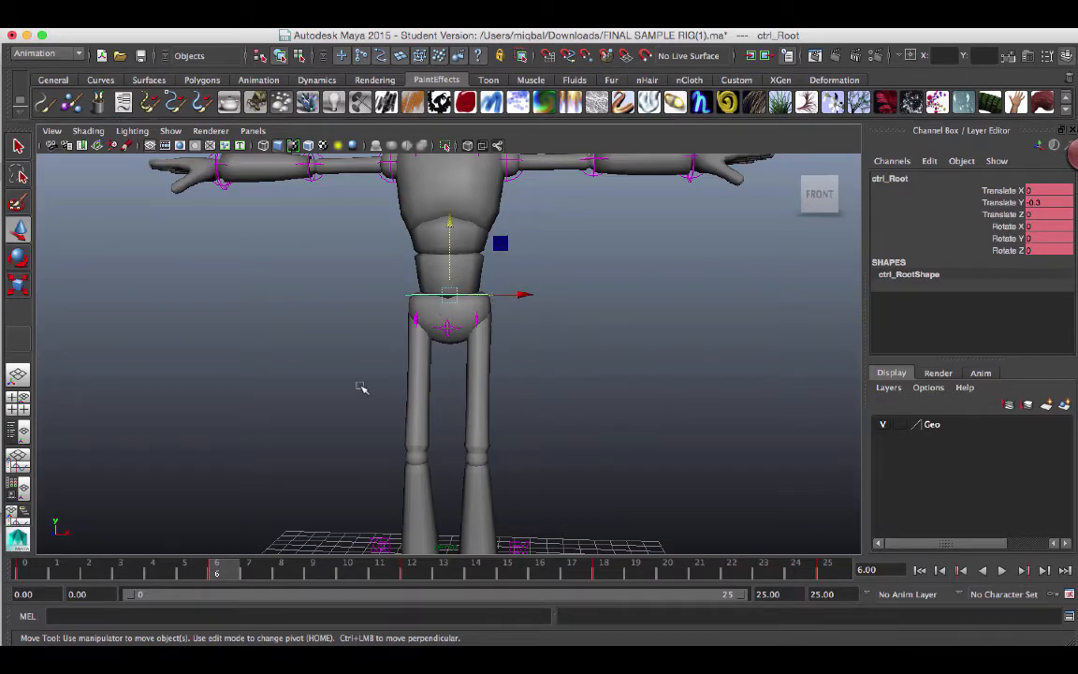
pyautogui.moveTo(681, 330)
pyautogui.keyDown('alt'); pyautogui.mouseDown()
pyautogui.moveTo(494, 344)
pyautogui.moveTo(696, 341)
pyautogui.moveTo(696, 332)
pyautogui.mouseUp(); pyautogui.keyUp('alt')
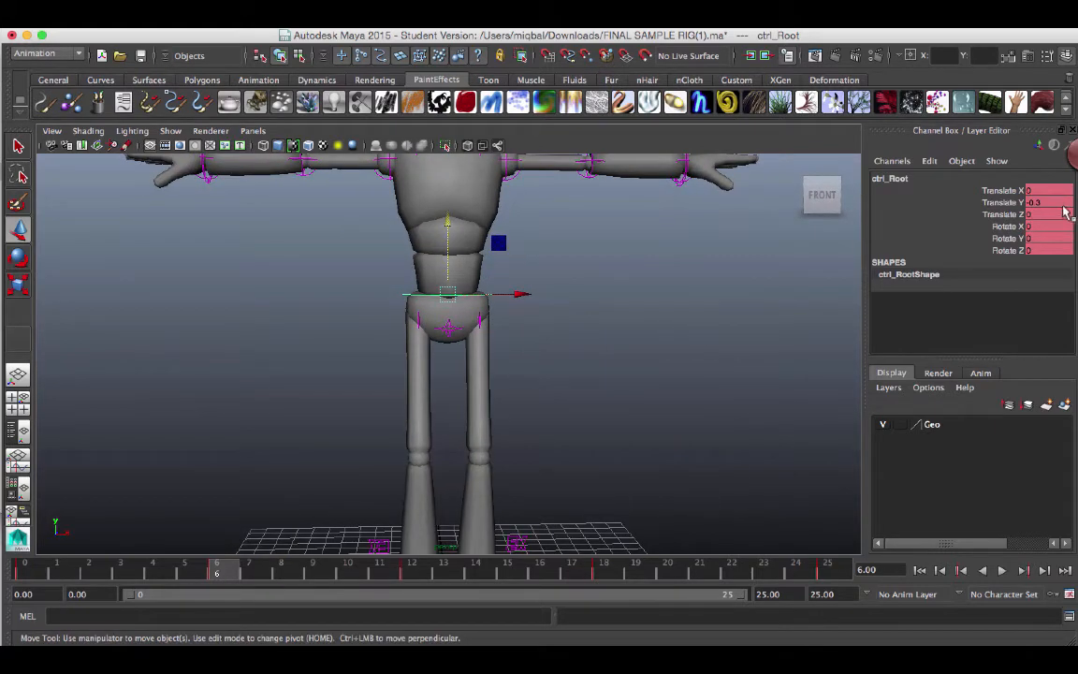
pyautogui.moveTo(538, 294); pyautogui.dragTo(529, 298)
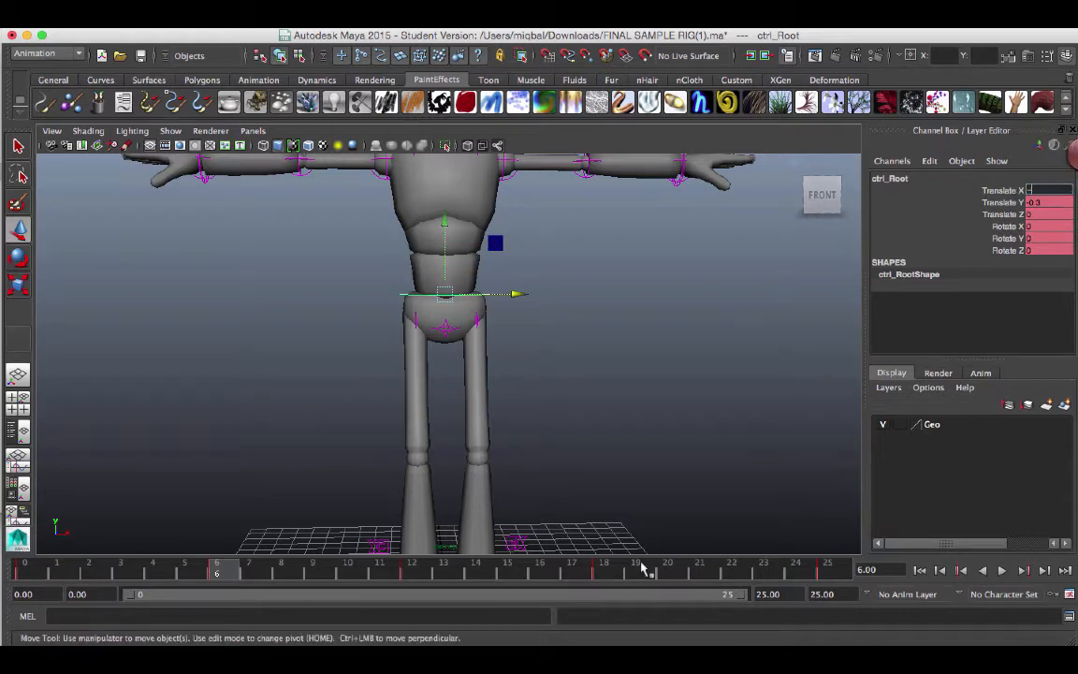
pyautogui.press('Return')
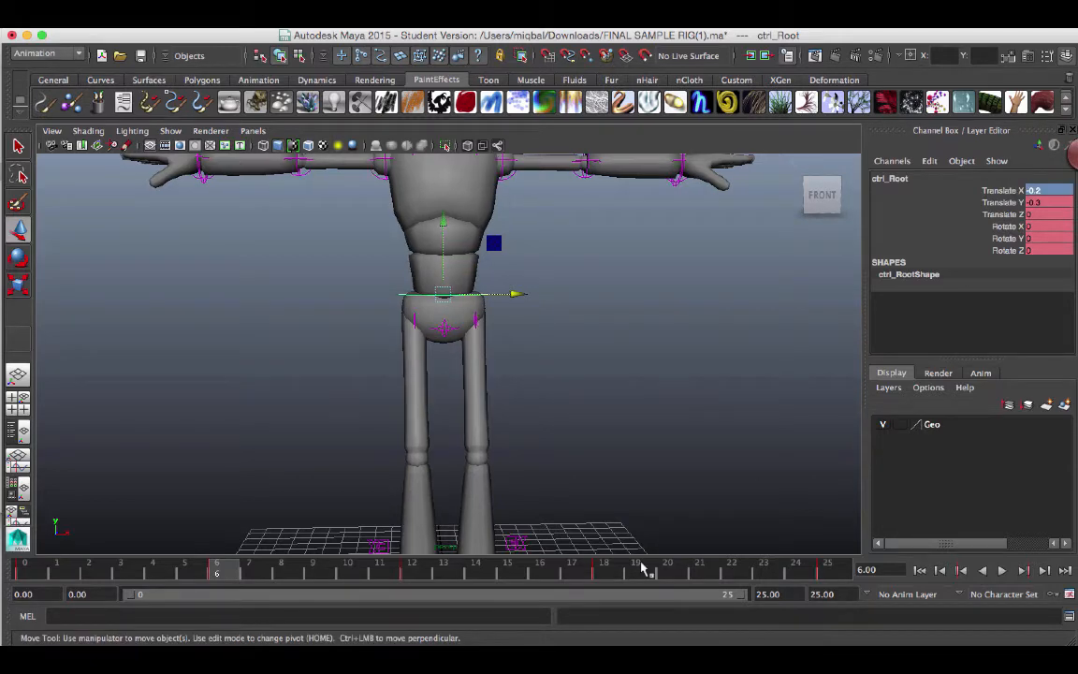
pyautogui.scroll(-3, 573, 359)
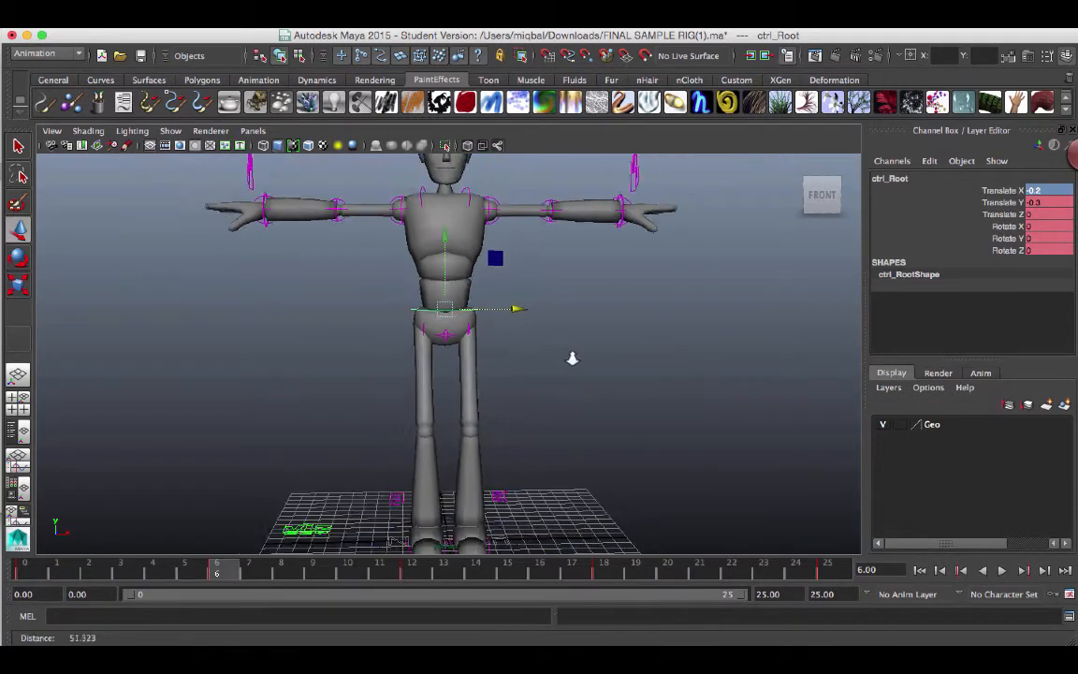
pyautogui.click(24, 571)
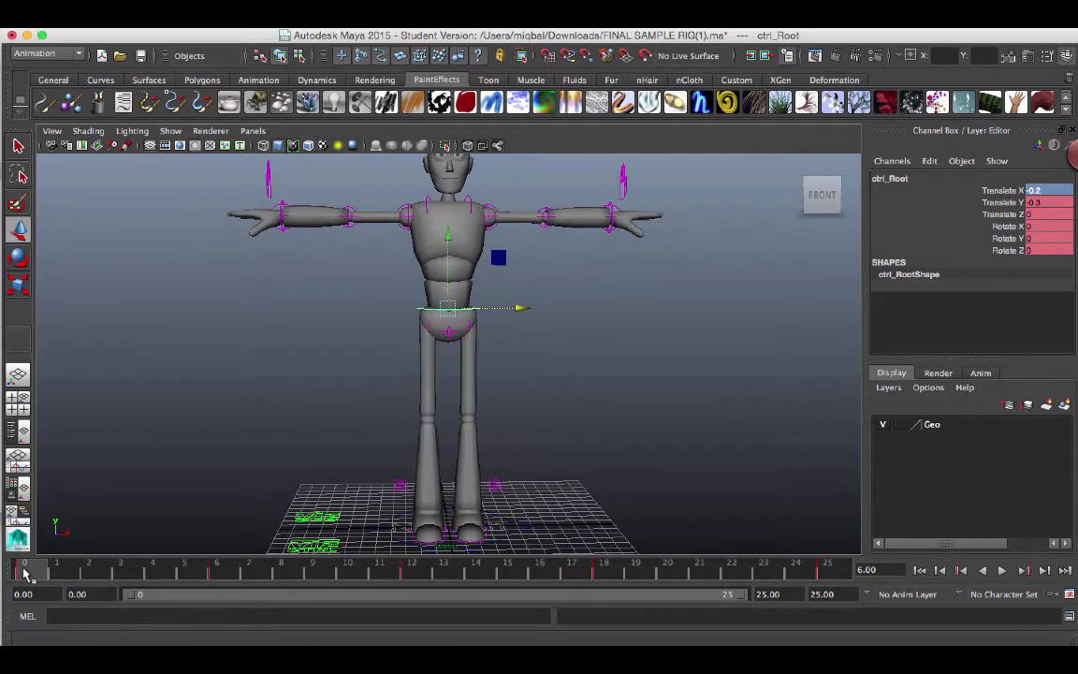
pyautogui.hotkey('alt', 'v')
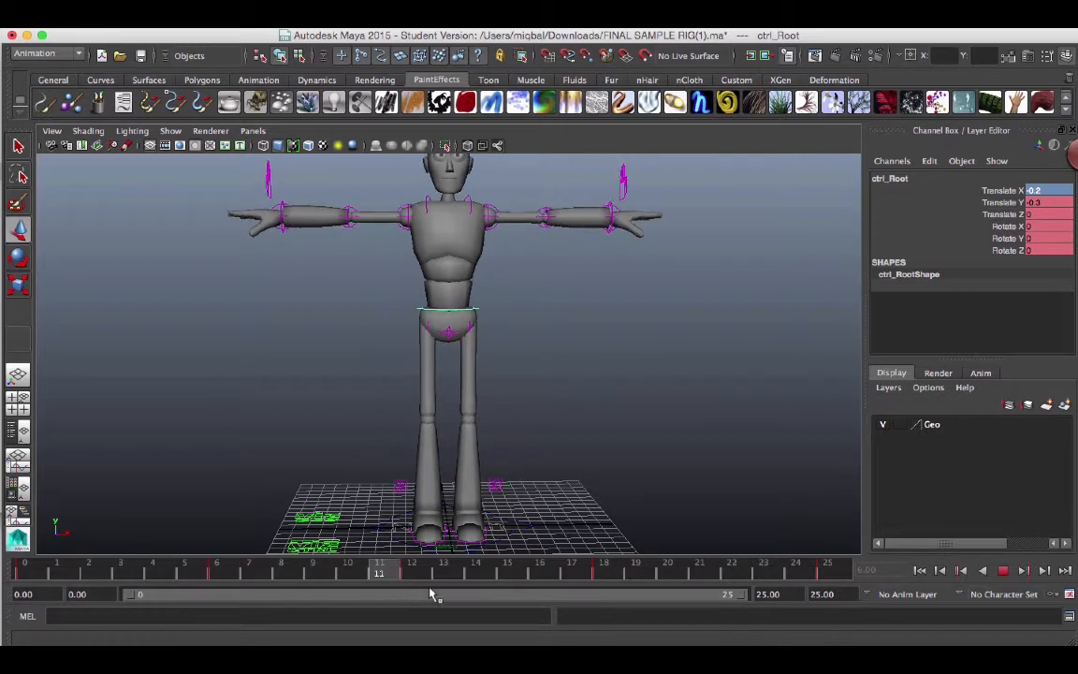
pyautogui.hotkey('alt', 'v')
# At frame 18, set the root control's Translate X to 0.2, key it and play back the side-to-side weight shift
pyautogui.click(219, 573)
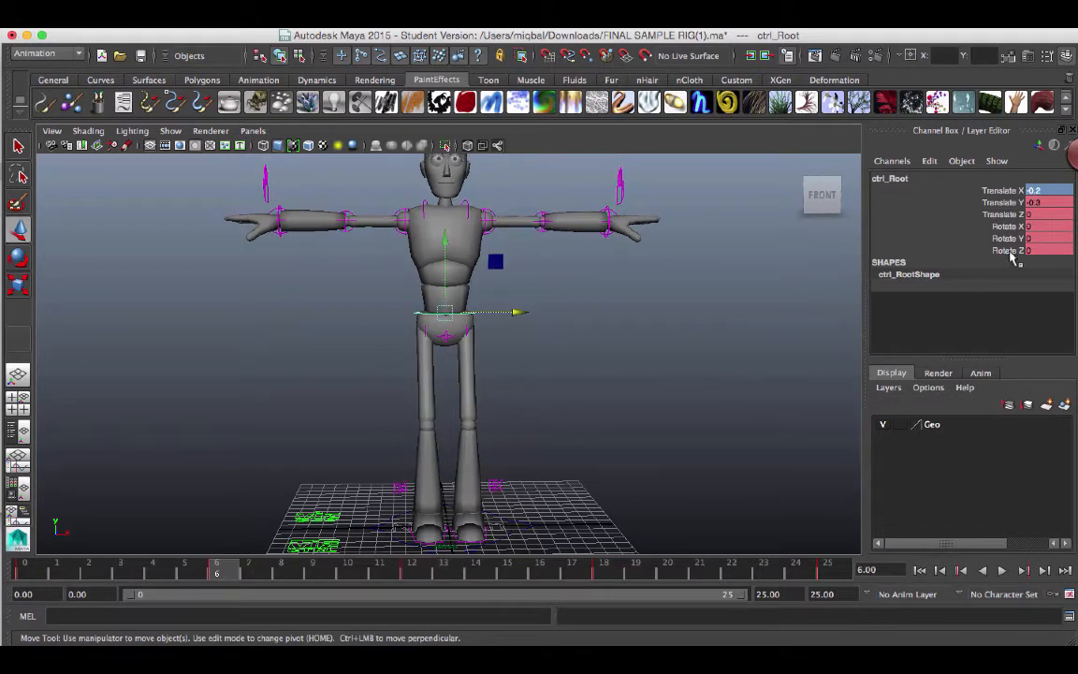
pyautogui.click(604, 573)
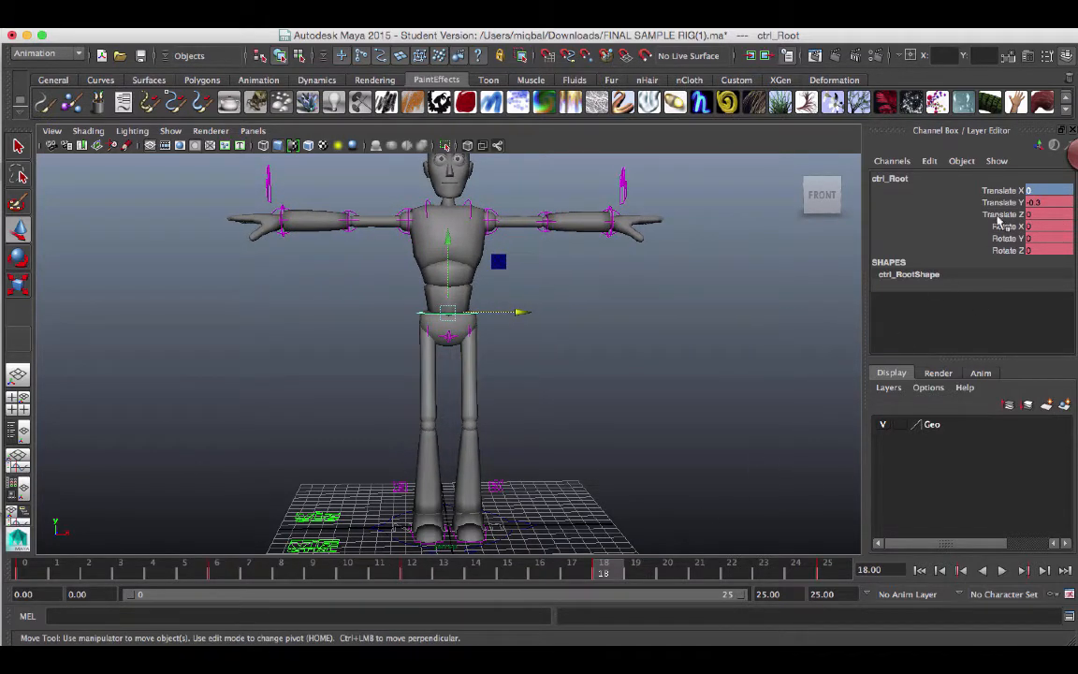
pyautogui.click(1041, 190)
pyautogui.write('0.2')
pyautogui.press('Return')
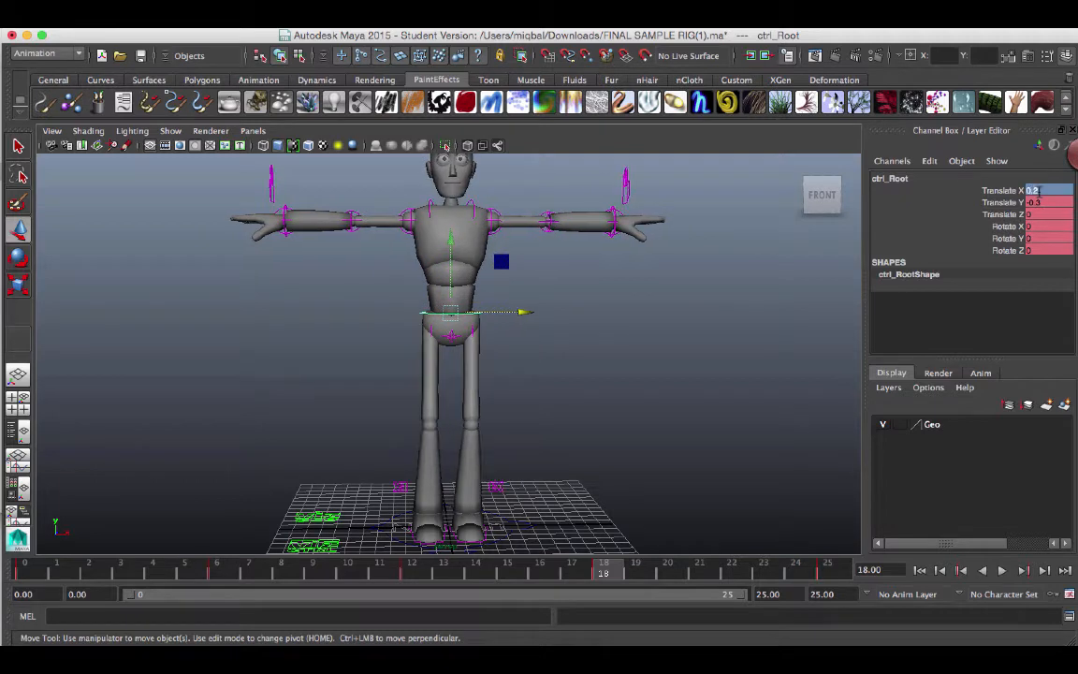
pyautogui.click(1002, 570)
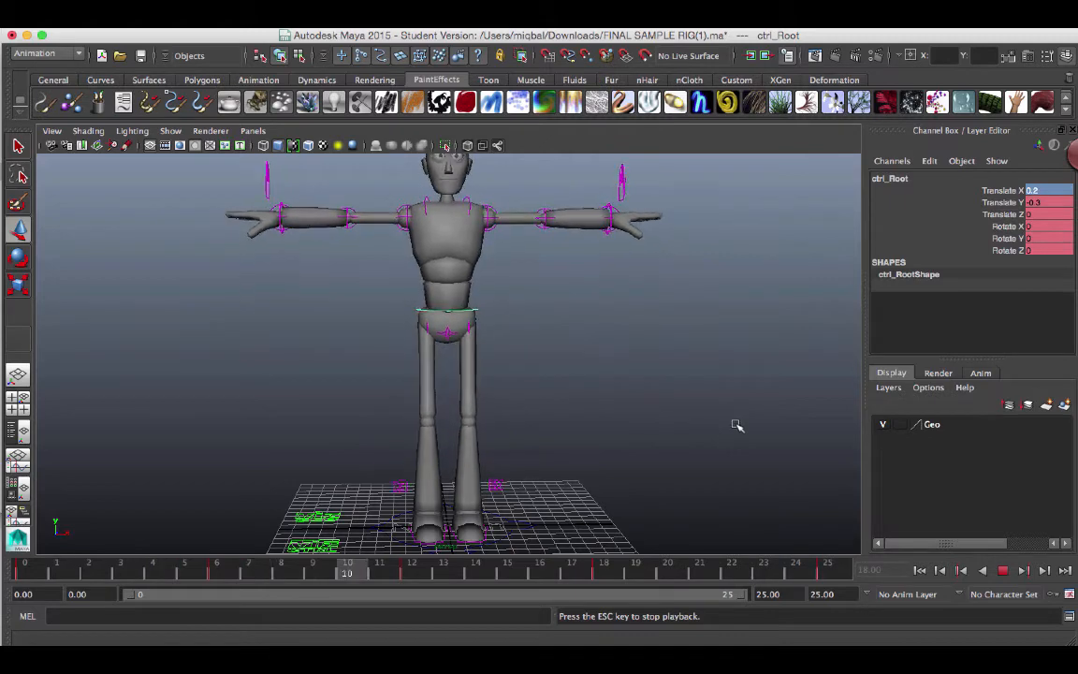
pyautogui.keyDown('alt'); pyautogui.moveTo(737, 424); pyautogui.dragTo(694, 428, button='right'); pyautogui.keyUp('alt')
pyautogui.keyDown('alt'); pyautogui.moveTo(695, 429); pyautogui.dragTo(690, 428); pyautogui.keyUp('alt')
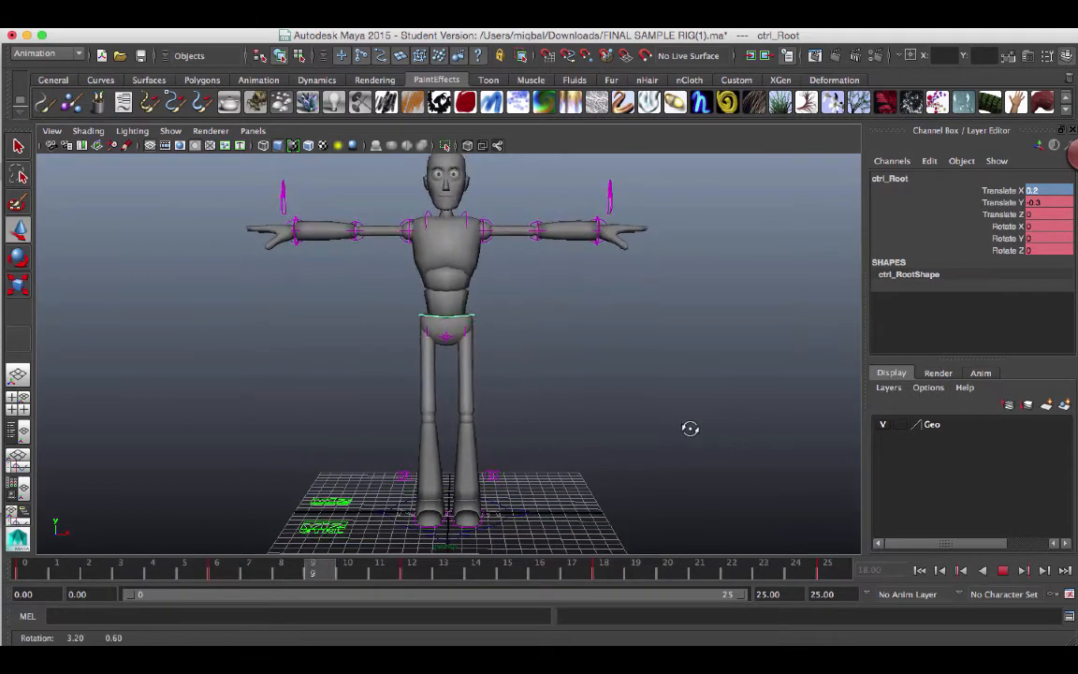
pyautogui.click(962, 570)
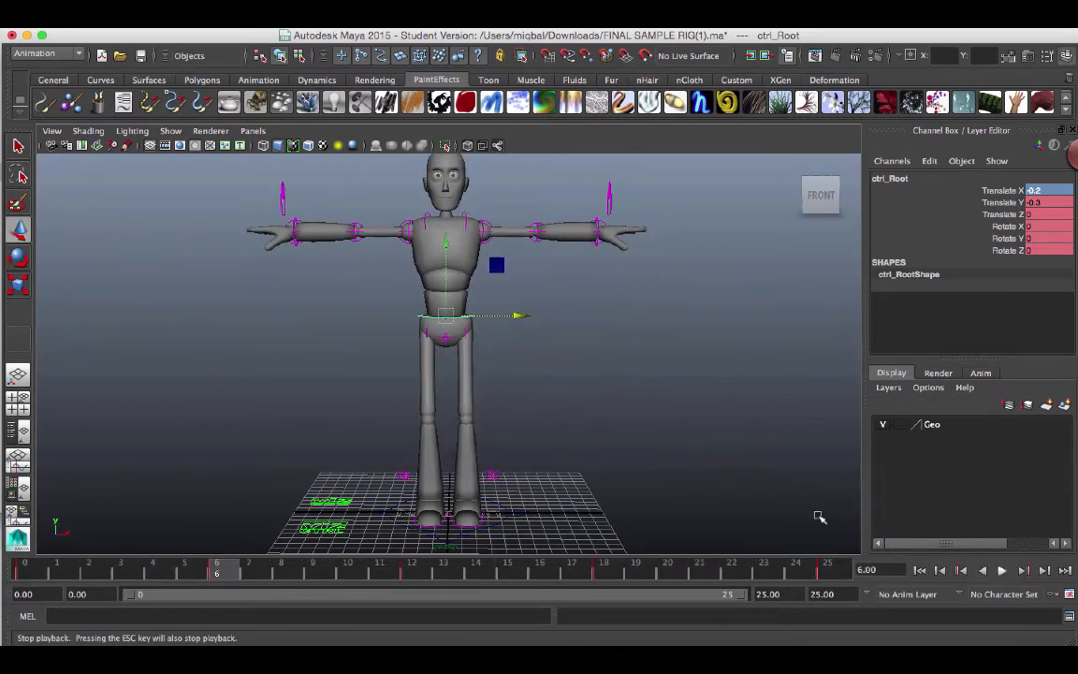
# Scrub between frames 0 and 6 to examine how the root's sideways shift affects the hips and torso
pyautogui.keyDown('alt'); pyautogui.moveTo(631, 429); pyautogui.dragTo(682, 453, button='right'); pyautogui.keyUp('alt')
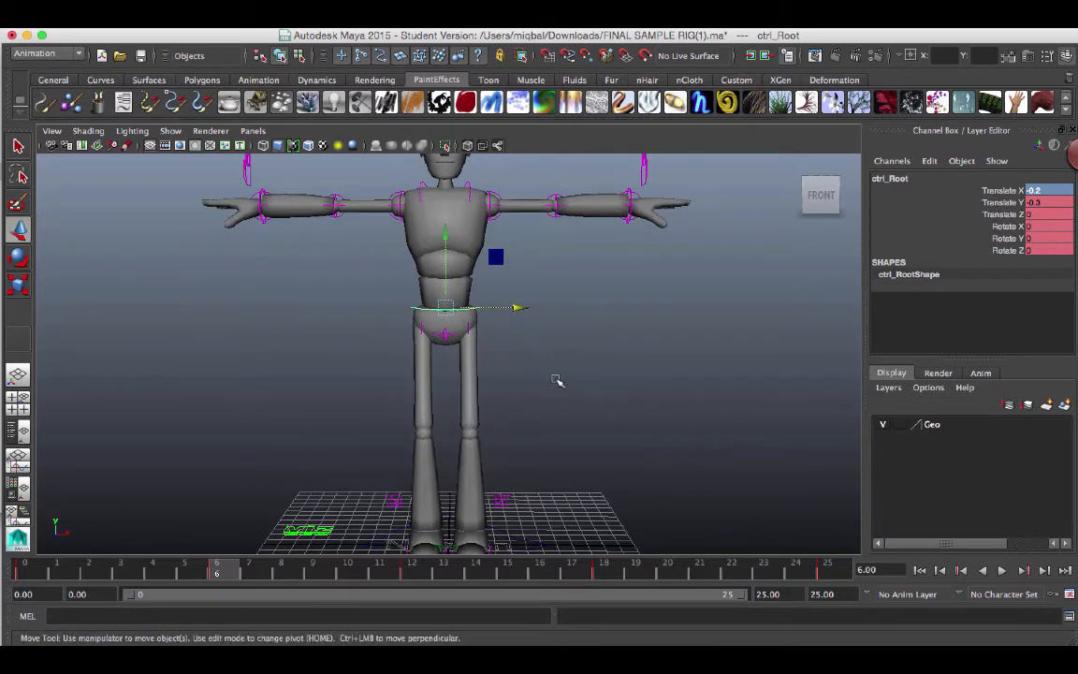
pyautogui.press('e')
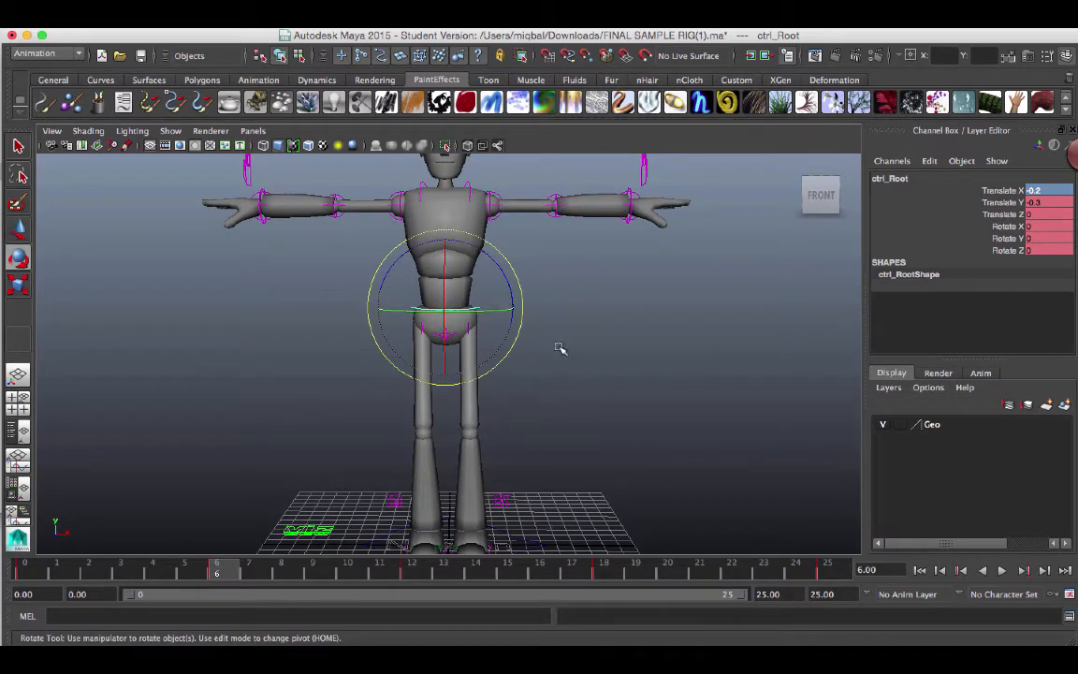
pyautogui.keyDown('alt'); pyautogui.moveTo(561, 351); pyautogui.dragTo(614, 366, button='right'); pyautogui.keyUp('alt')
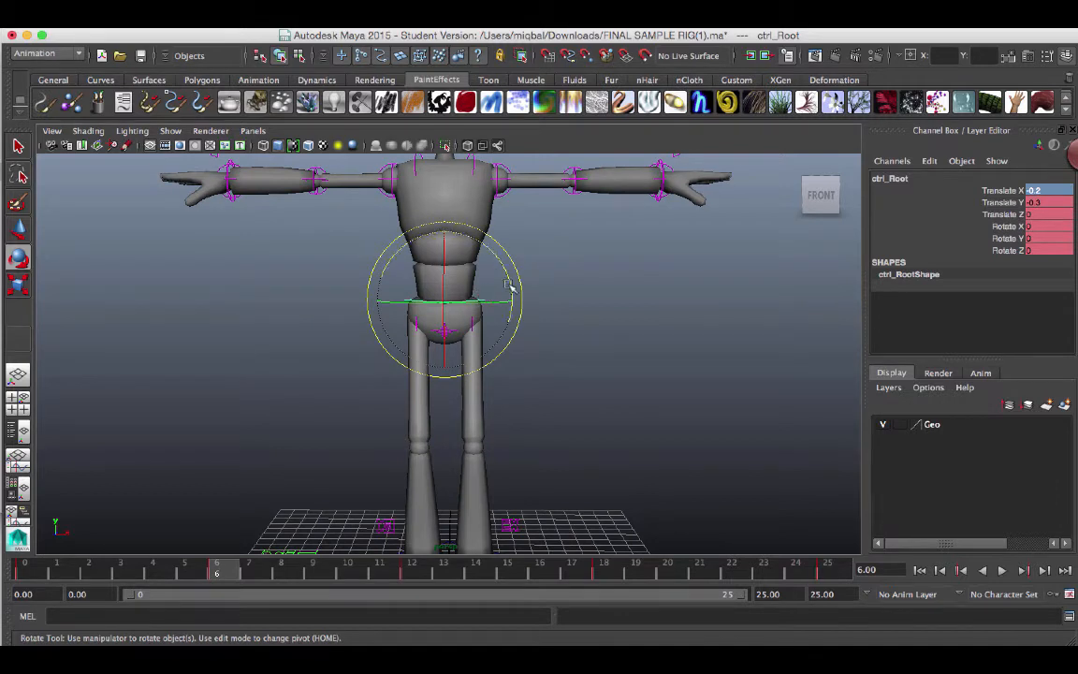
pyautogui.moveTo(26, 573); pyautogui.dragTo(217, 573)
pyautogui.moveTo(623, 362)
pyautogui.keyDown('alt'); pyautogui.mouseDown()
pyautogui.moveTo(414, 368)
pyautogui.moveTo(648, 364)
pyautogui.moveTo(615, 367)
pyautogui.mouseUp(); pyautogui.keyUp('alt')
pyautogui.click(27, 573)
pyautogui.moveTo(26, 573); pyautogui.dragTo(215, 572)
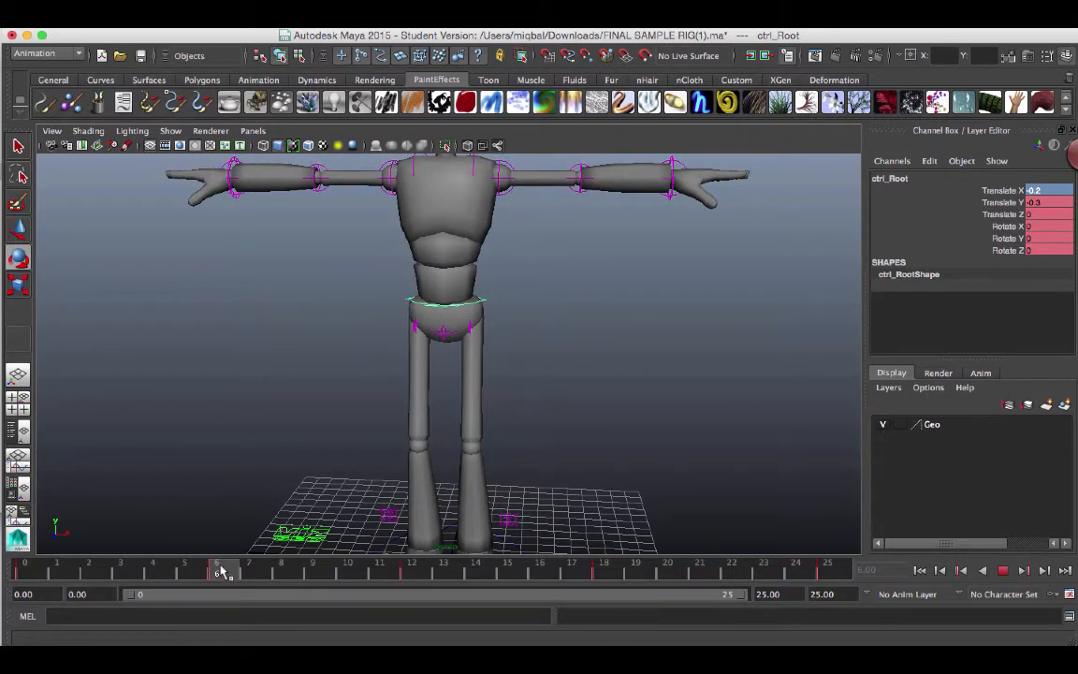
# At frame 6, tilt the root control sideways and set its Rotate Z to 2.5
pyautogui.press('e')
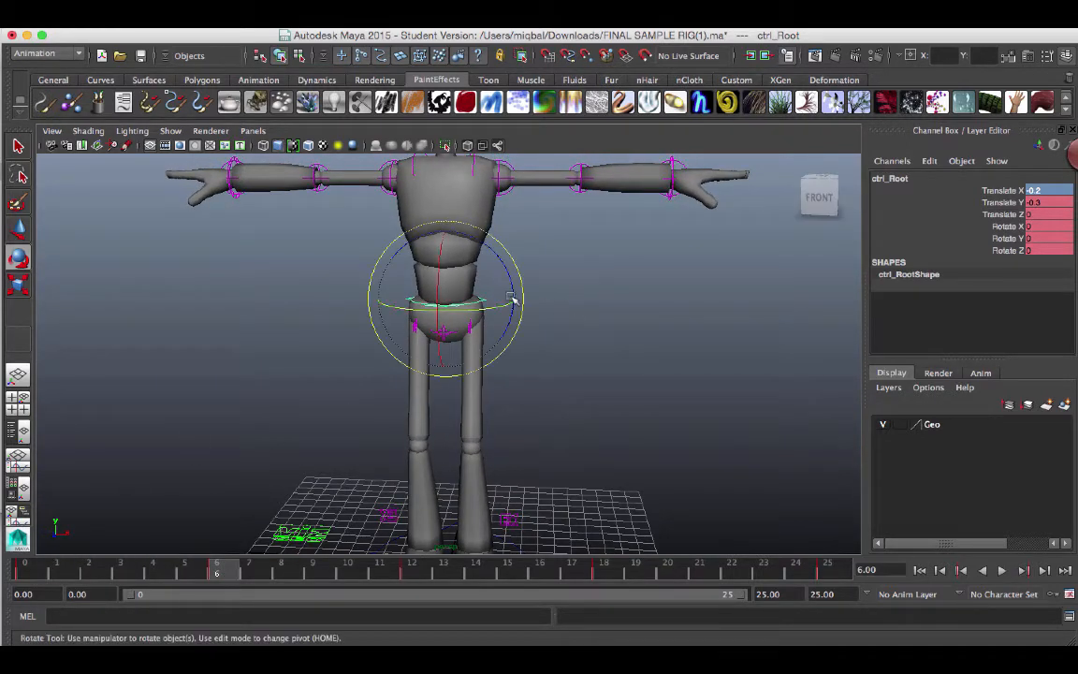
pyautogui.keyDown('alt'); pyautogui.moveTo(587, 375); pyautogui.dragTo(604, 367); pyautogui.keyUp('alt')
pyautogui.hotkey('alt', 'v')
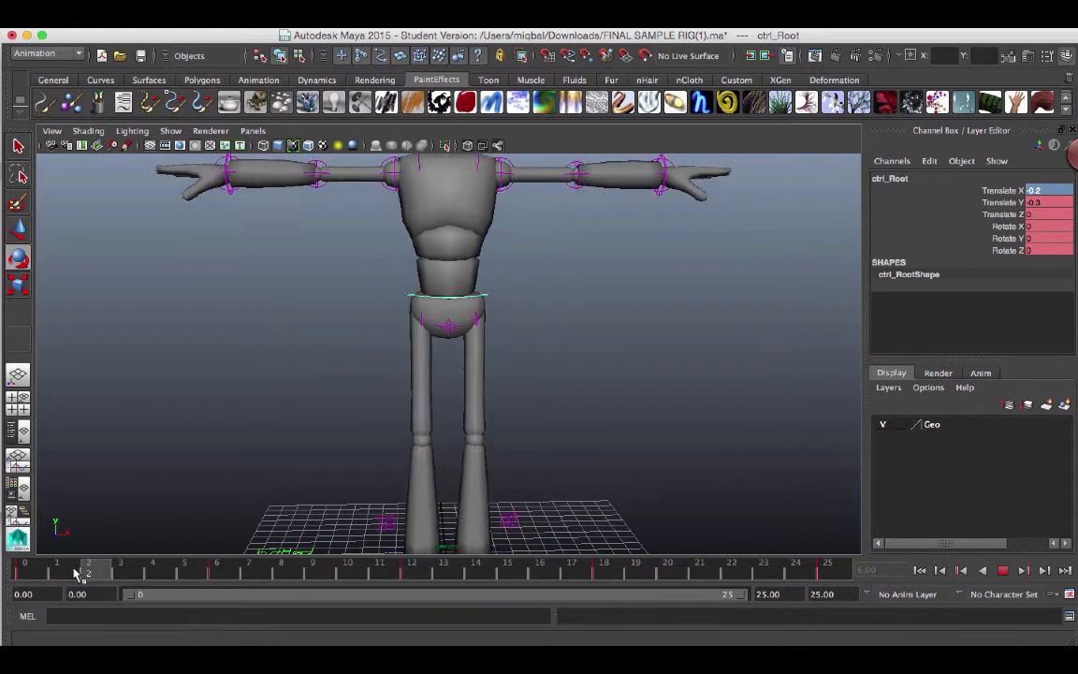
pyautogui.hotkey('alt', 'v')
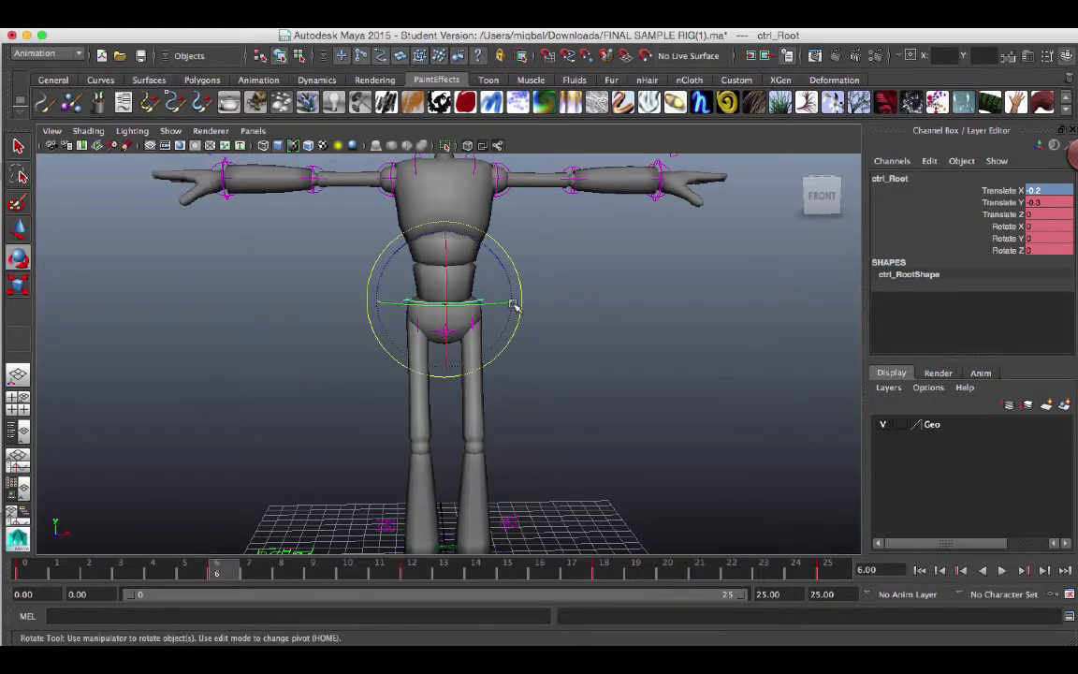
pyautogui.moveTo(502, 269); pyautogui.dragTo(498, 261)
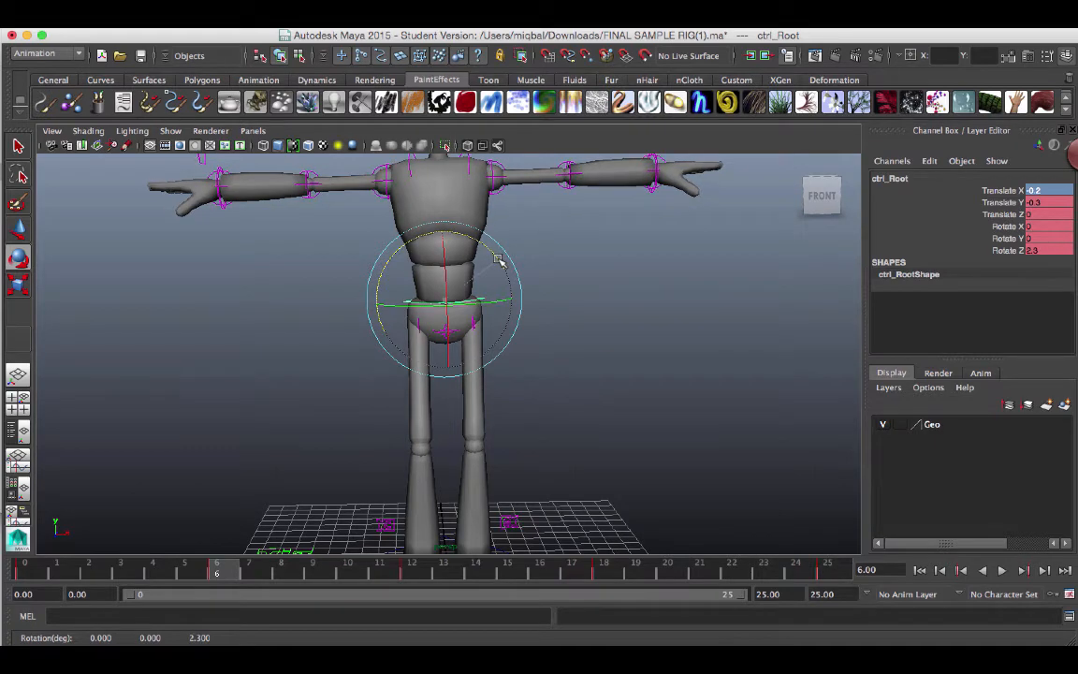
pyautogui.doubleClick(1047, 250)
pyautogui.press('Return')
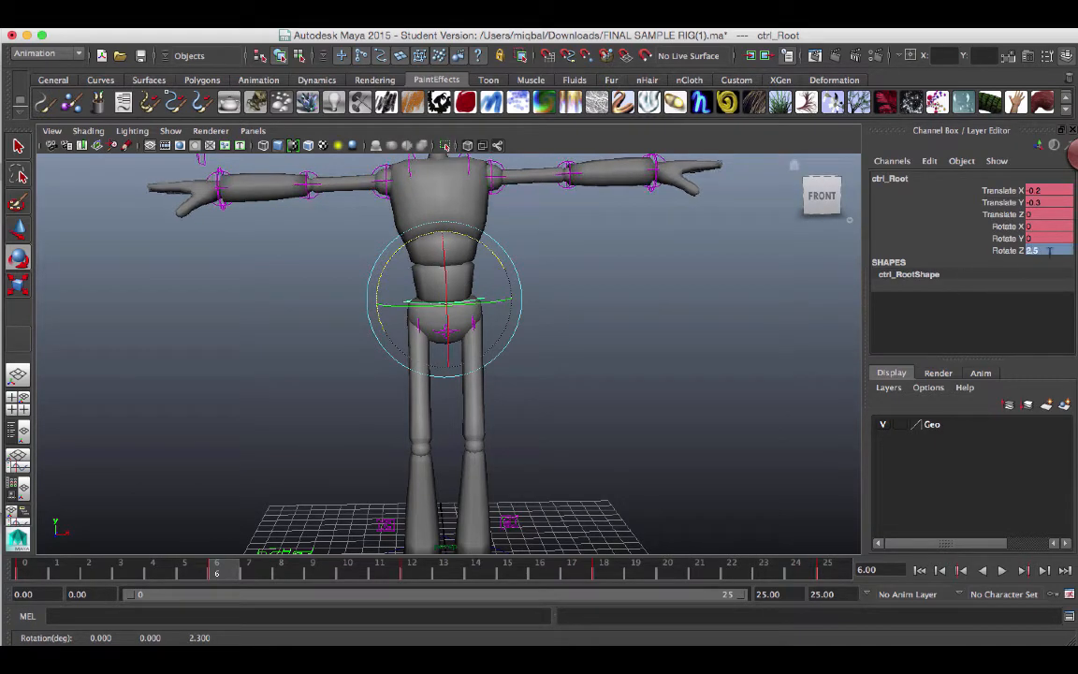
# At frame 18, set the root control's Rotate Z to -2.5 and play back the hip tilt
pyautogui.click(603, 571)
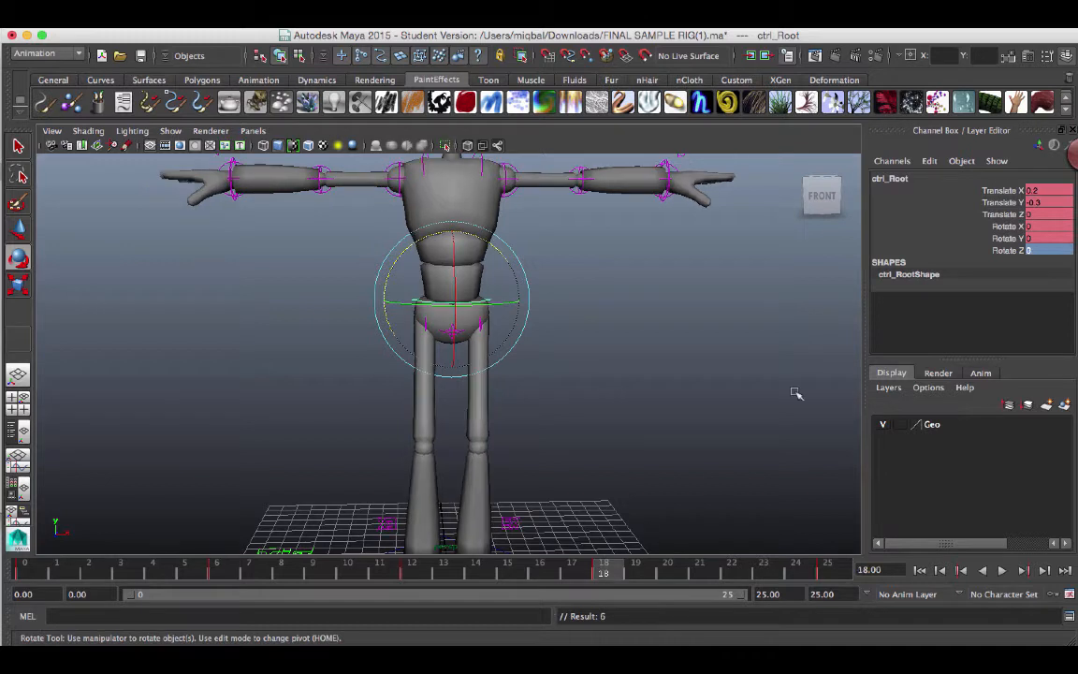
pyautogui.doubleClick(1030, 251)
pyautogui.write('-2.5')
pyautogui.press('Return')
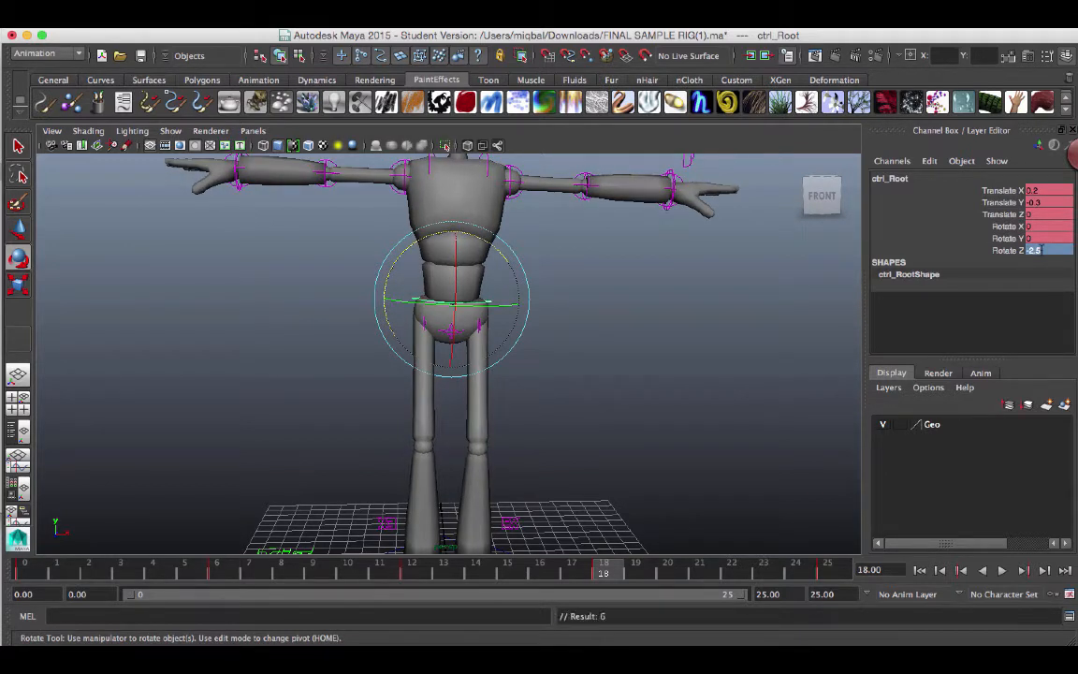
pyautogui.hotkey('alt', 'v')
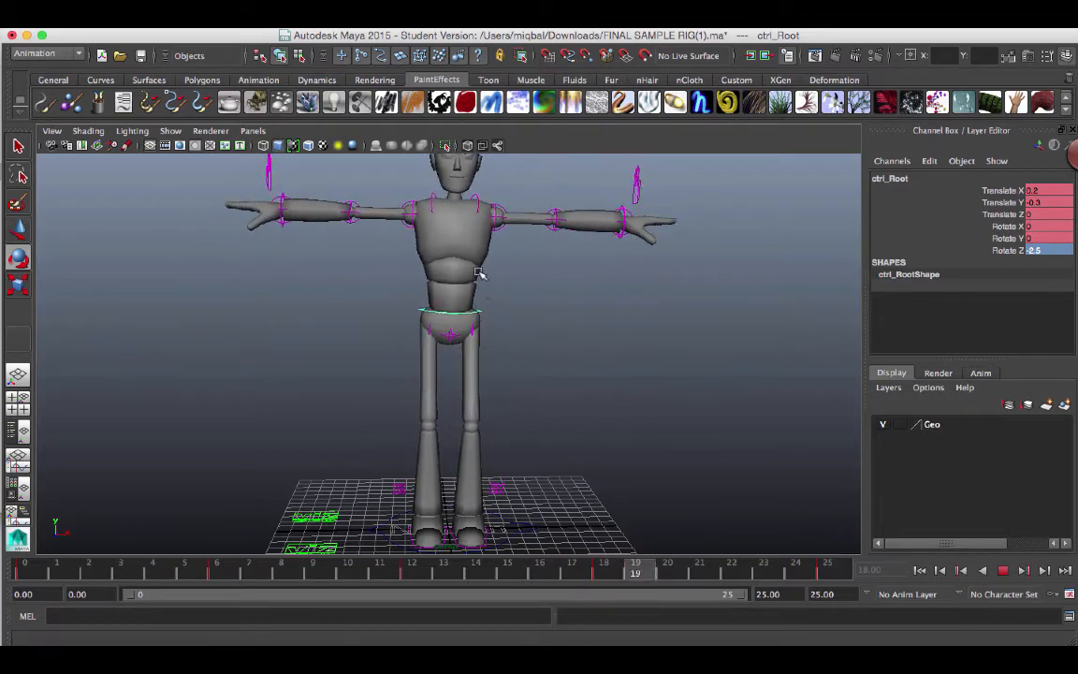
pyautogui.click(1003, 571)
# Select the upper spine control ctrlFK_Cn_SpineC behind the character's back
pyautogui.keyDown('alt'); pyautogui.moveTo(744, 474); pyautogui.dragTo(531, 417); pyautogui.keyUp('alt')
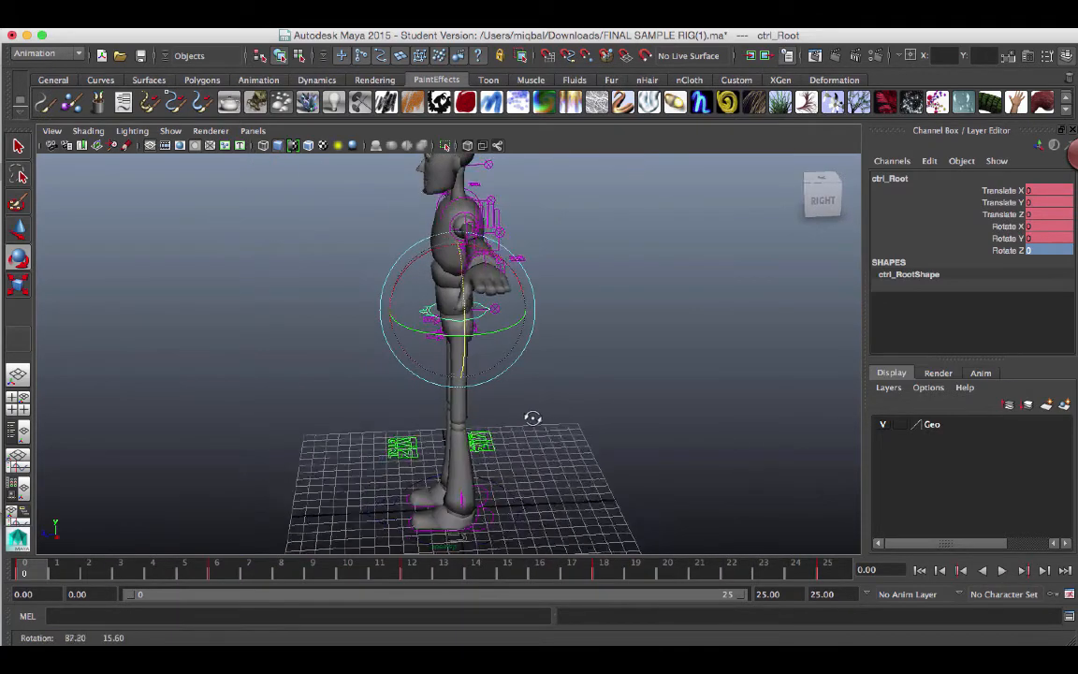
pyautogui.keyDown('alt'); pyautogui.moveTo(671, 337); pyautogui.dragTo(564, 337); pyautogui.keyUp('alt')
pyautogui.keyDown('alt'); pyautogui.moveTo(564, 338); pyautogui.dragTo(718, 409, button='right'); pyautogui.keyUp('alt')
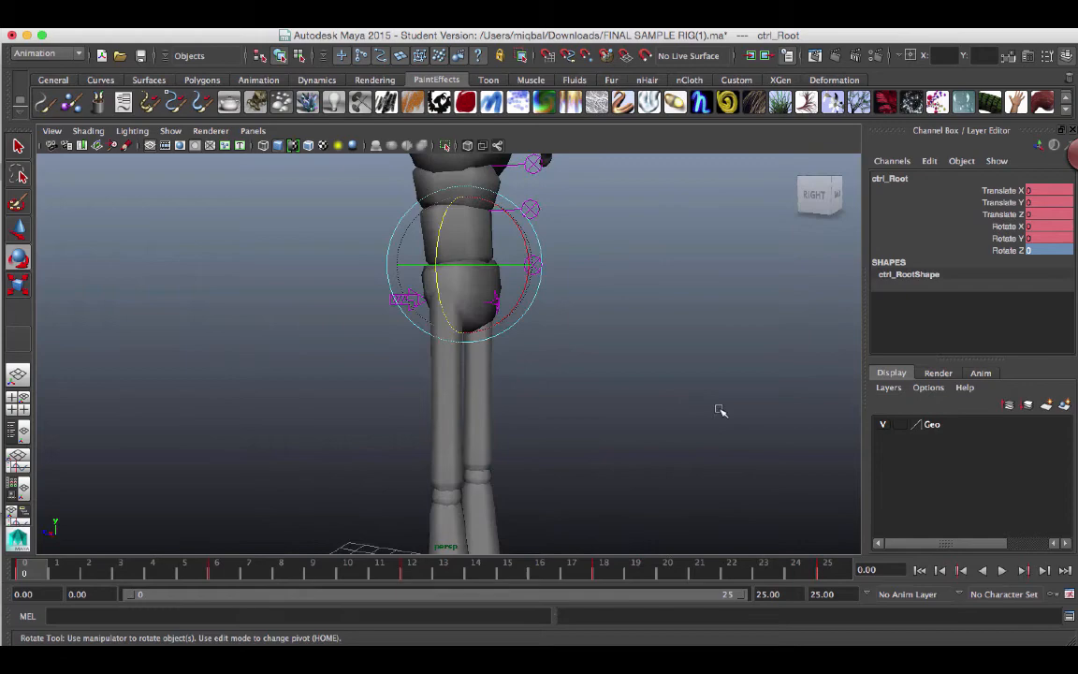
pyautogui.keyDown('alt'); pyautogui.moveTo(568, 303); pyautogui.dragTo(598, 379, button='middle'); pyautogui.keyUp('alt')
pyautogui.click(590, 306)
pyautogui.click(577, 259)
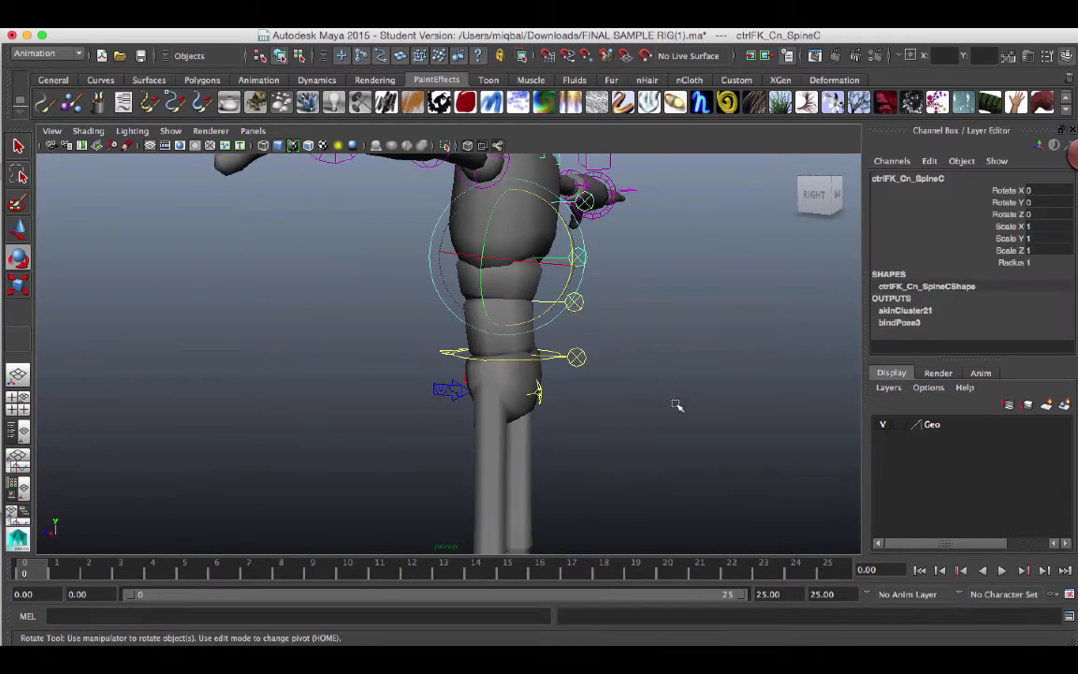
# Key the upper spine control's neutral pose at frames 0, 12 and 25, and scrub to frame 6 to check the torso tilt
pyautogui.keyDown('alt'); pyautogui.moveTo(679, 405); pyautogui.dragTo(676, 475); pyautogui.keyUp('alt')
pyautogui.press('s')
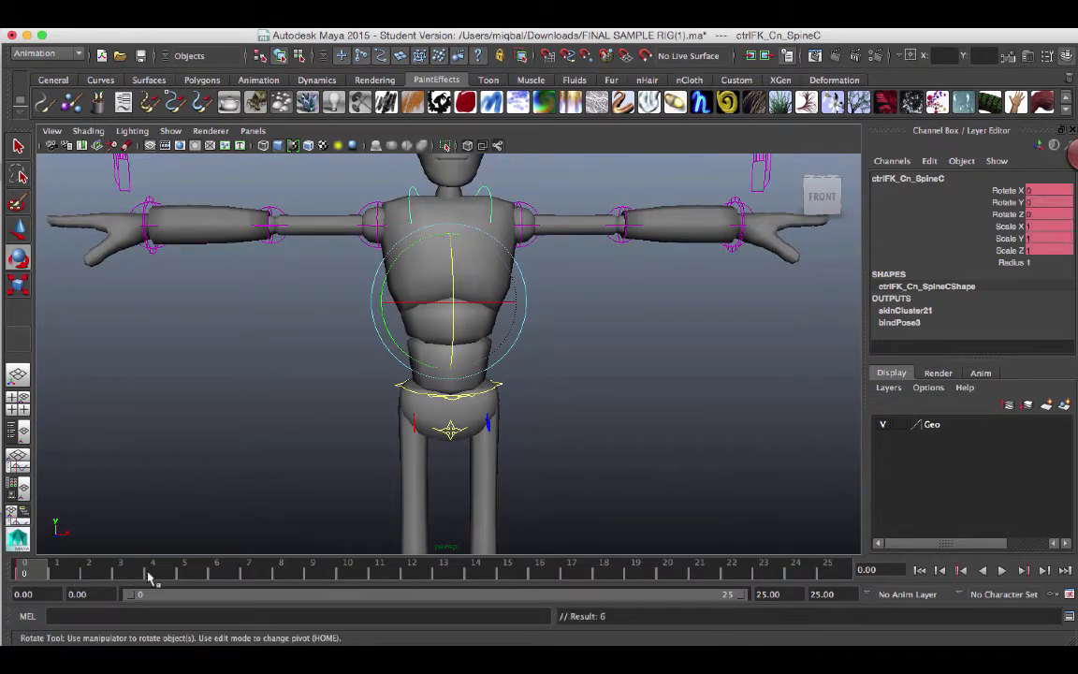
pyautogui.click(415, 573)
pyautogui.press('s')
pyautogui.click(831, 572)
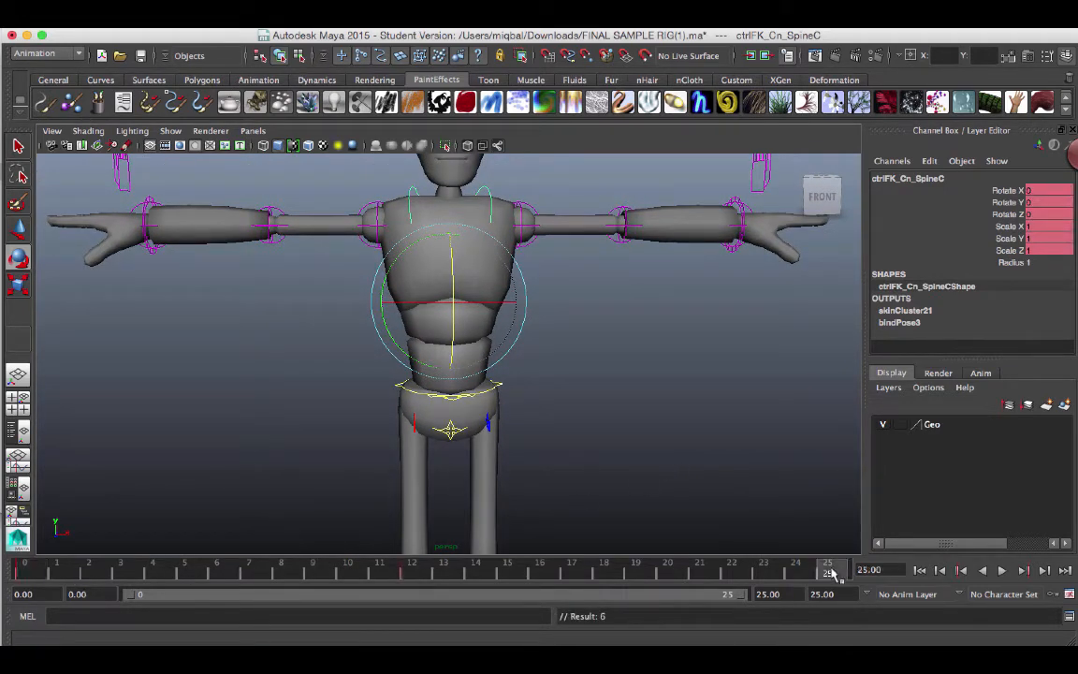
pyautogui.press('s')
pyautogui.click(216, 569)
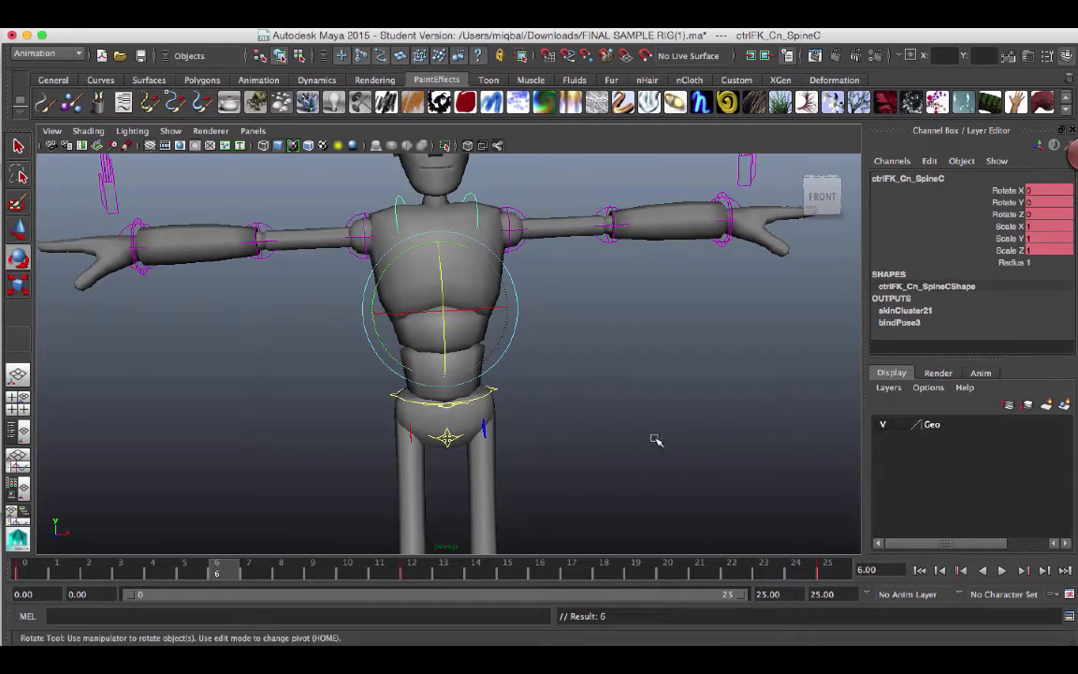
pyautogui.moveTo(41, 571); pyautogui.dragTo(216, 574)
pyautogui.click(511, 277)
pyautogui.moveTo(511, 277); pyautogui.dragTo(514, 281)
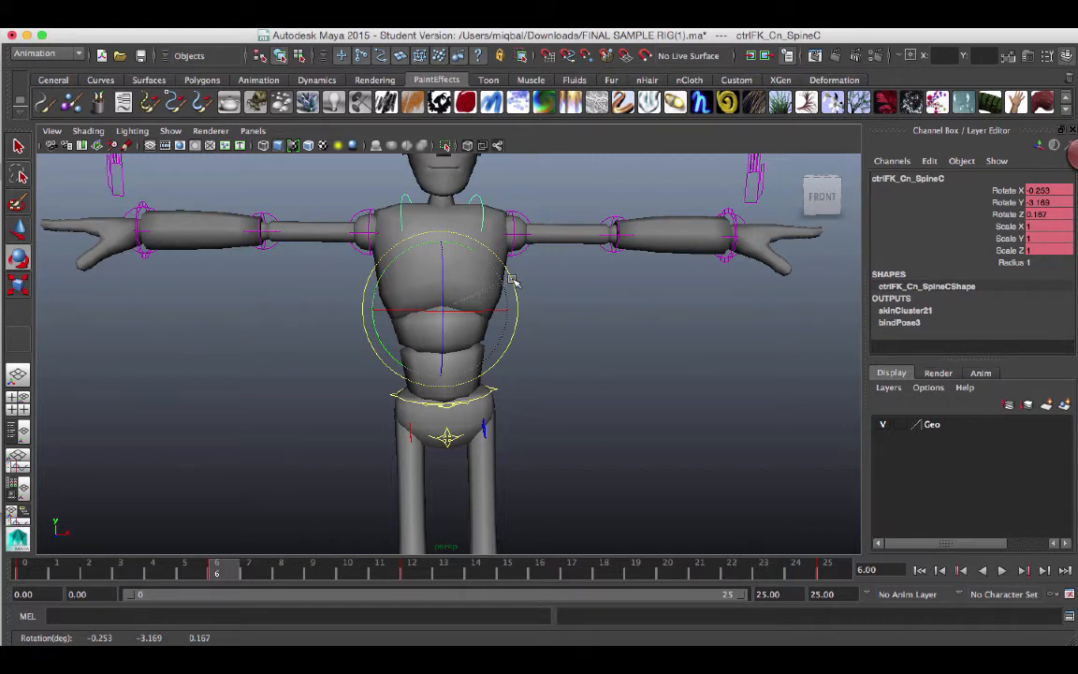
pyautogui.hotkey('ctrl', 'z')
pyautogui.moveTo(514, 279); pyautogui.dragTo(515, 283)
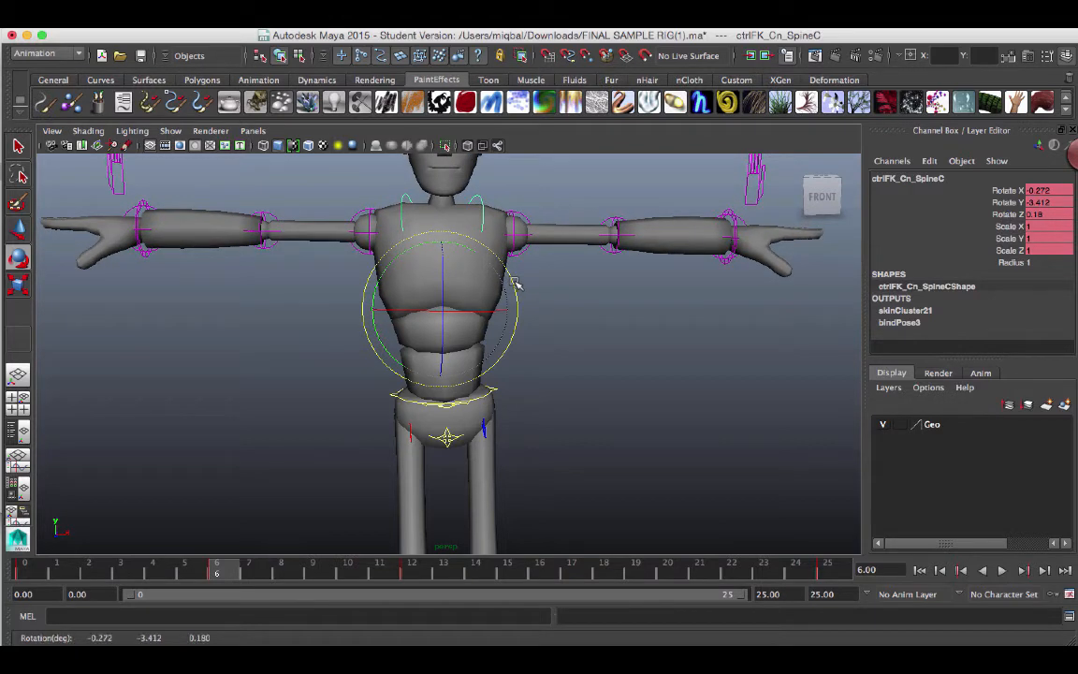
pyautogui.hotkey('ctrl', 'z')
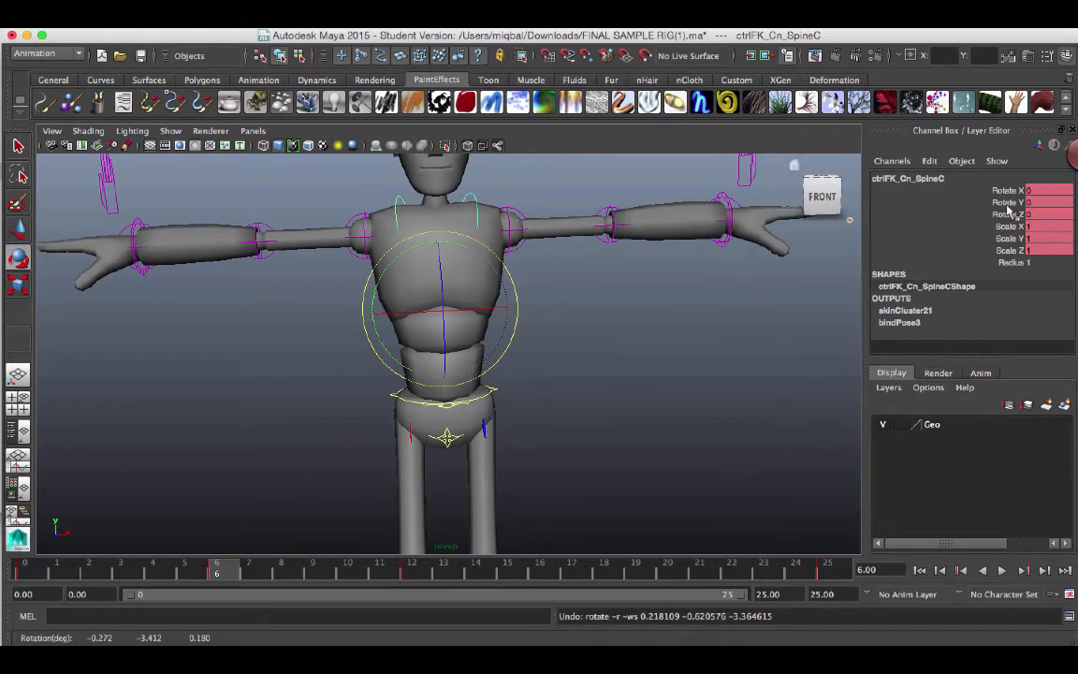
# At frame 6, set the upper spine control's Rotate Y to -3 to counter the hip tilt, and scrub through the motion
pyautogui.doubleClick(1043, 202)
pyautogui.write('-3')
pyautogui.press('Return')
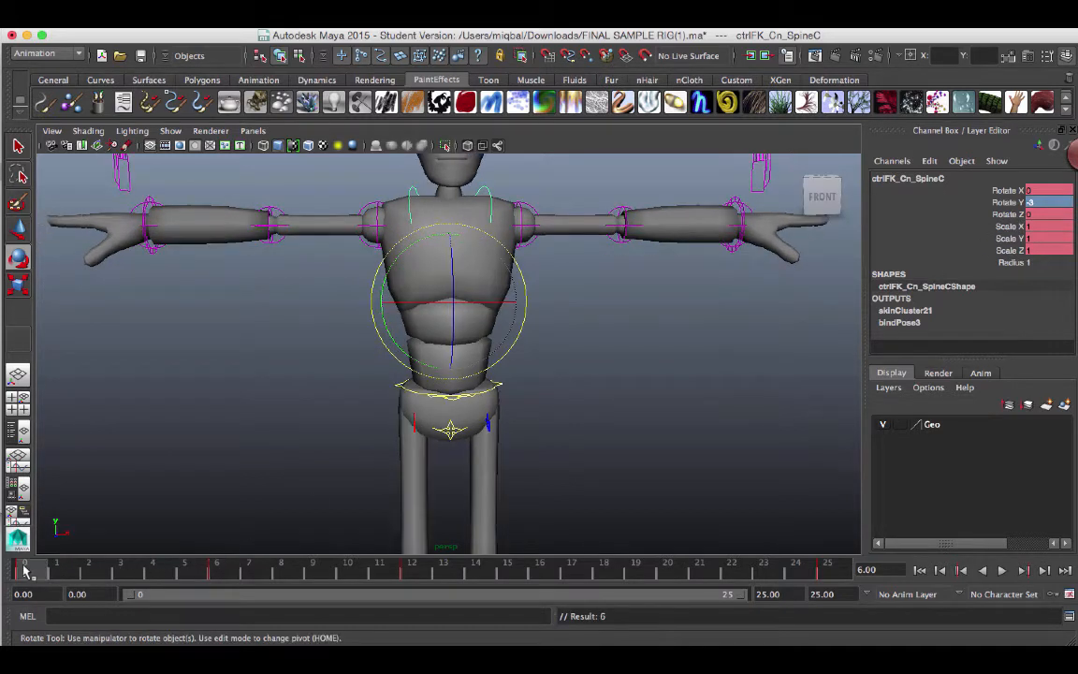
pyautogui.moveTo(28, 568); pyautogui.dragTo(281, 568)
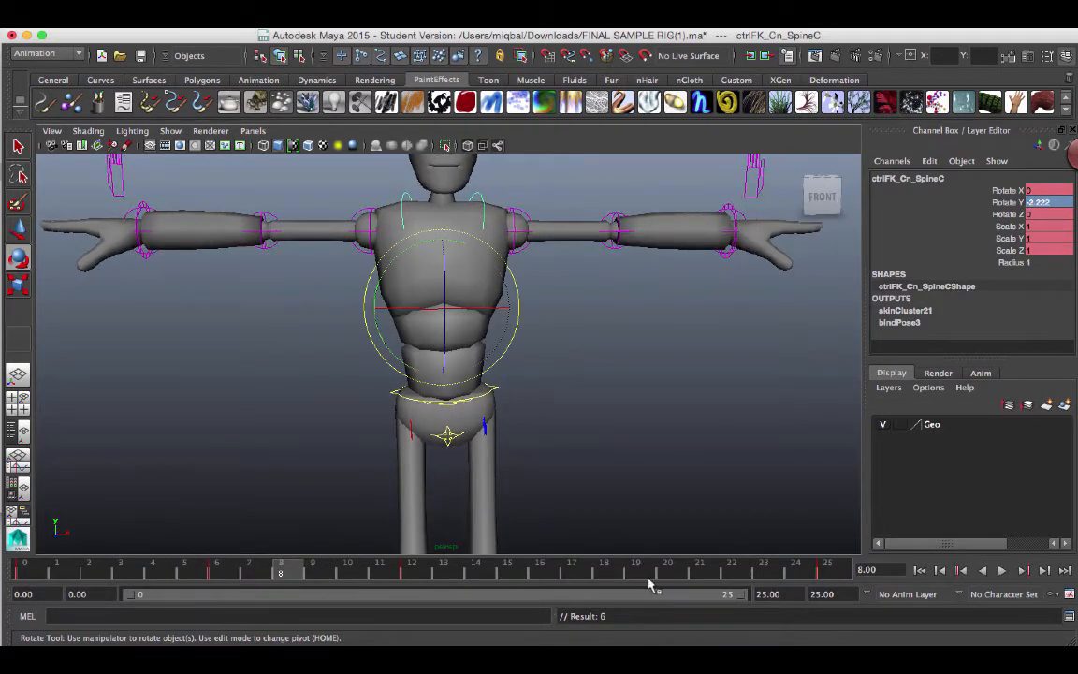
# At frame 18, set the upper spine control's Rotate Y to 3 and play back the loop from the front
pyautogui.click(611, 577)
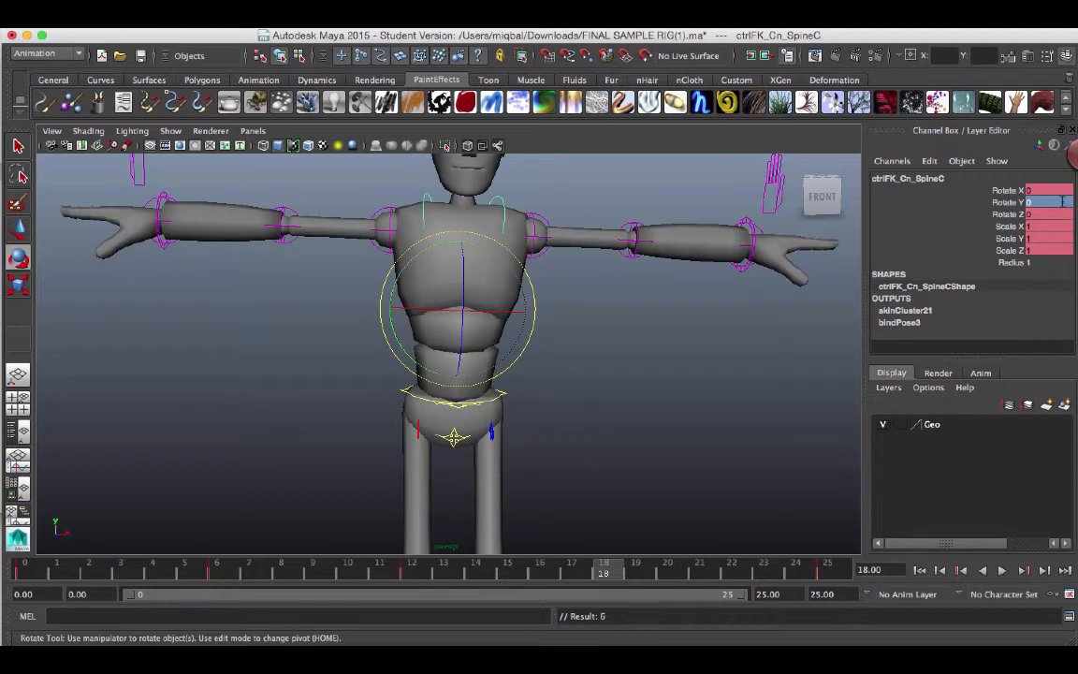
pyautogui.press('Return')
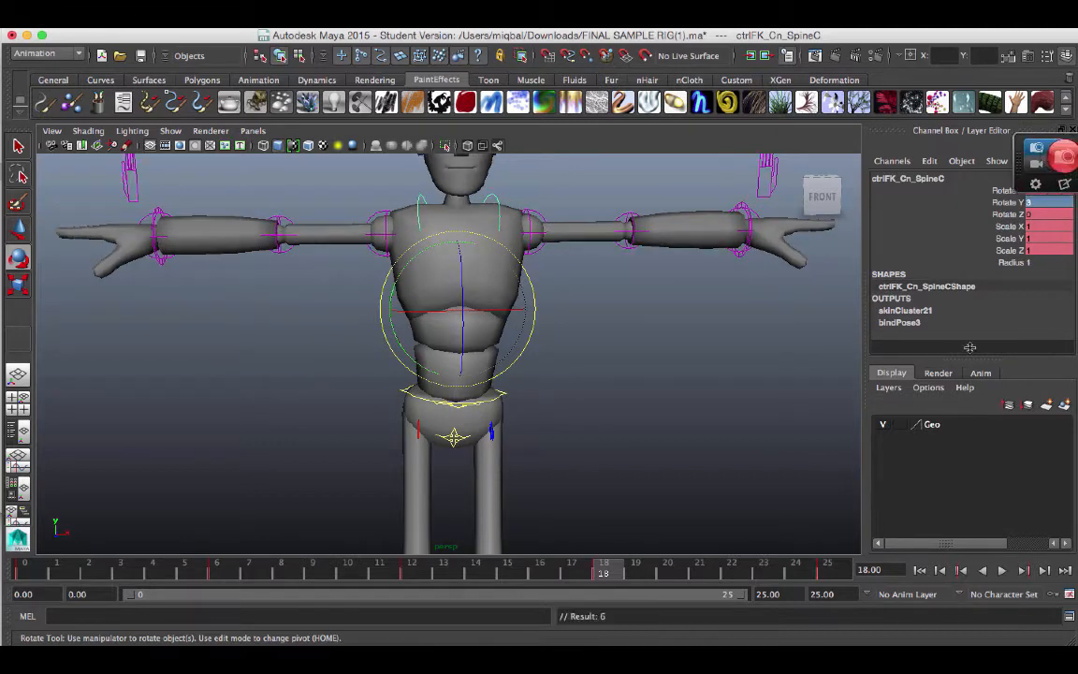
pyautogui.moveTo(613, 379)
pyautogui.keyDown('alt'); pyautogui.mouseDown()
pyautogui.moveTo(619, 409)
pyautogui.moveTo(607, 394)
pyautogui.mouseUp(); pyautogui.keyUp('alt')
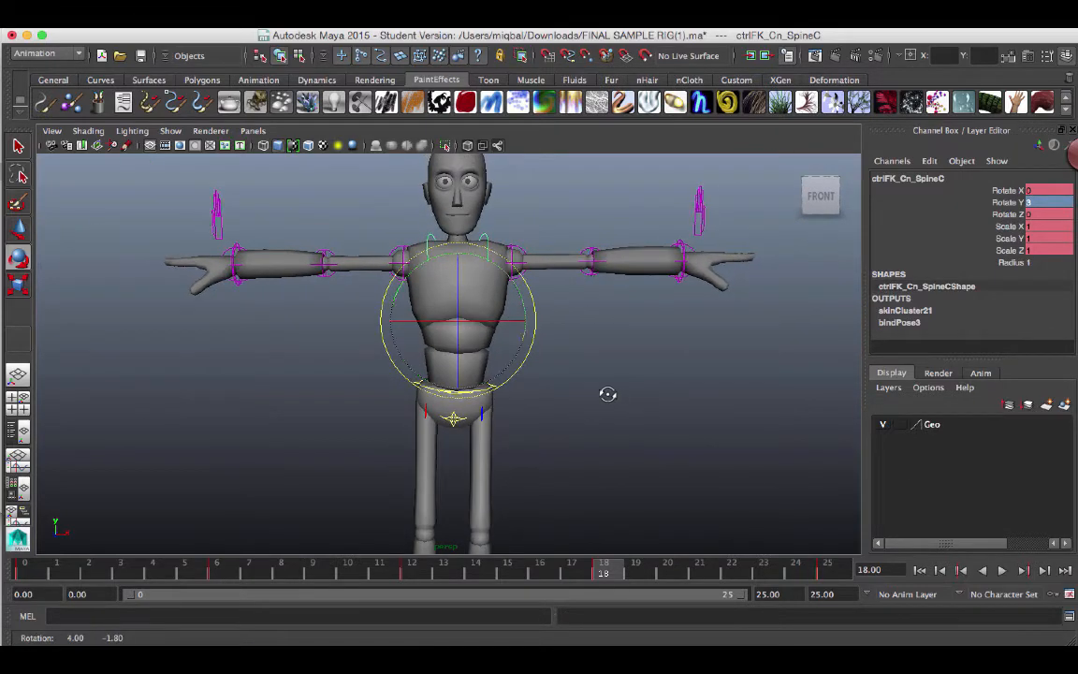
pyautogui.click(1002, 570)
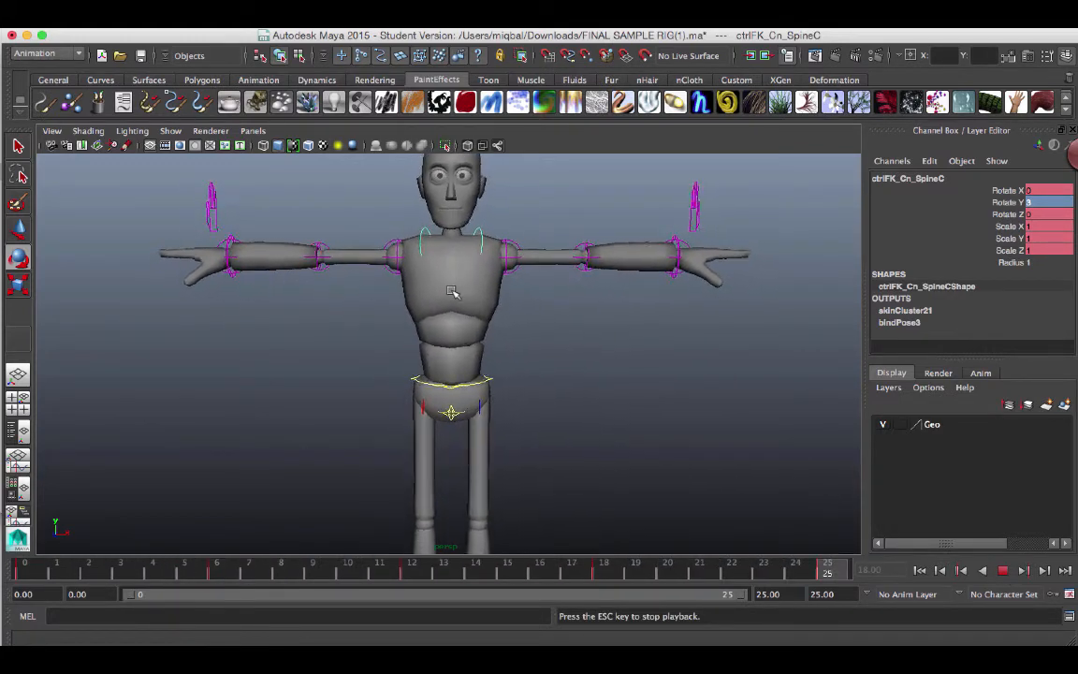
pyautogui.scroll(-4, 561, 412)
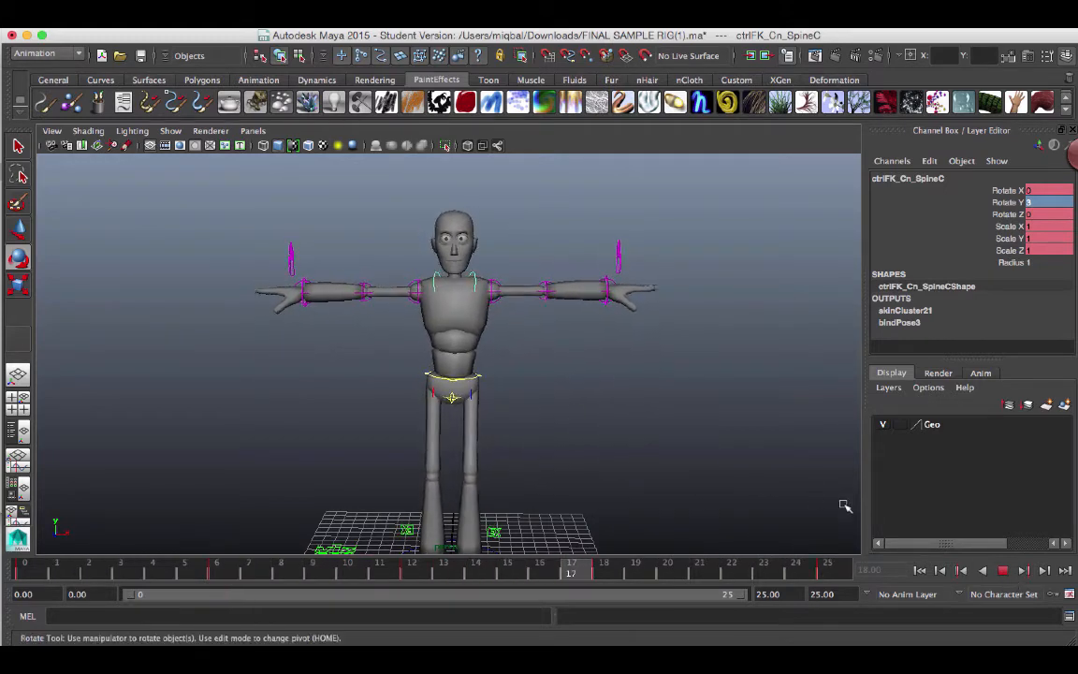
pyautogui.click(1002, 569)
# Scrub back and forth between frames 0 and 6 to examine the legs and hips during the weight shift
pyautogui.keyDown('alt'); pyautogui.moveTo(622, 360); pyautogui.dragTo(688, 420, button='right'); pyautogui.keyUp('alt')
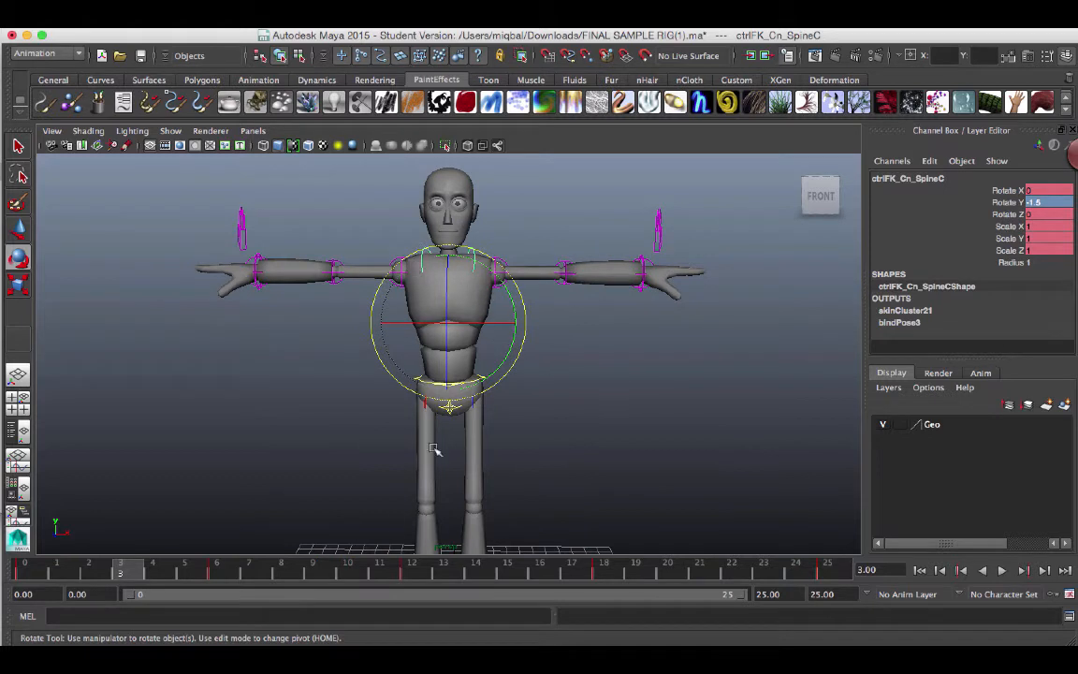
pyautogui.click(17, 573)
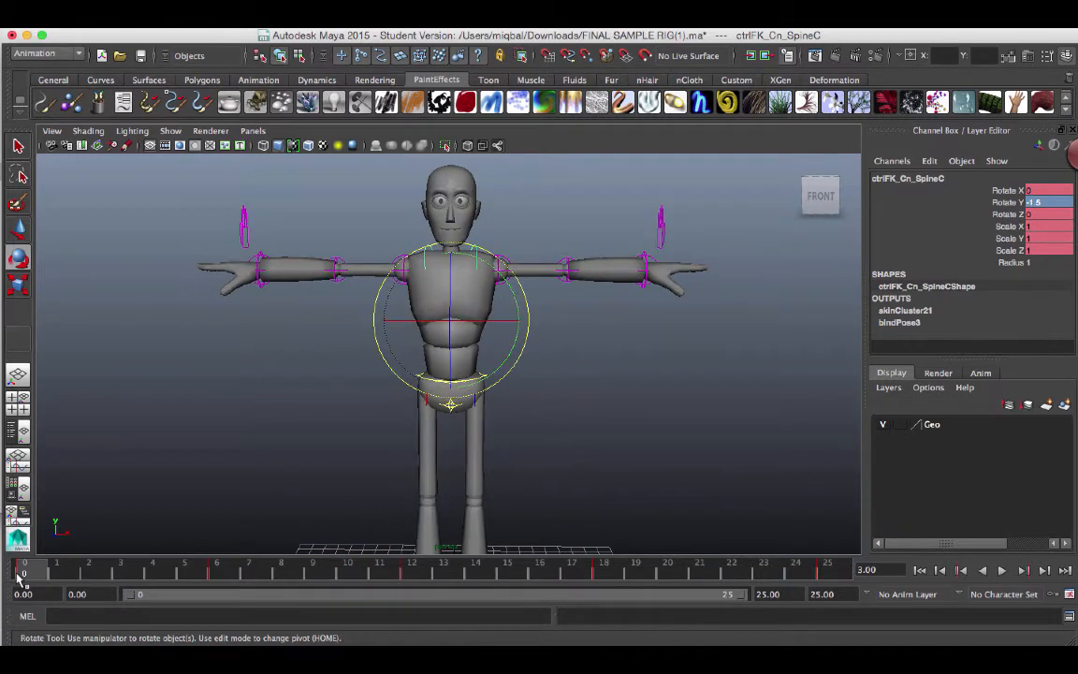
pyautogui.hotkey('alt', 'v')
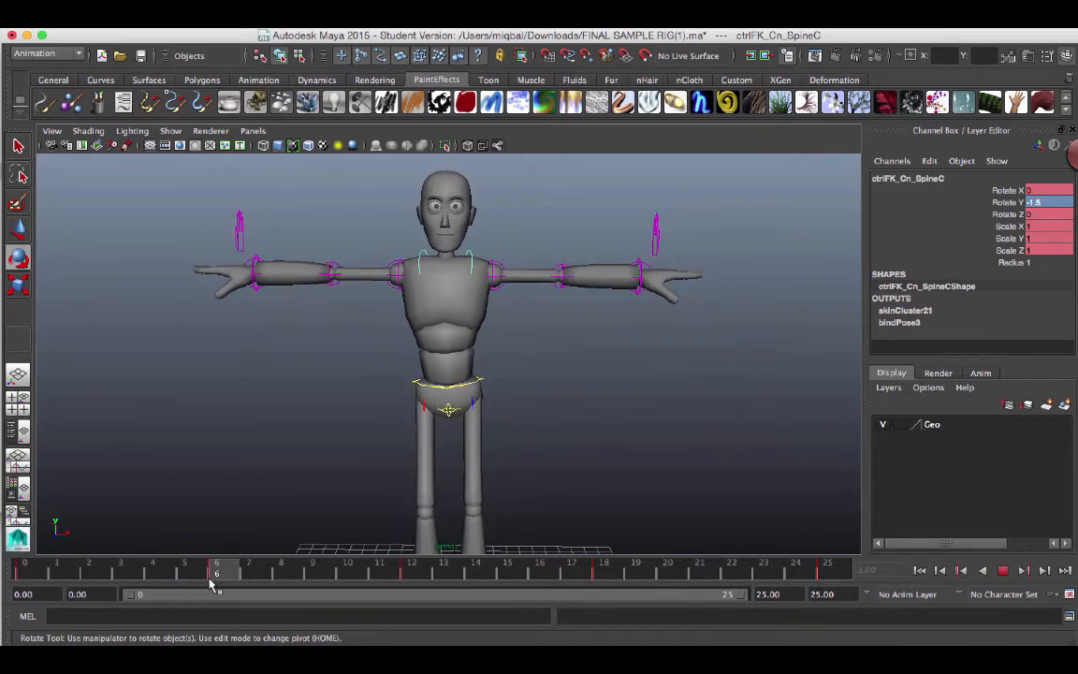
pyautogui.moveTo(210, 582); pyautogui.dragTo(24, 573)
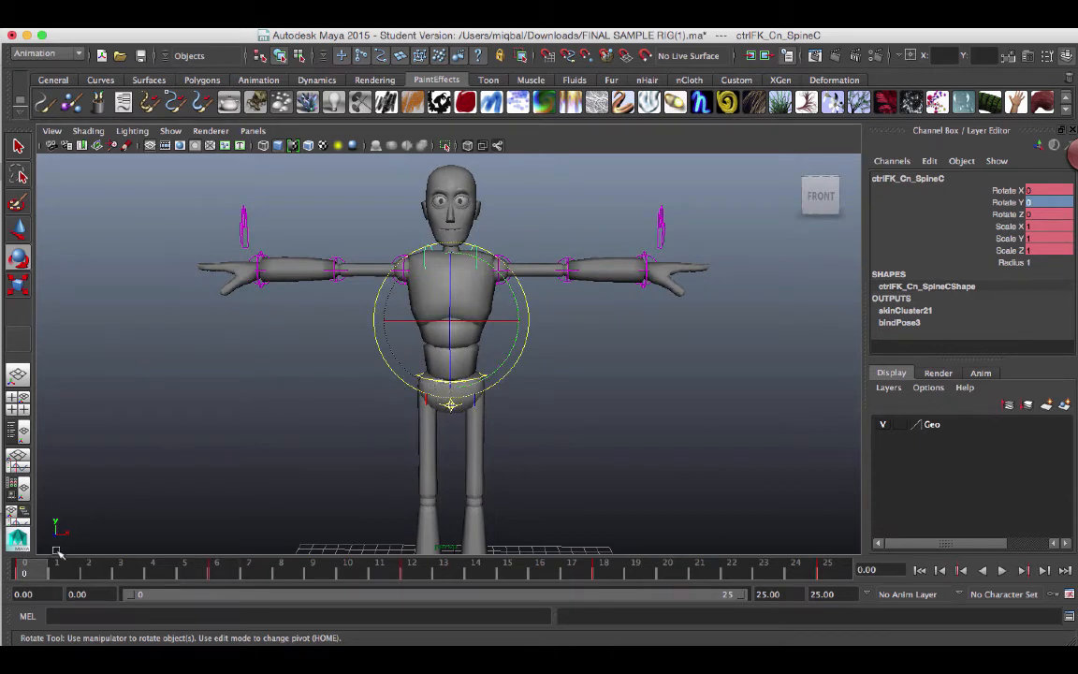
pyautogui.hotkey('alt', 'v')
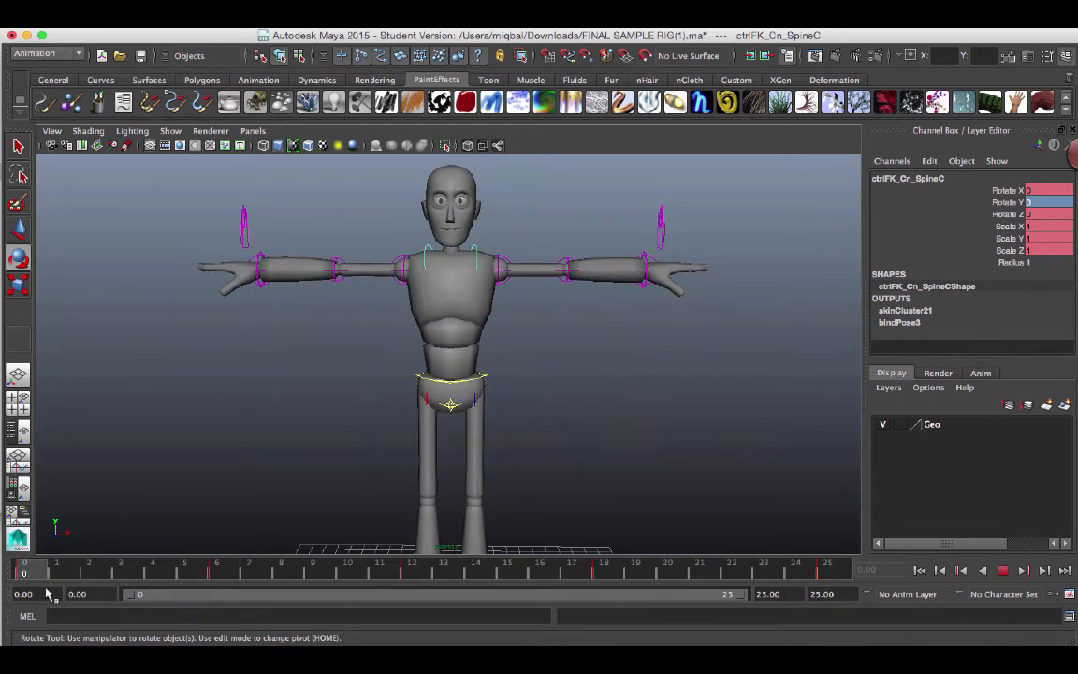
pyautogui.click(234, 581)
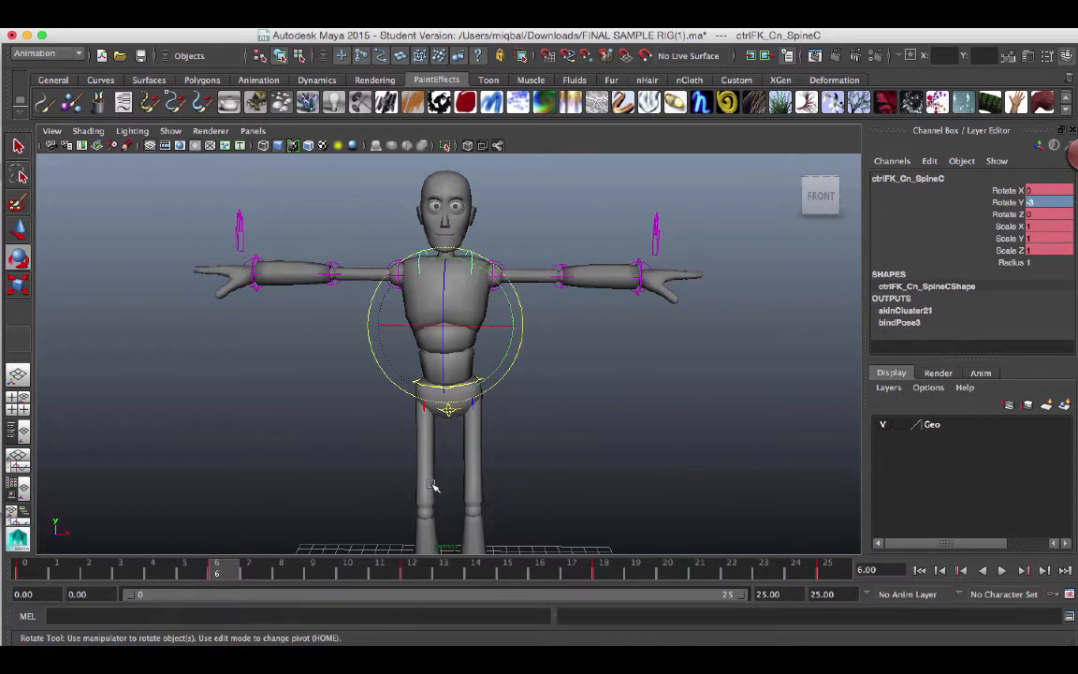
pyautogui.moveTo(216, 573); pyautogui.dragTo(24, 572)
pyautogui.hotkey('alt', 'v')
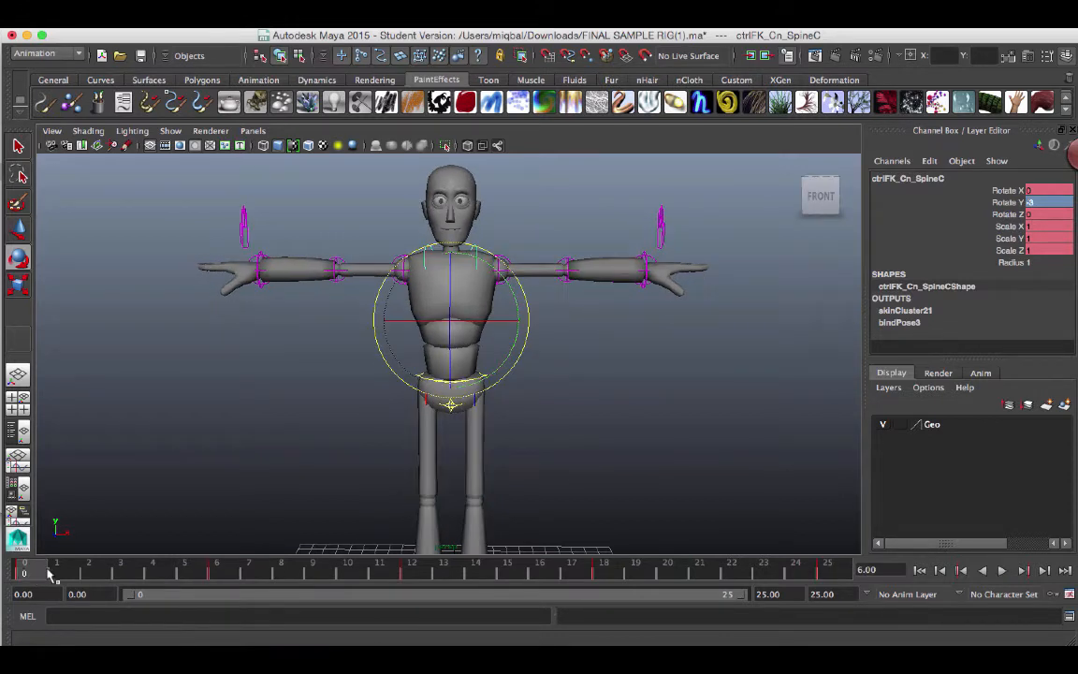
pyautogui.click(223, 576)
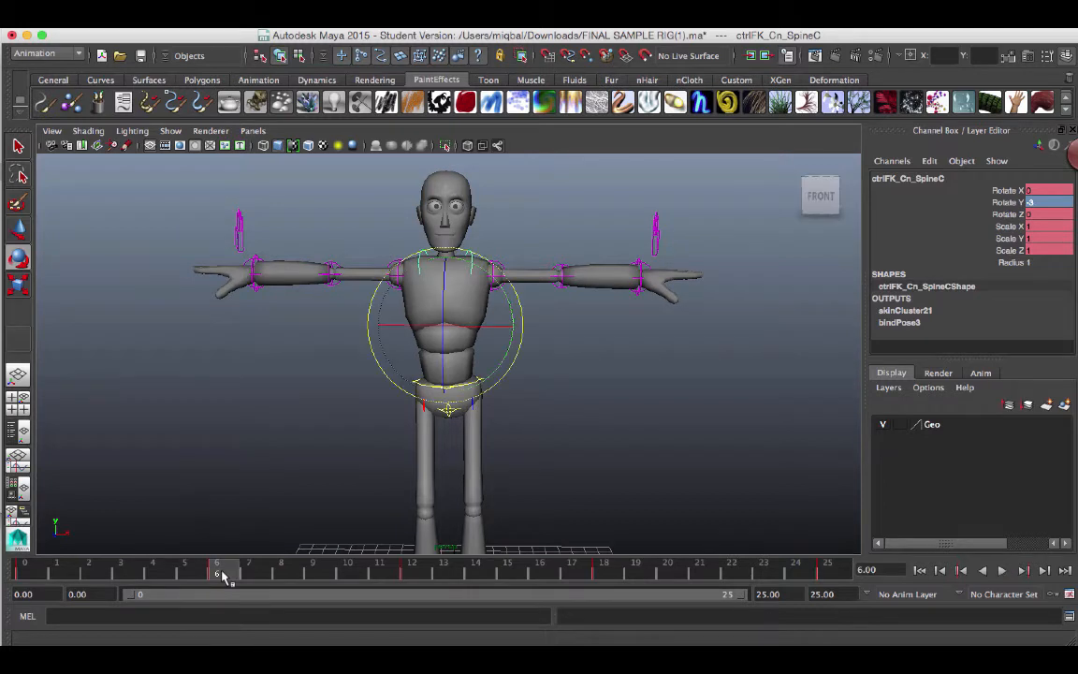
pyautogui.click(484, 263)
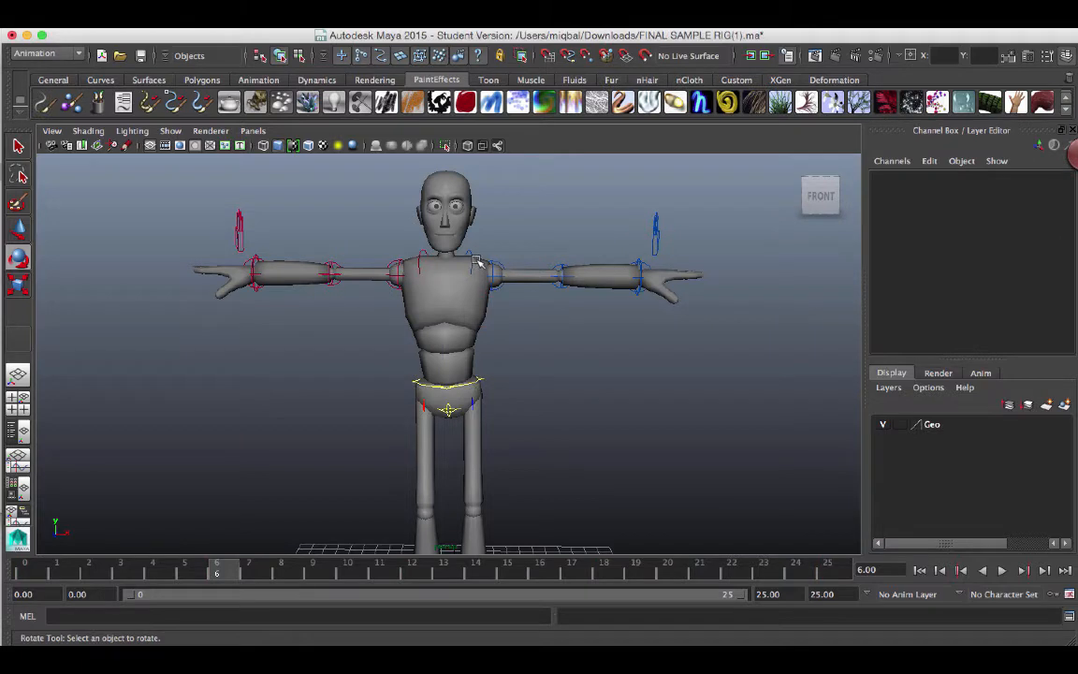
pyautogui.click(468, 260)
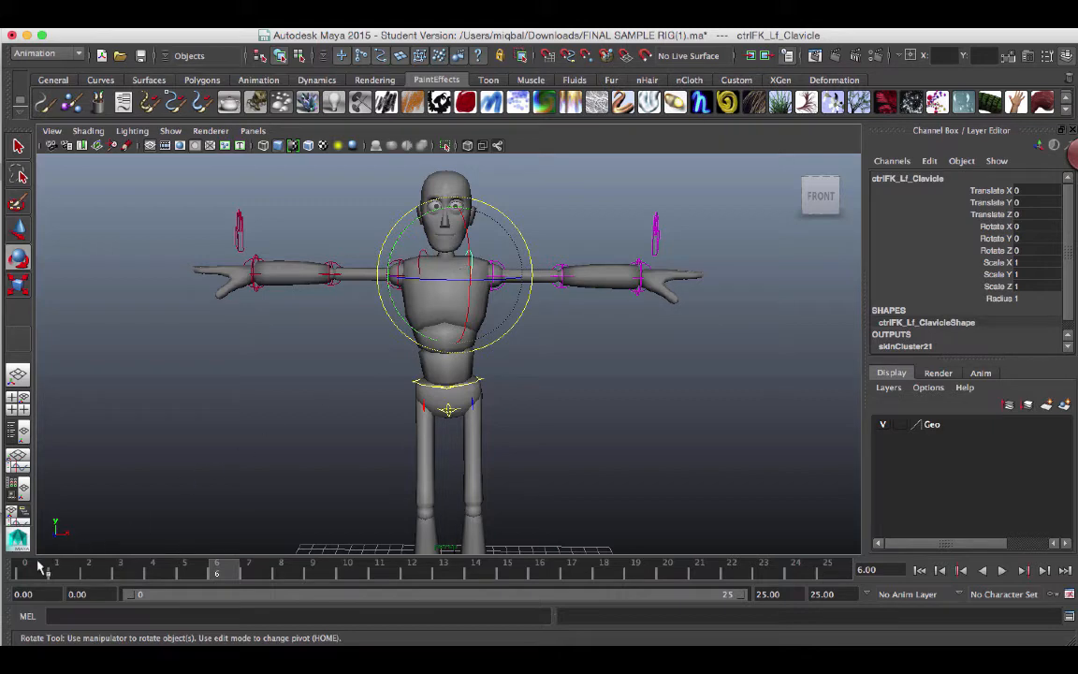
pyautogui.keyDown('alt'); pyautogui.moveTo(592, 346); pyautogui.dragTo(299, 337); pyautogui.keyUp('alt')
pyautogui.click(547, 335)
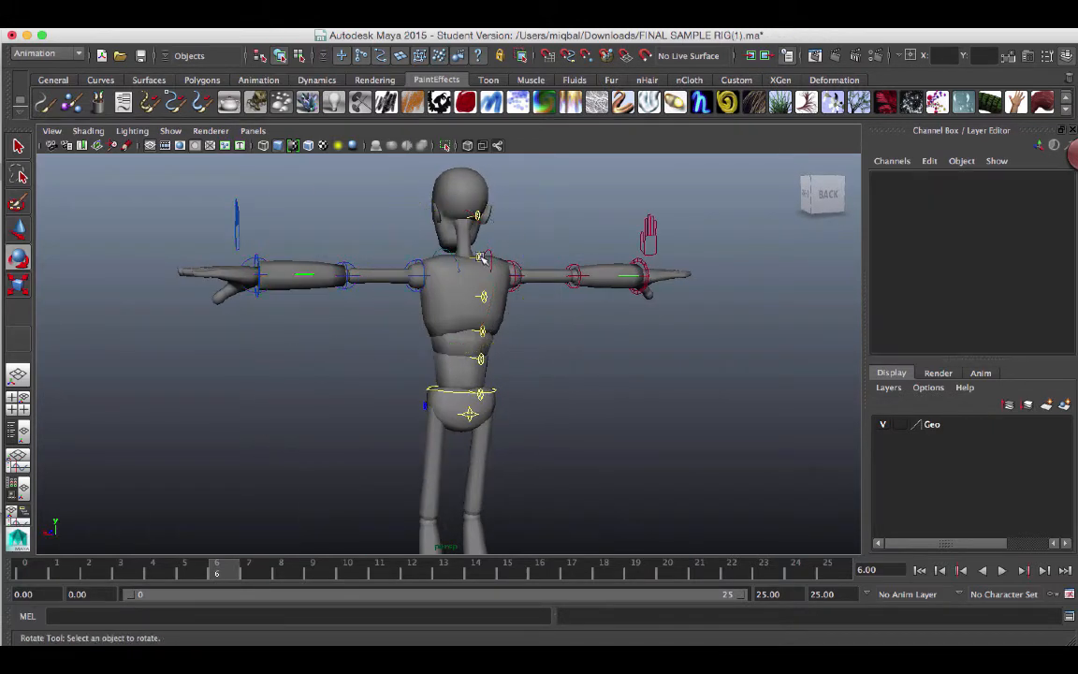
# Key the neutral pose of the ctrlFK_Cn_SpineE control at frames 0, 12 and 25, and return to frame 0
pyautogui.click(480, 257)
pyautogui.keyDown('alt'); pyautogui.moveTo(619, 357); pyautogui.dragTo(580, 307); pyautogui.keyUp('alt')
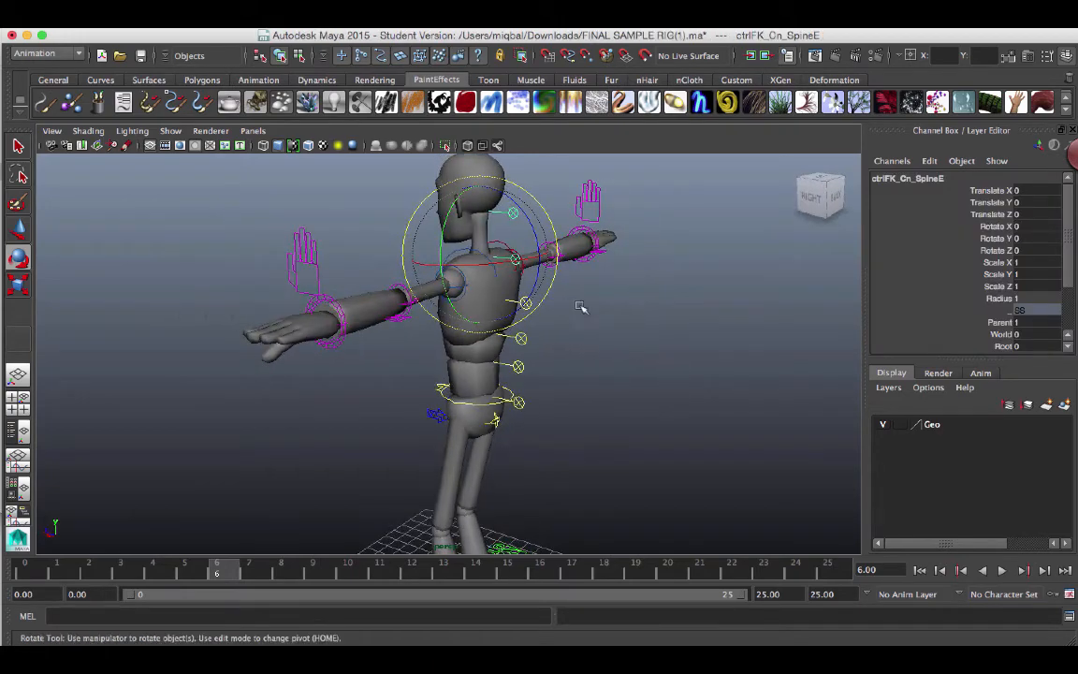
pyautogui.click(530, 275)
pyautogui.click(518, 263)
pyautogui.keyDown('alt'); pyautogui.moveTo(587, 357); pyautogui.dragTo(747, 375); pyautogui.keyUp('alt')
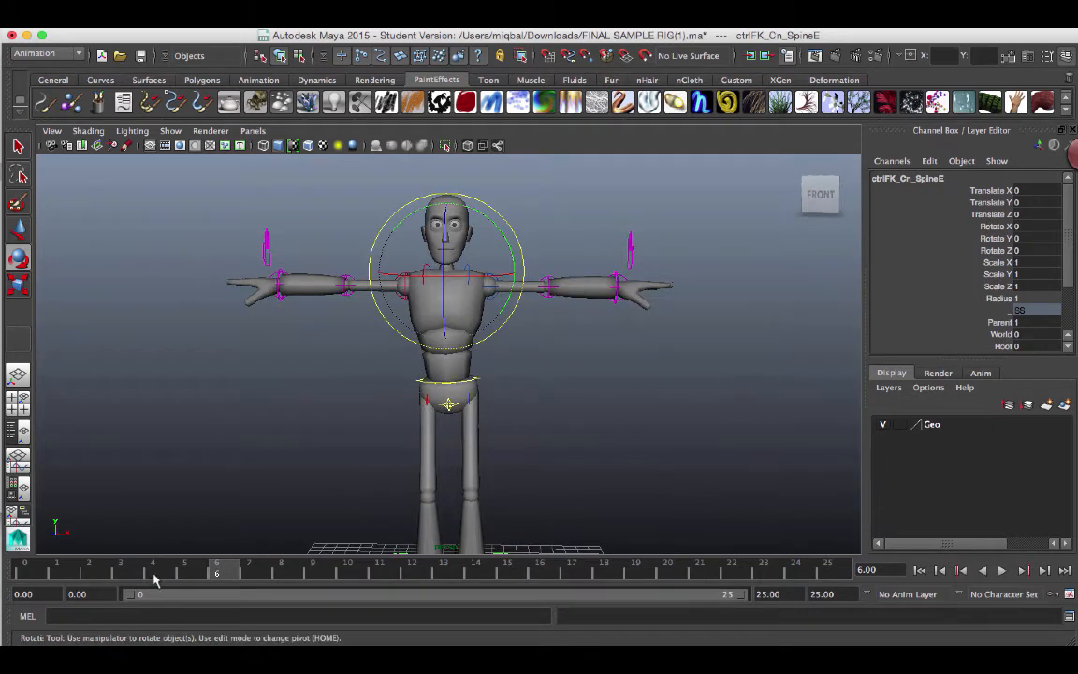
pyautogui.click(26, 571)
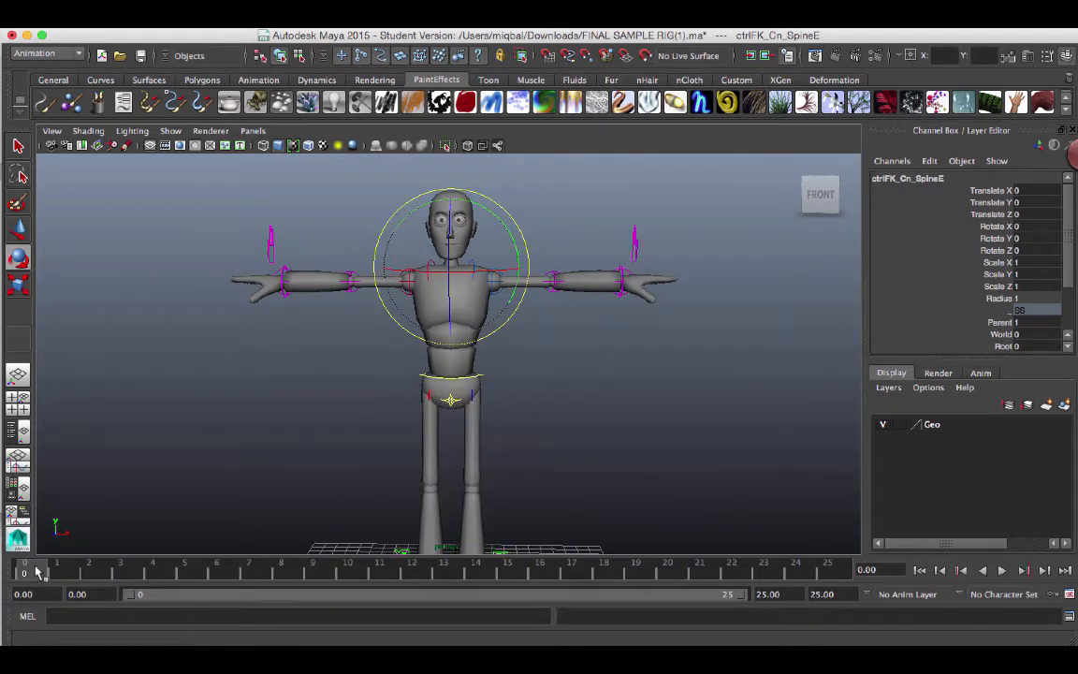
pyautogui.press('s')
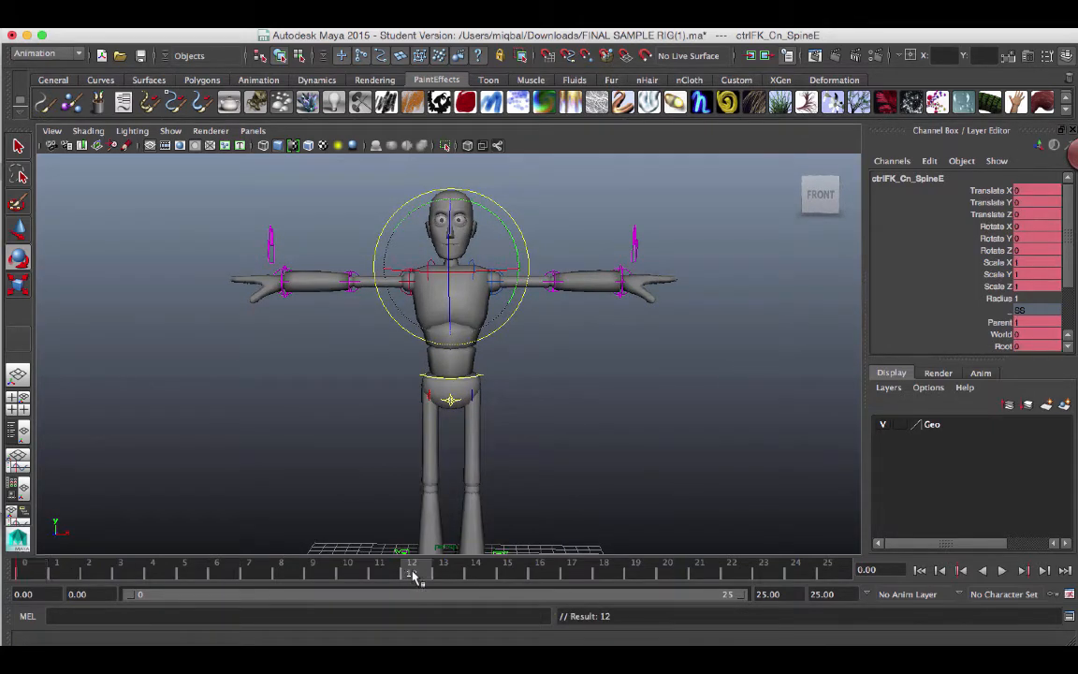
pyautogui.click(824, 571)
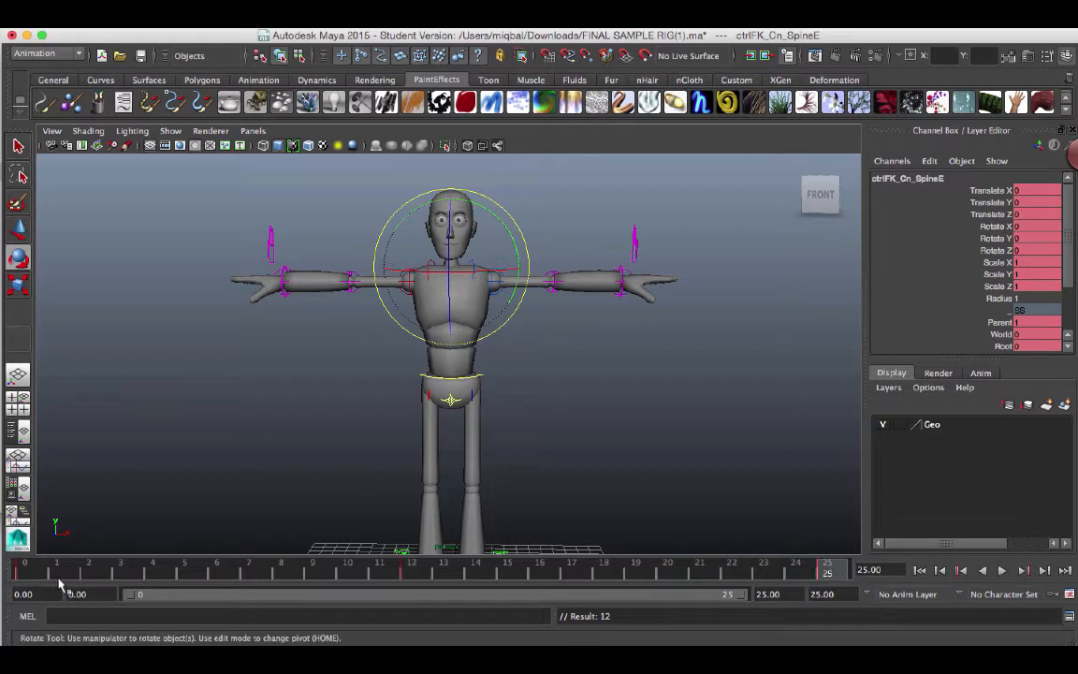
pyautogui.moveTo(59, 580); pyautogui.dragTo(28, 568)
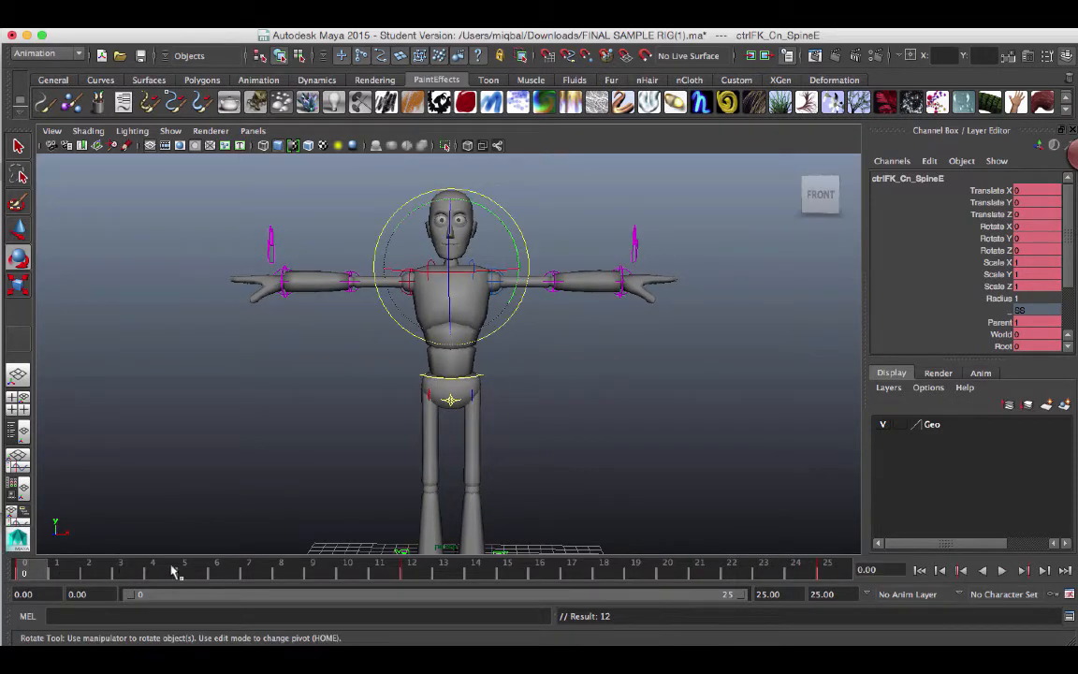
# At frame 6, try rotating the SpineE control freehand around X in both directions, and reset its Rotate X to 0
pyautogui.click(227, 576)
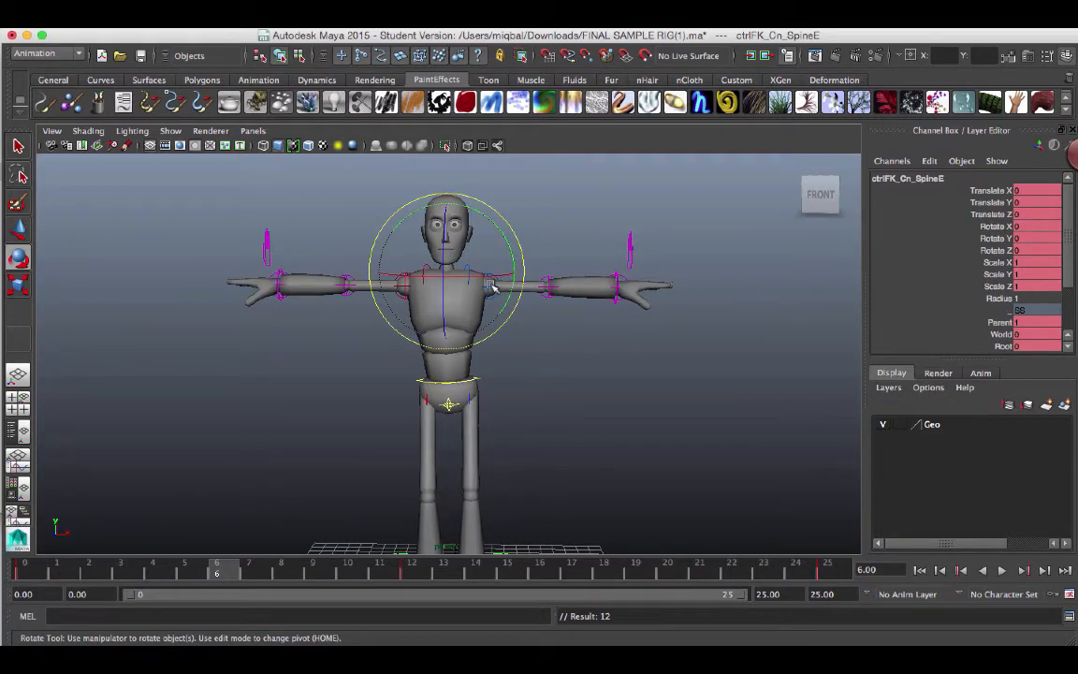
pyautogui.keyDown('alt'); pyautogui.moveTo(558, 323); pyautogui.dragTo(570, 321); pyautogui.keyUp('alt')
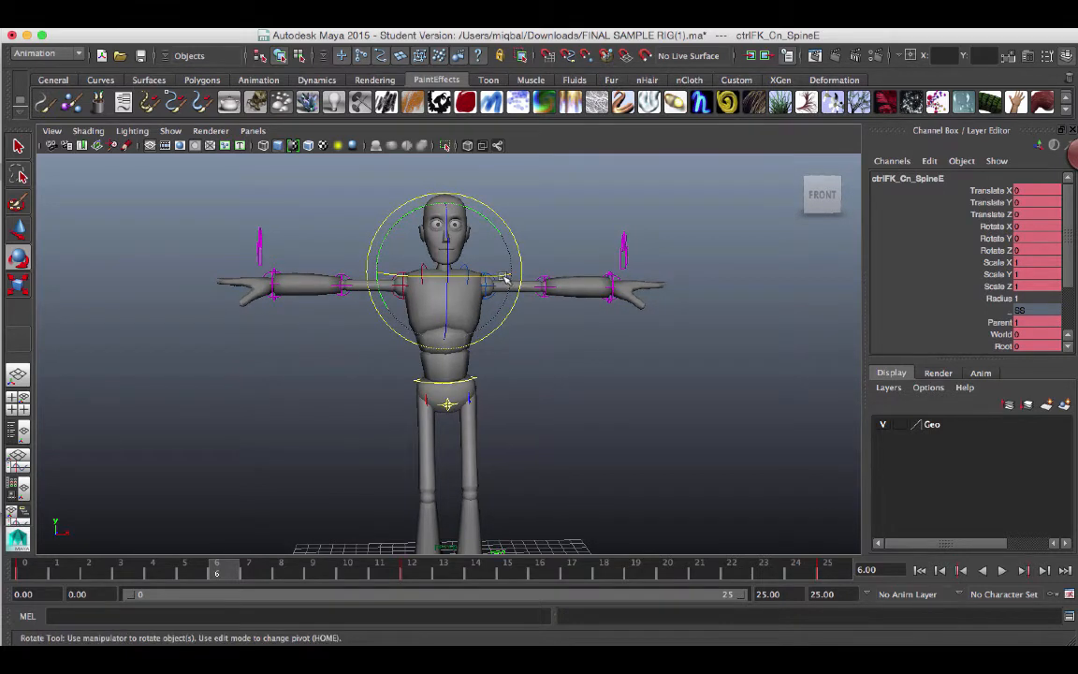
pyautogui.moveTo(505, 279); pyautogui.dragTo(501, 279)
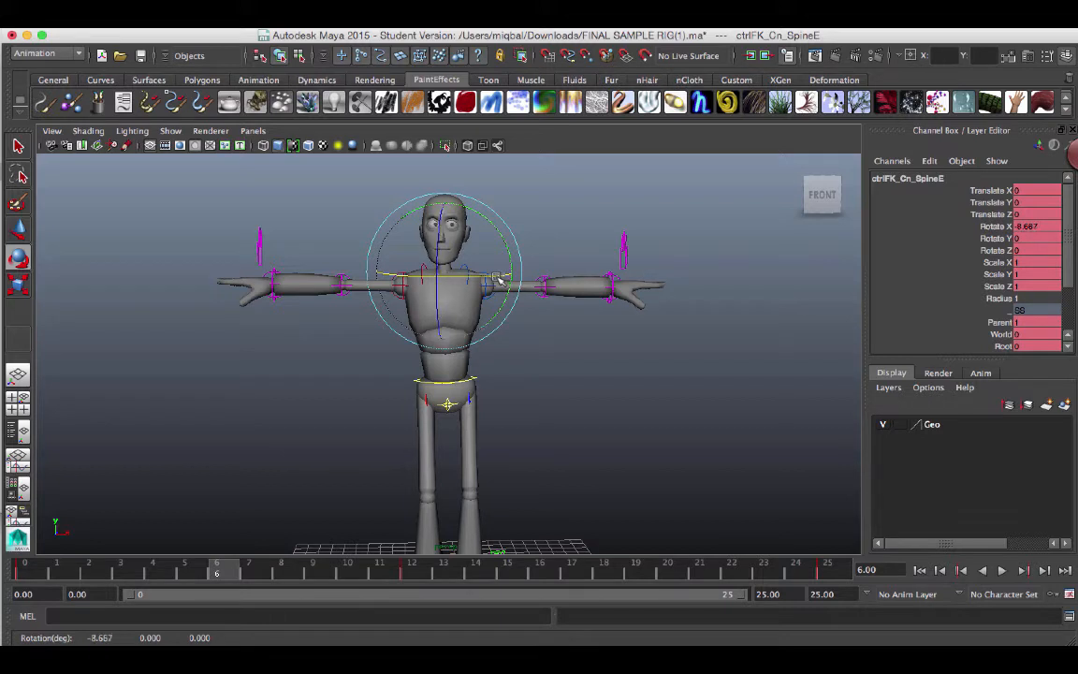
pyautogui.moveTo(501, 279); pyautogui.dragTo(509, 278)
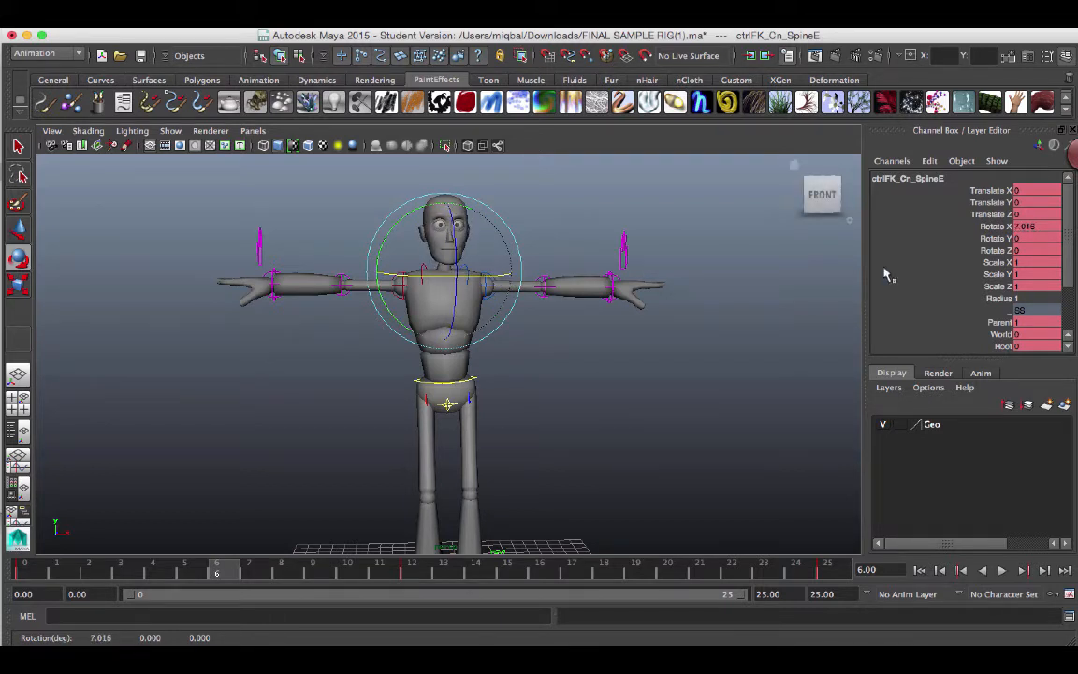
pyautogui.click(1044, 225)
pyautogui.write('0')
pyautogui.press('Return')
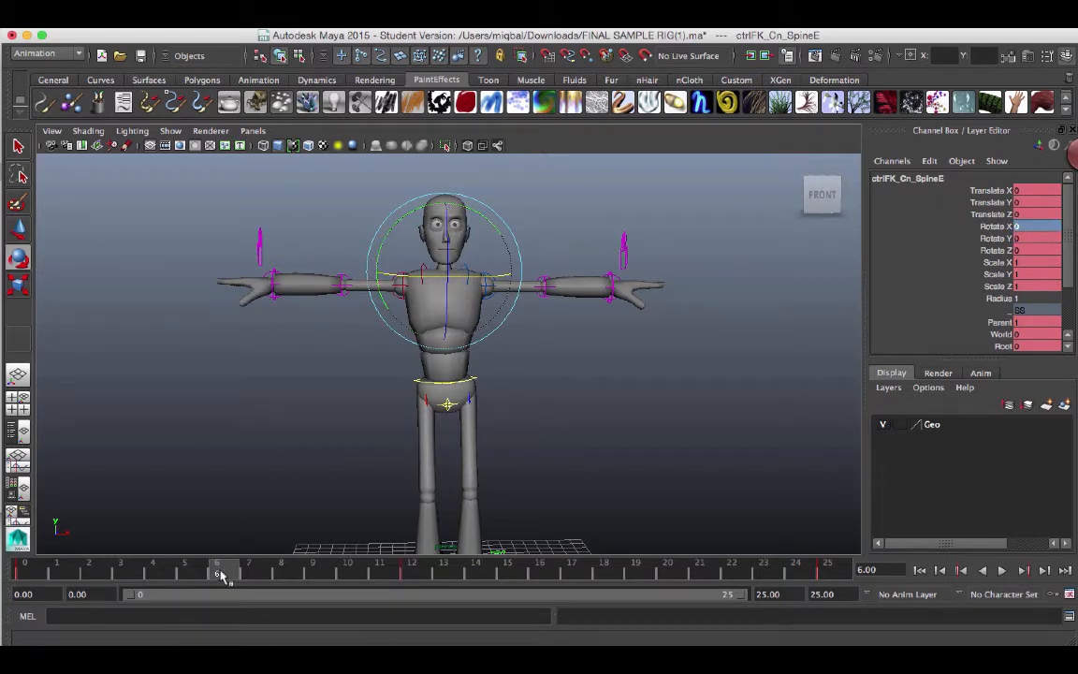
# Scrub between frames 0 and 6, try Rotate X values of 3 and -3 on the SpineE control at frame 6, and undo each
pyautogui.hotkey('alt', 'v')
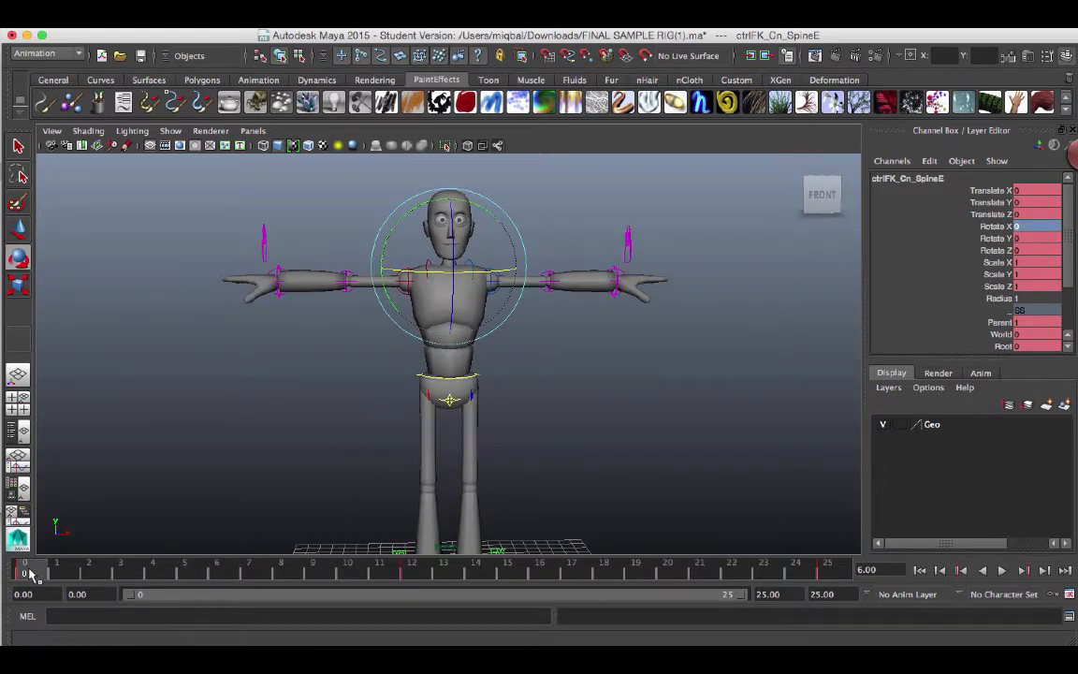
pyautogui.hotkey('alt', 'v')
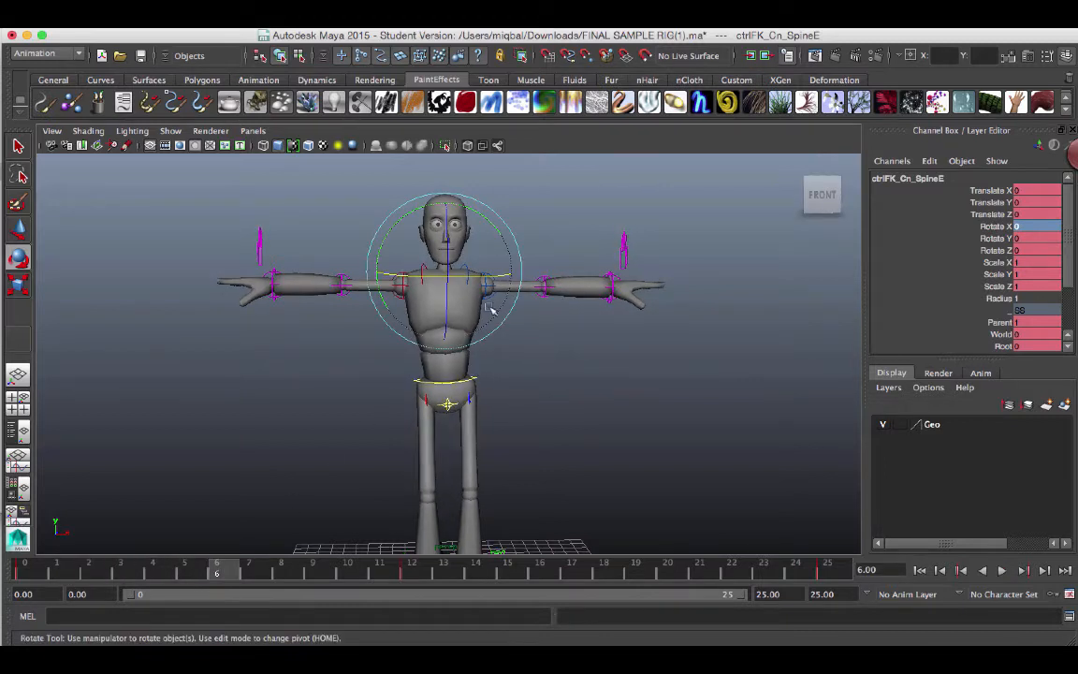
pyautogui.press('3')
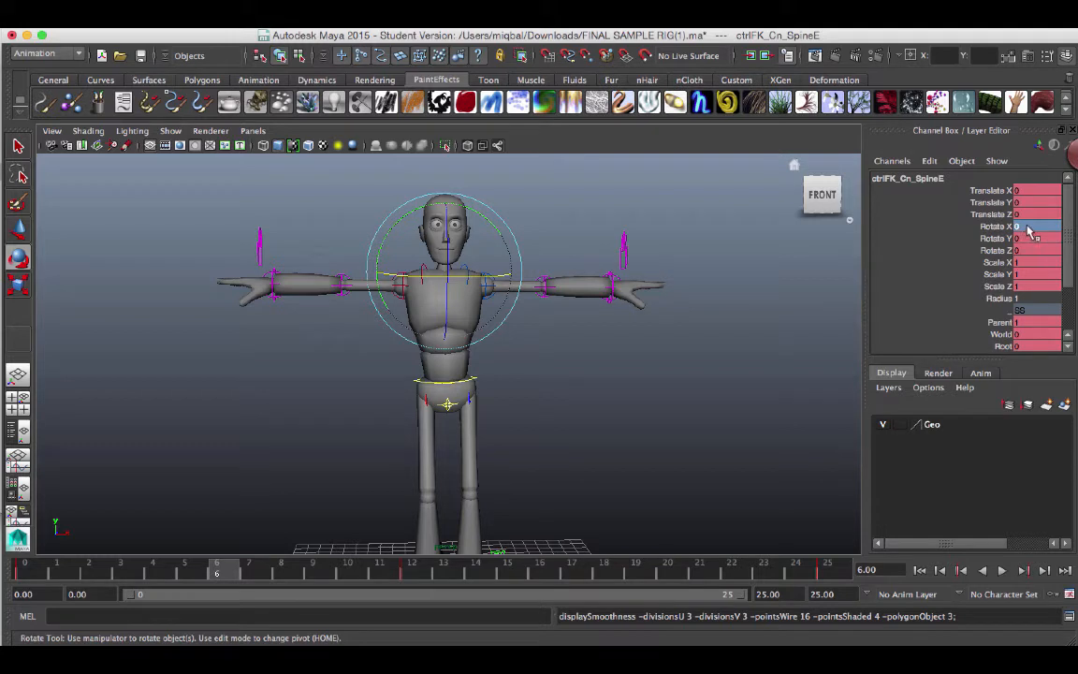
pyautogui.write('3')
pyautogui.press('Return')
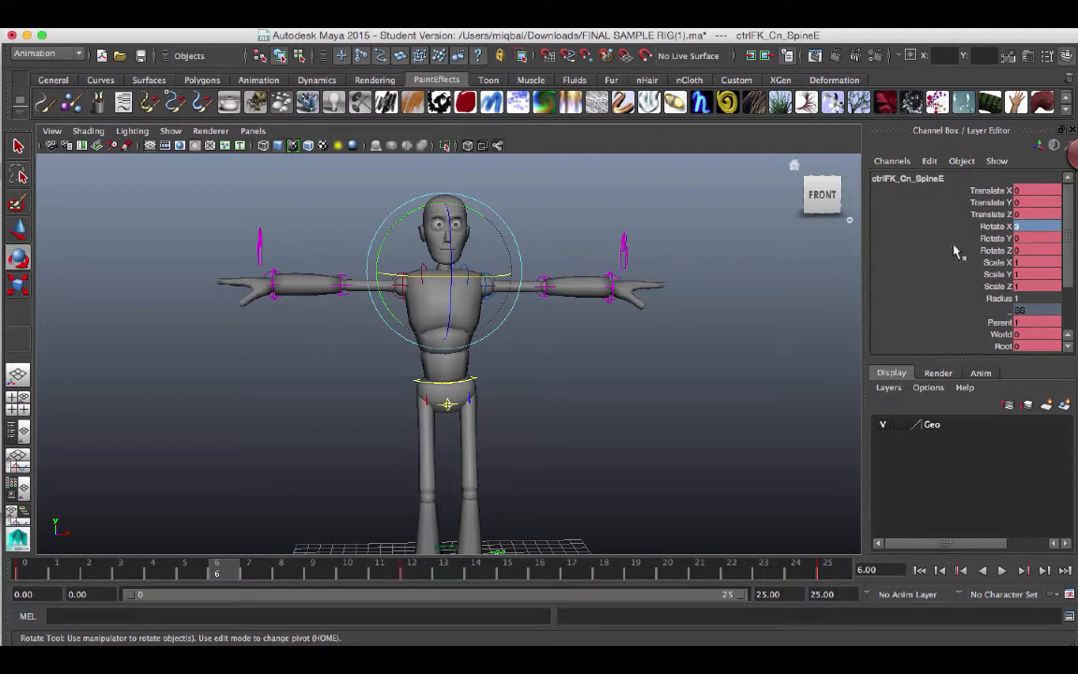
pyautogui.hotkey('ctrl', 'z')
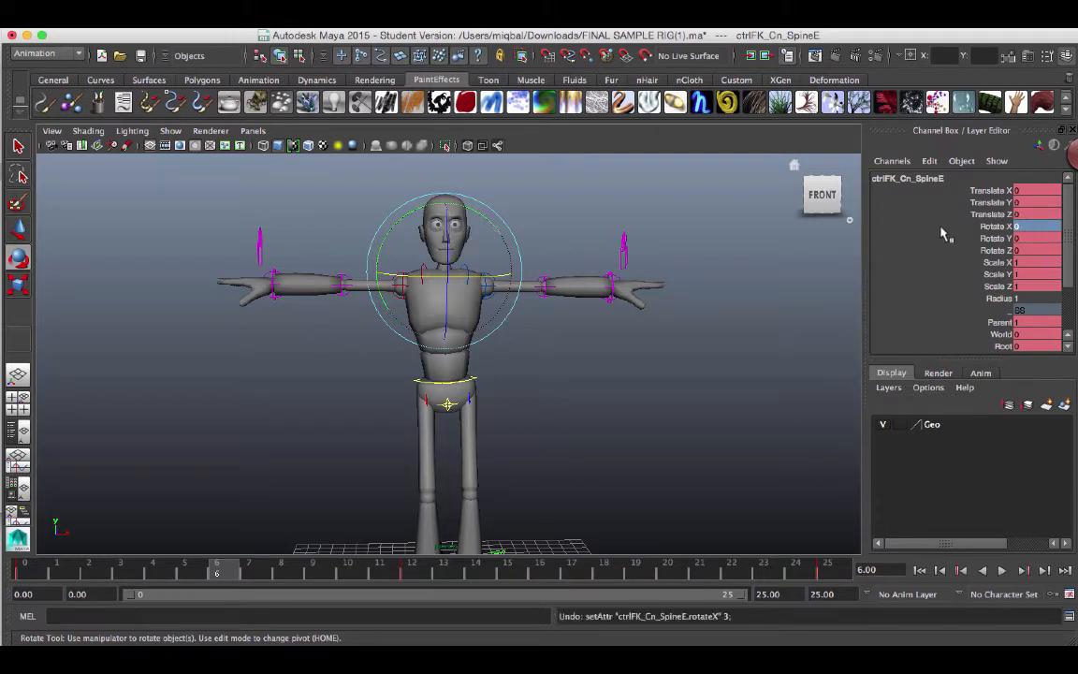
pyautogui.click(1039, 225)
pyautogui.write('-3')
pyautogui.press('Return')
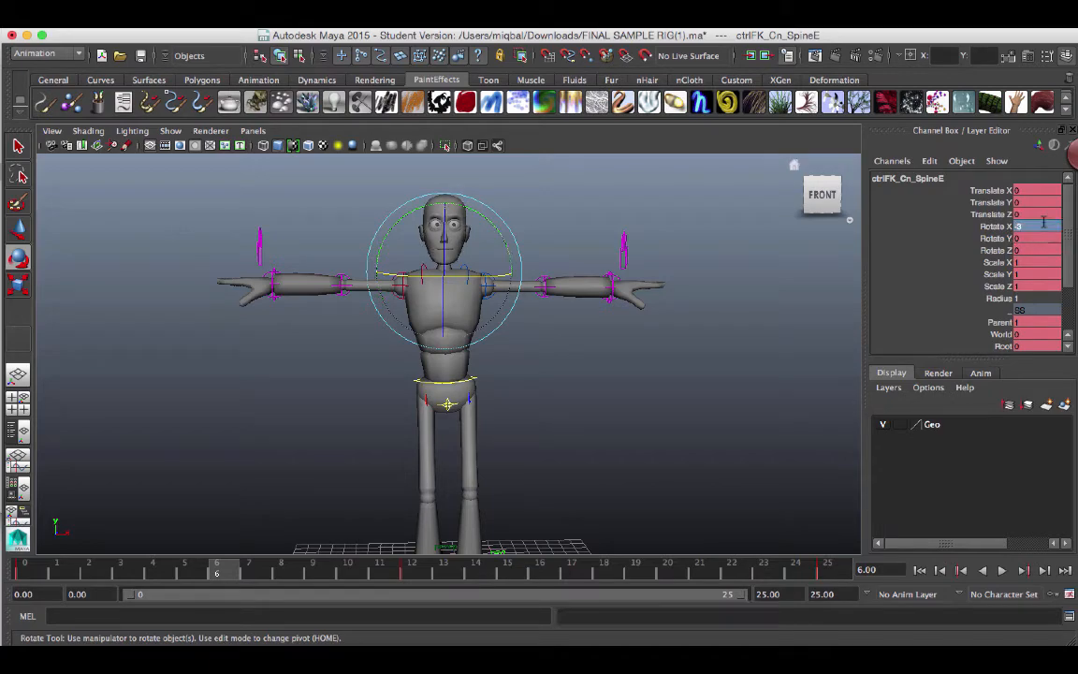
pyautogui.hotkey('ctrl', 'z')
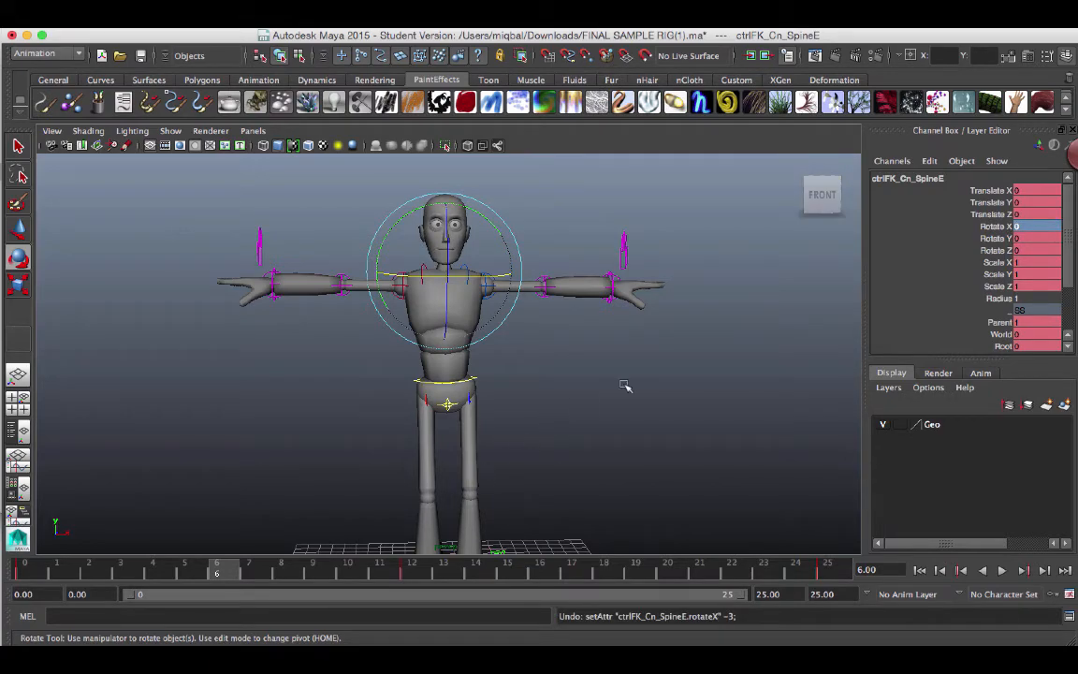
# Try a freehand rotation of an upper spine control at frame 6 and undo it
pyautogui.keyDown('alt'); pyautogui.moveTo(625, 385); pyautogui.dragTo(475, 378); pyautogui.keyUp('alt')
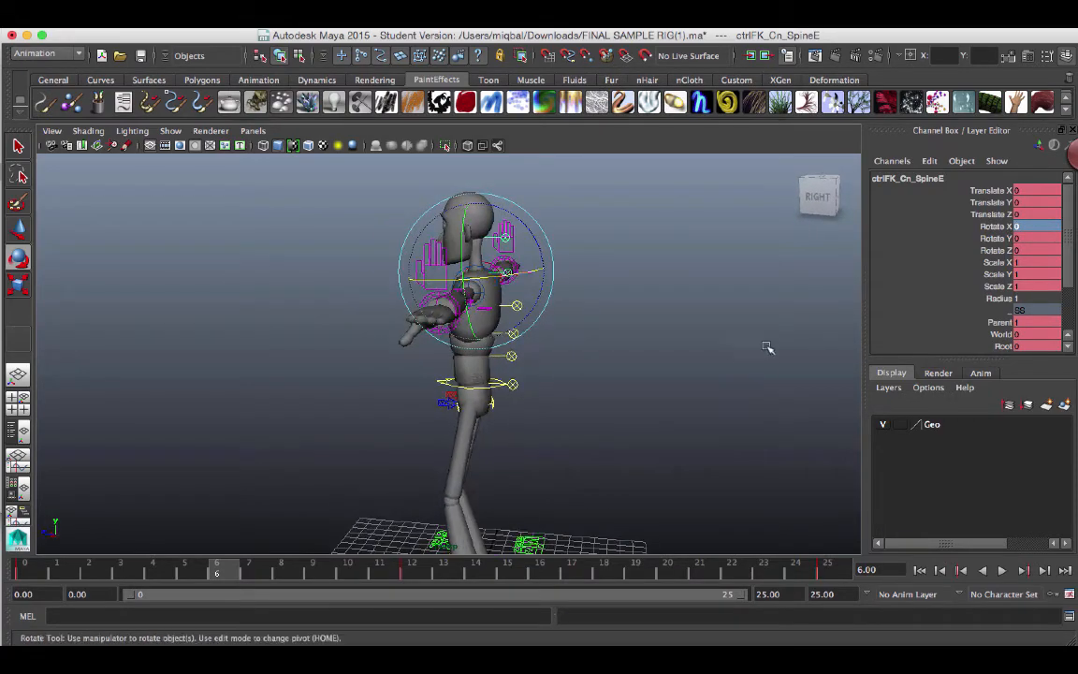
pyautogui.click(704, 342)
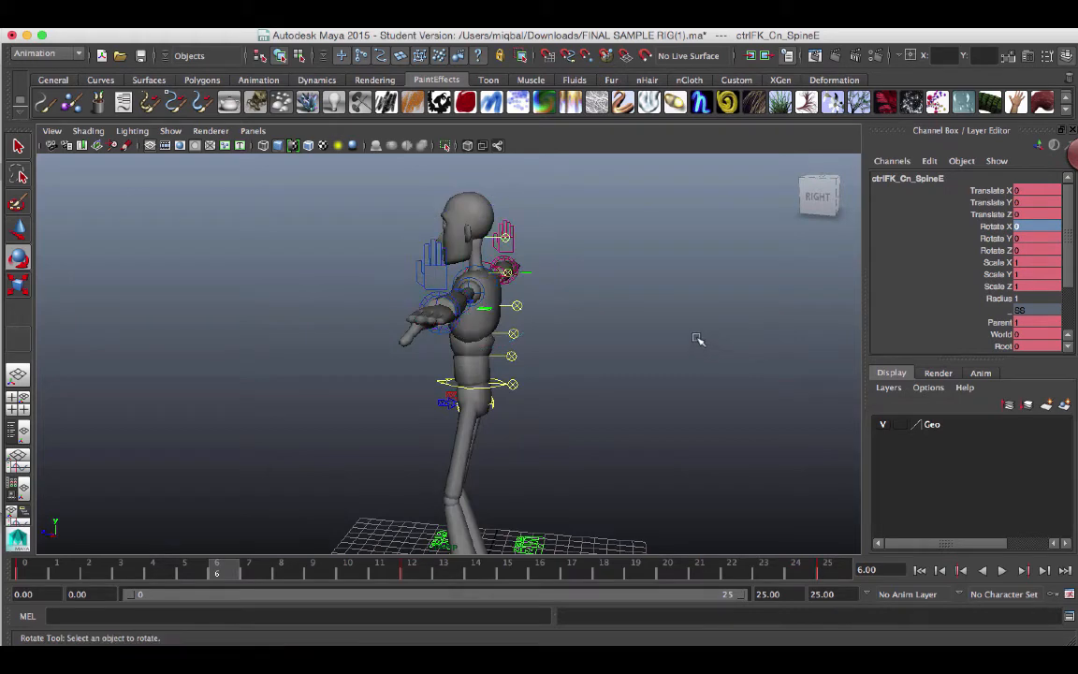
pyautogui.moveTo(563, 321)
pyautogui.keyDown('alt'); pyautogui.mouseDown()
pyautogui.moveTo(597, 320)
pyautogui.moveTo(582, 320)
pyautogui.mouseUp(); pyautogui.keyUp('alt')
pyautogui.click(516, 284)
pyautogui.keyDown('alt'); pyautogui.moveTo(516, 283); pyautogui.dragTo(743, 344); pyautogui.keyUp('alt')
pyautogui.moveTo(506, 277)
pyautogui.mouseDown()
pyautogui.moveTo(487, 281)
pyautogui.moveTo(511, 291)
pyautogui.mouseUp()
pyautogui.hotkey('ctrl', 'z')
# Select the ctrlFK_Cn_SpineD control behind the chest and key its neutral pose at frames 0, 12 and 25
pyautogui.keyDown('alt'); pyautogui.moveTo(588, 332); pyautogui.dragTo(366, 362); pyautogui.keyUp('alt')
pyautogui.click(511, 316)
pyautogui.keyDown('alt'); pyautogui.moveTo(510, 316); pyautogui.dragTo(609, 340); pyautogui.keyUp('alt')
pyautogui.click(516, 309)
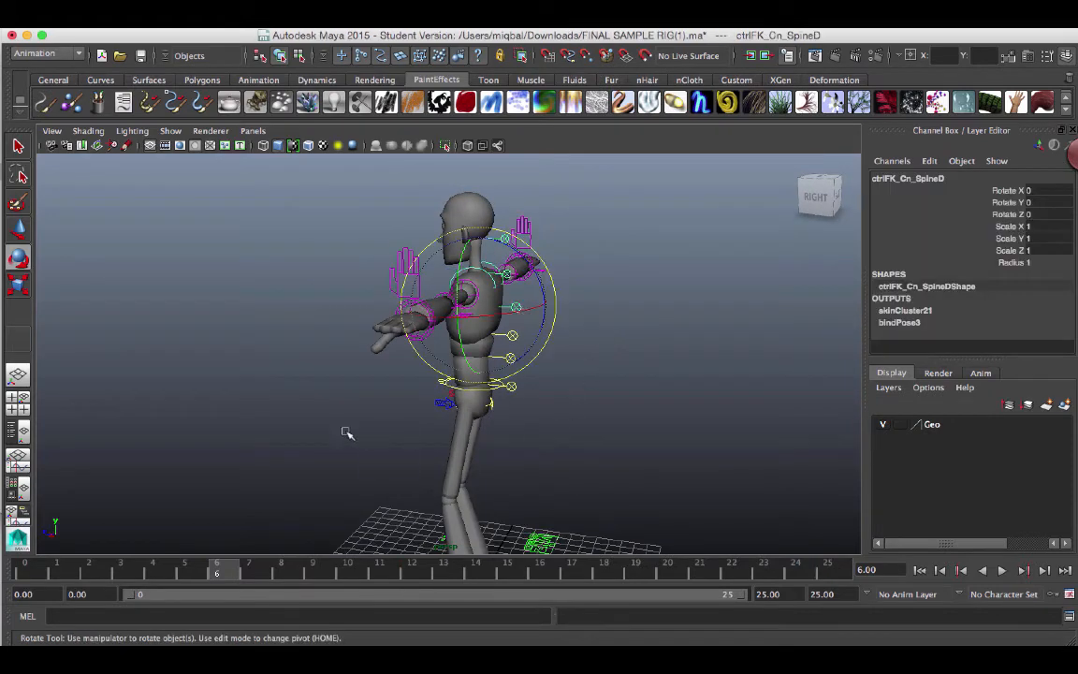
pyautogui.keyDown('alt'); pyautogui.moveTo(349, 434); pyautogui.dragTo(530, 410); pyautogui.keyUp('alt')
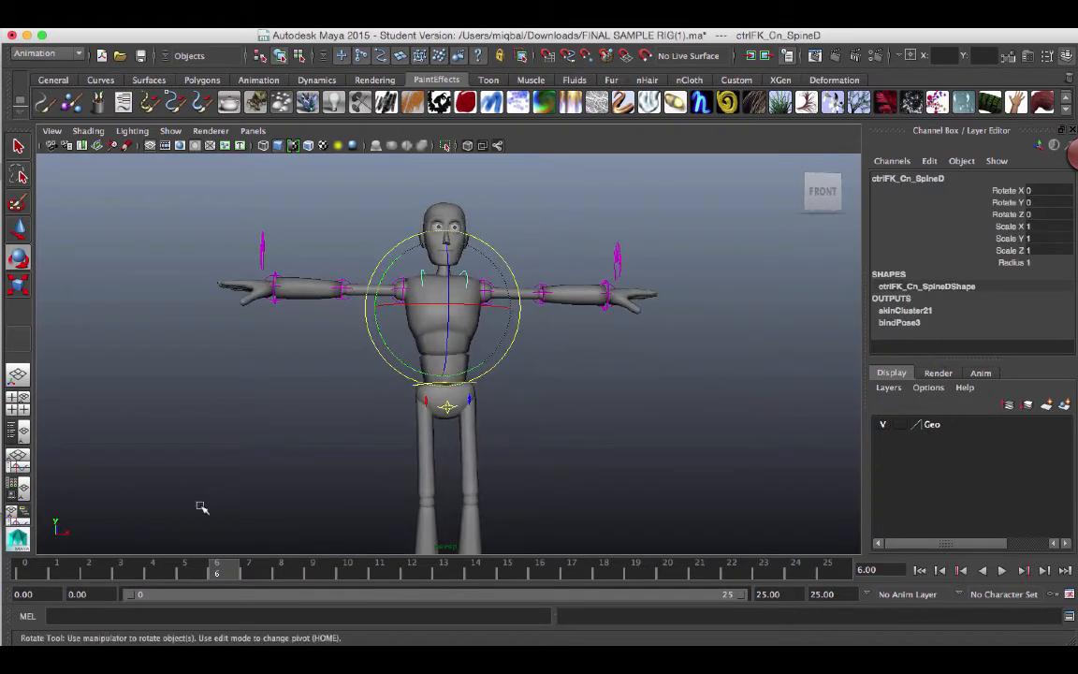
pyautogui.click(38, 569)
pyautogui.press('s')
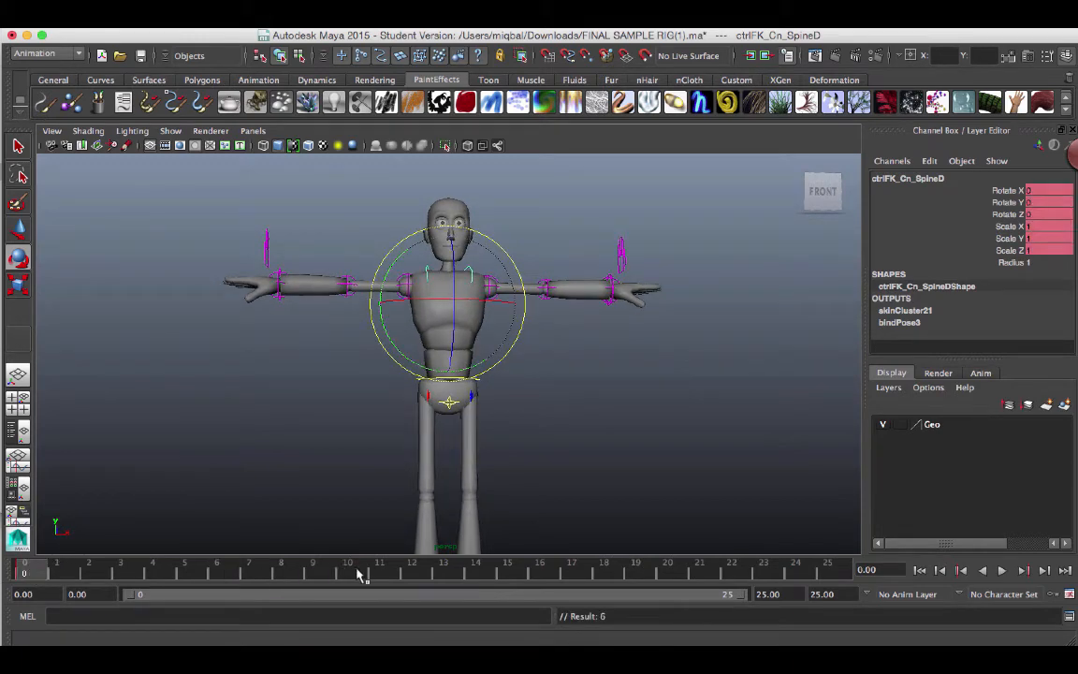
pyautogui.click(407, 571)
pyautogui.press('s')
pyautogui.click(828, 570)
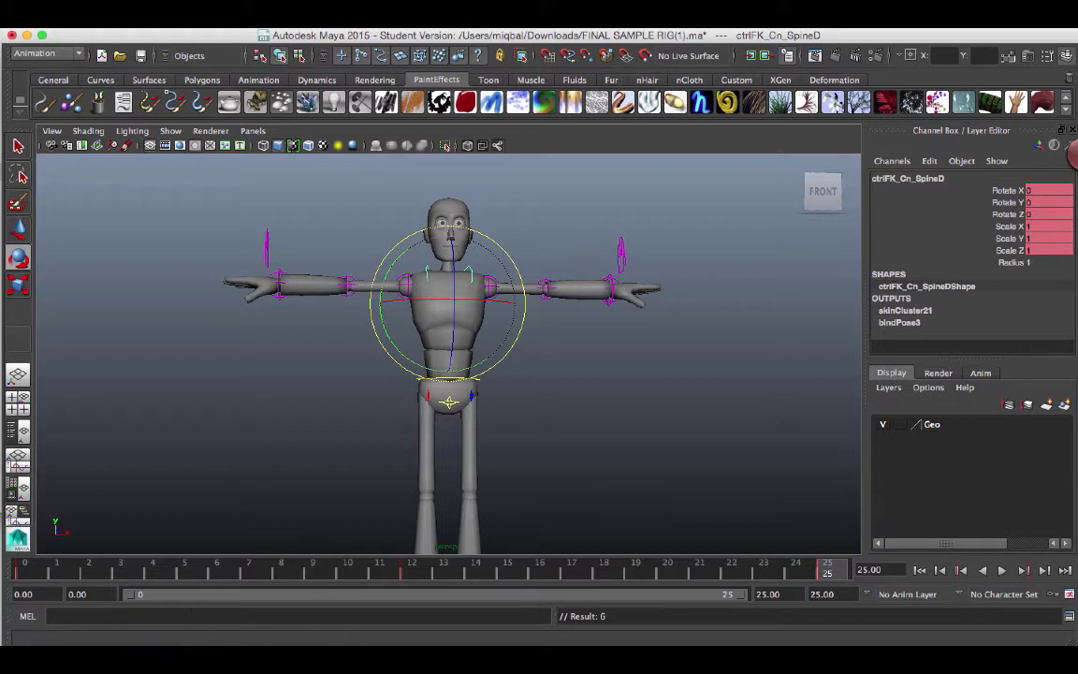
# At frame 6, twist the chest by setting the SpineD control's Rotate X to 3
pyautogui.click(218, 573)
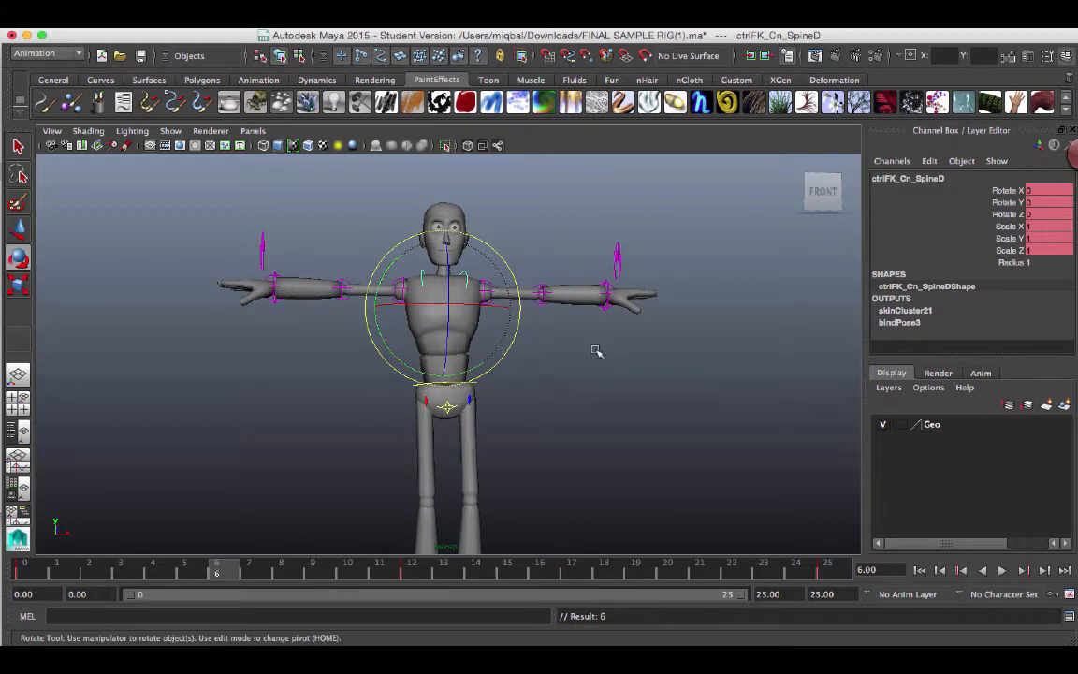
pyautogui.keyDown('alt'); pyautogui.moveTo(597, 351); pyautogui.dragTo(609, 397); pyautogui.keyUp('alt')
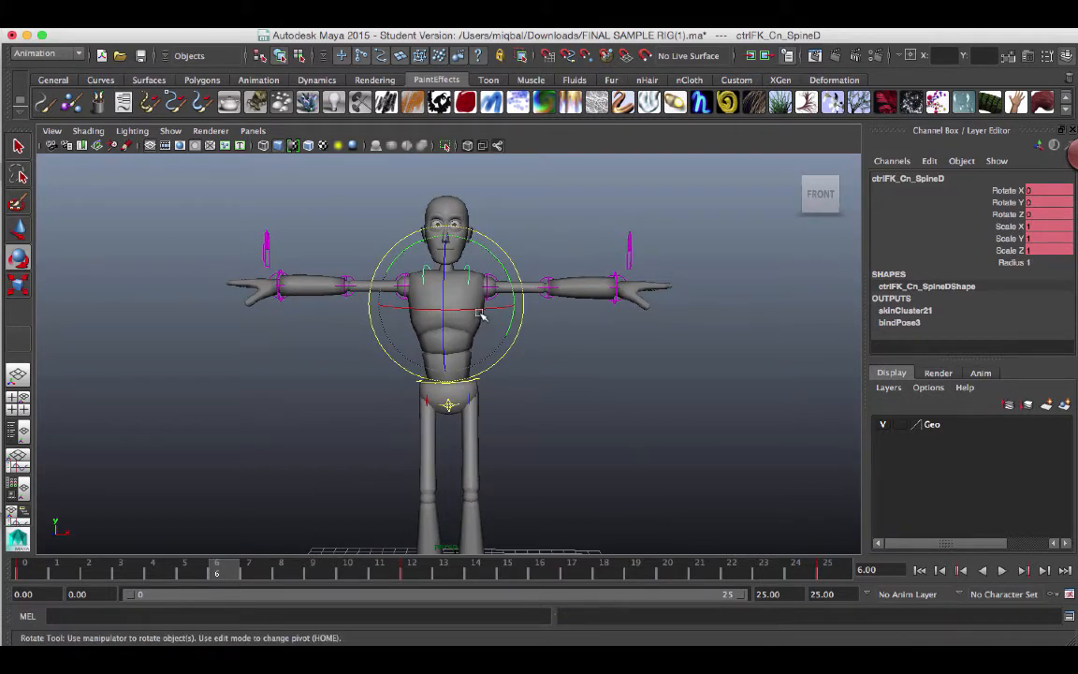
pyautogui.moveTo(481, 314)
pyautogui.mouseDown()
pyautogui.moveTo(493, 309)
pyautogui.moveTo(484, 316)
pyautogui.mouseUp()
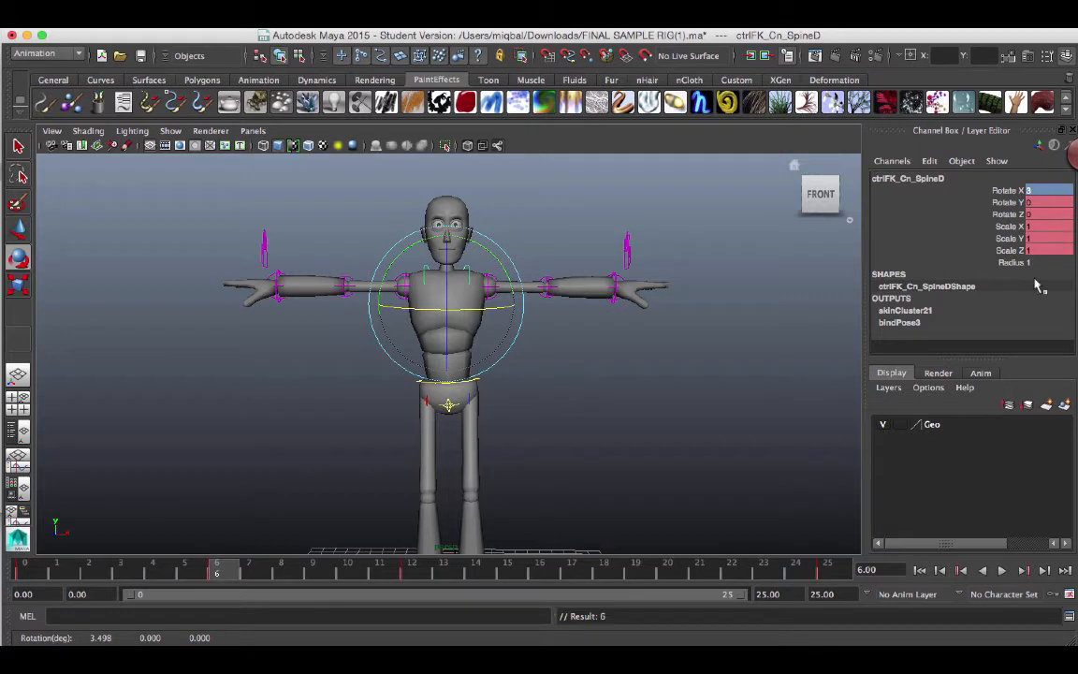
# At frame 18, set the SpineD control's Rotate X to -3, and play back the loop to check the chest twist
pyautogui.hotkey('alt', 'v')
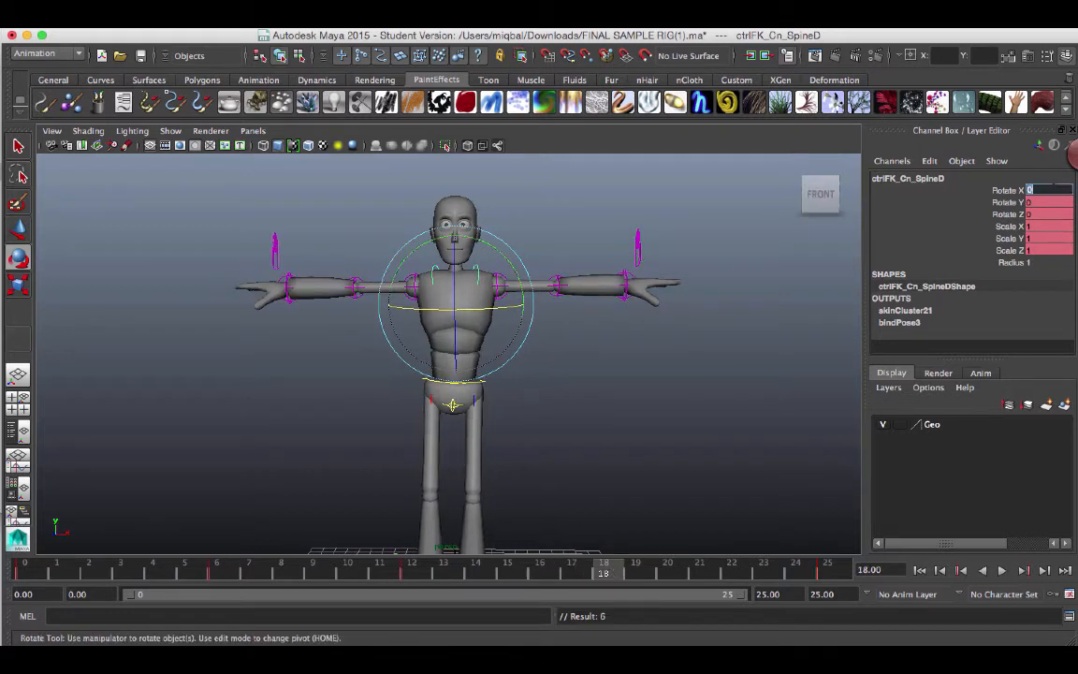
pyautogui.press('Return')
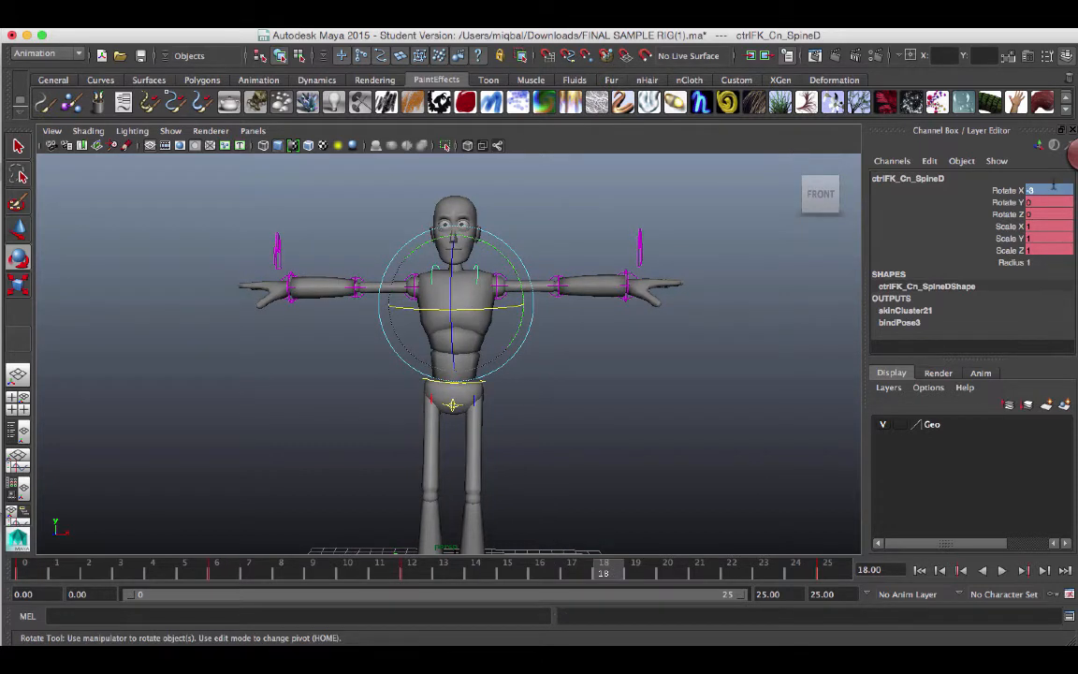
pyautogui.click(1002, 570)
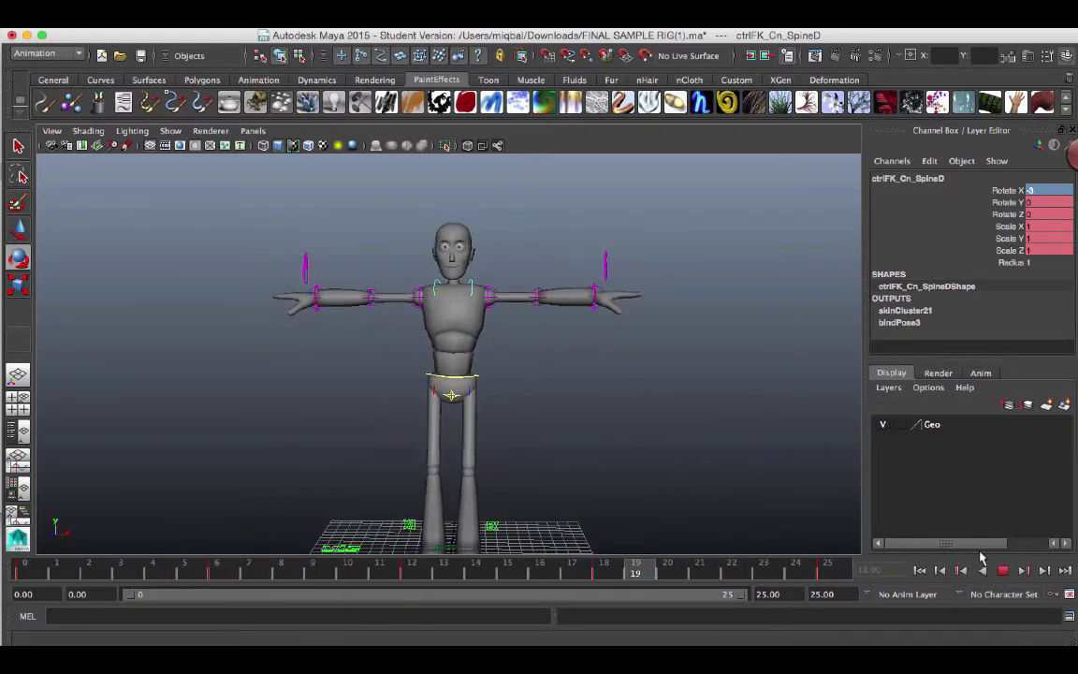
pyautogui.click(1003, 570)
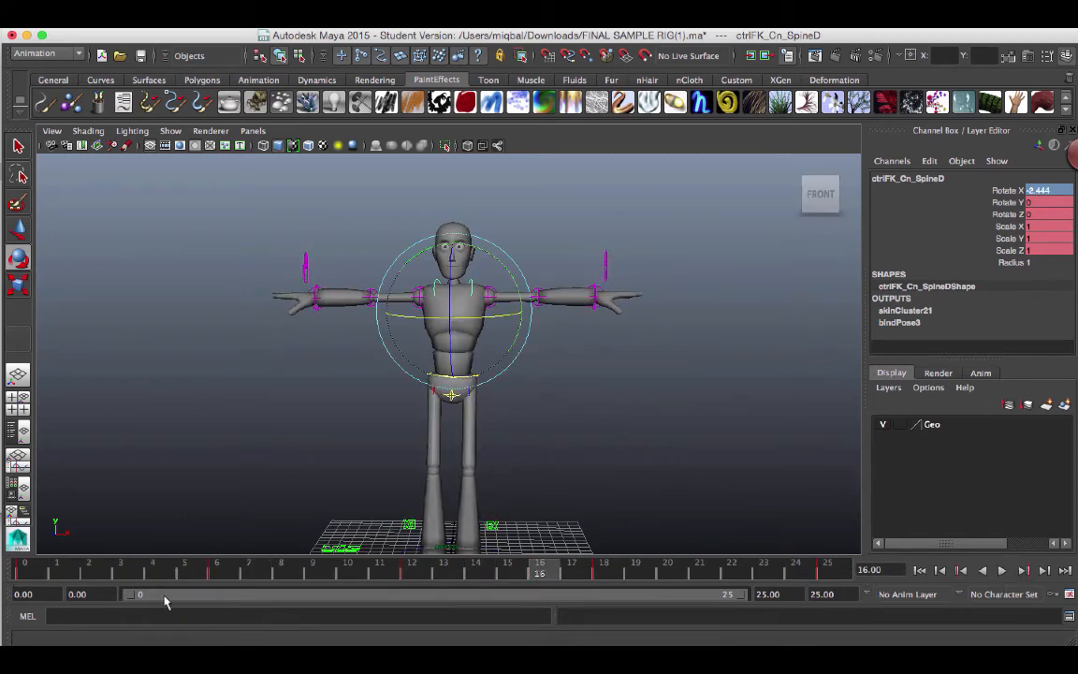
# Reverse the chest twist by setting the SpineD control's Rotate X to -3 at frame 6 and 3 at frame 18
pyautogui.moveTo(17, 577); pyautogui.dragTo(222, 573)
pyautogui.press('e')
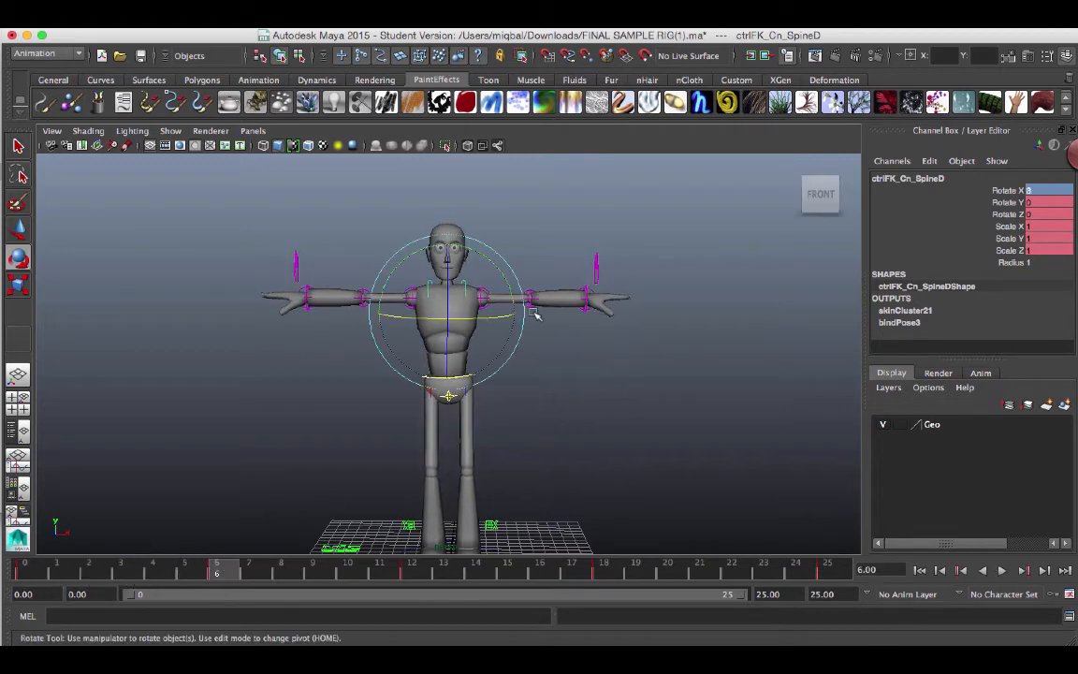
pyautogui.moveTo(498, 318); pyautogui.dragTo(490, 318)
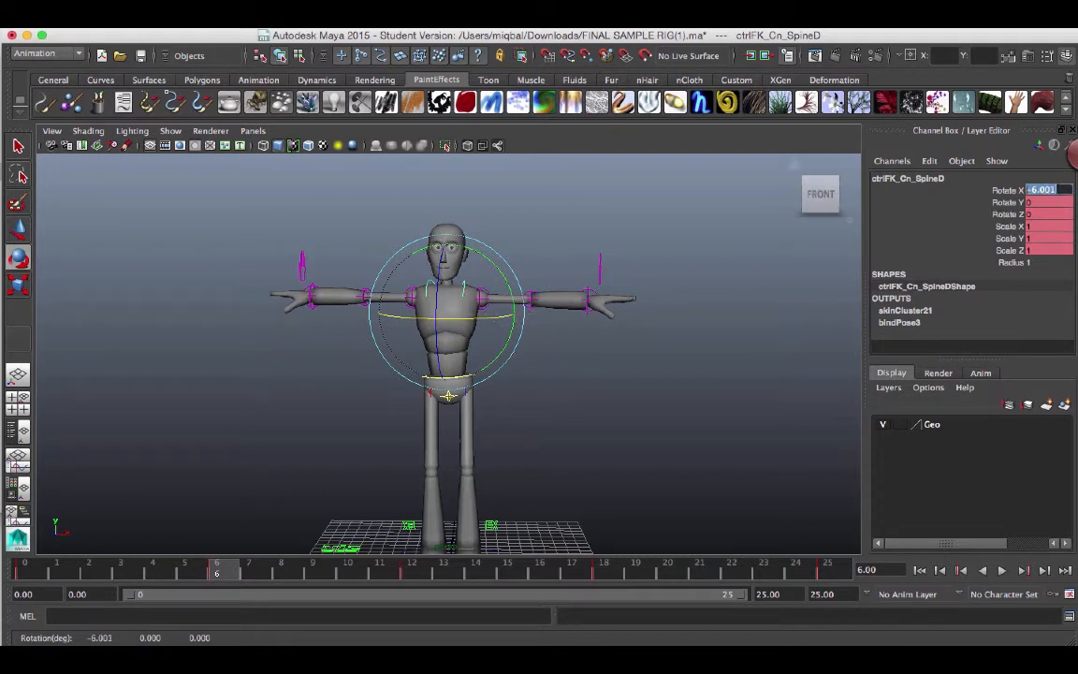
pyautogui.press('Return')
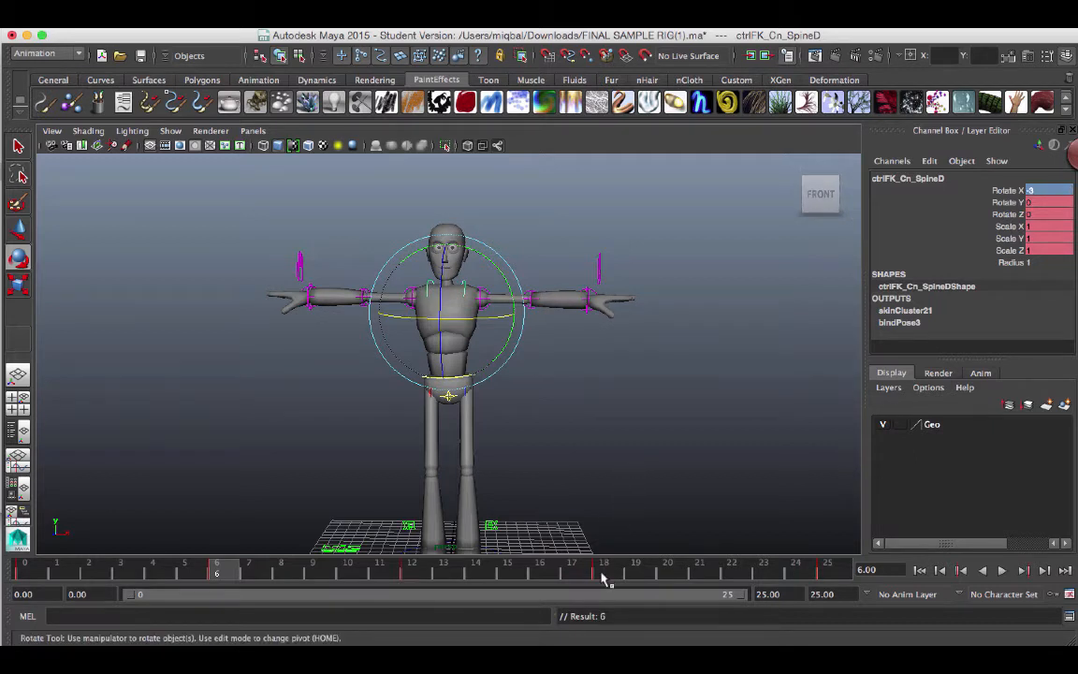
pyautogui.click(601, 572)
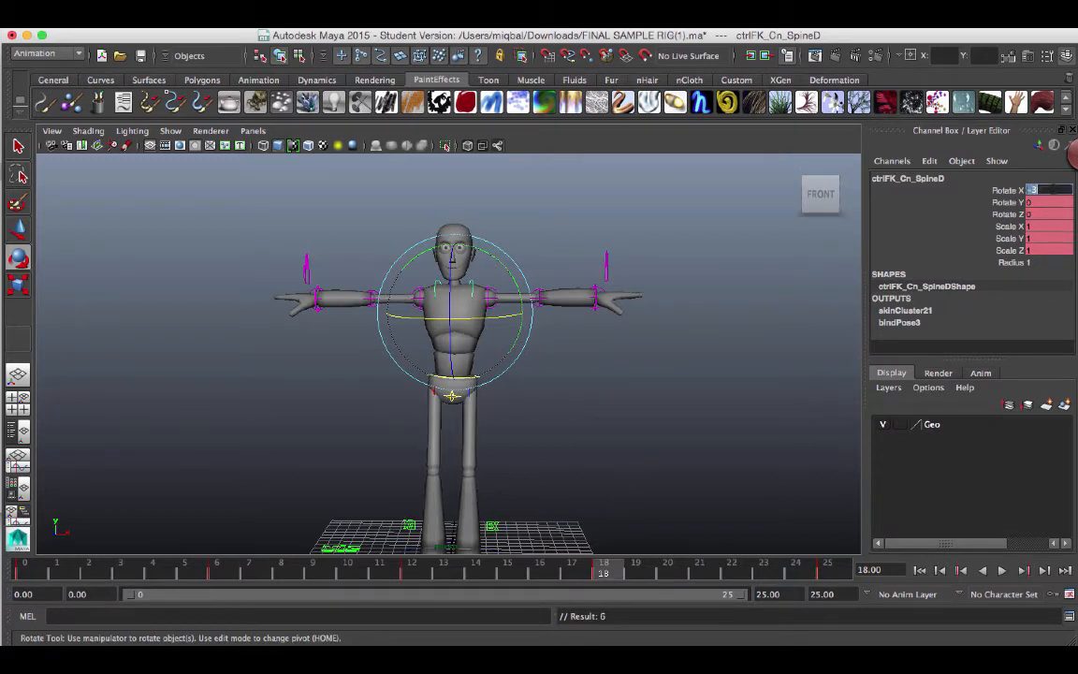
pyautogui.press('Return')
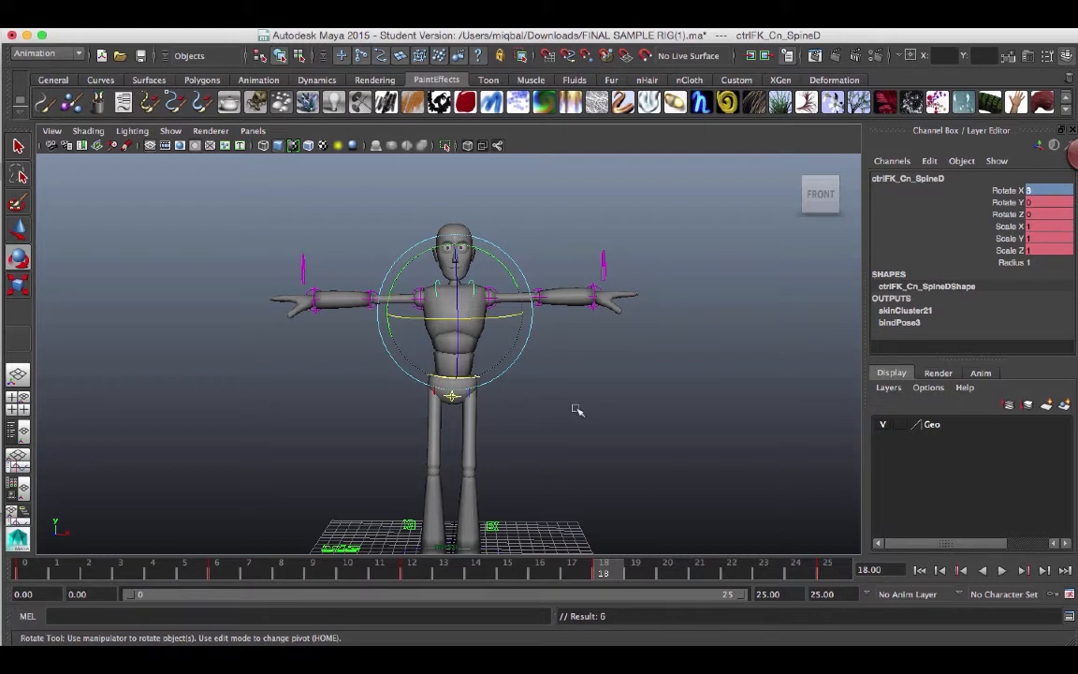
# Play back and scrub the loop, checking the reversed chest twist from the front and the side
pyautogui.click(218, 570)
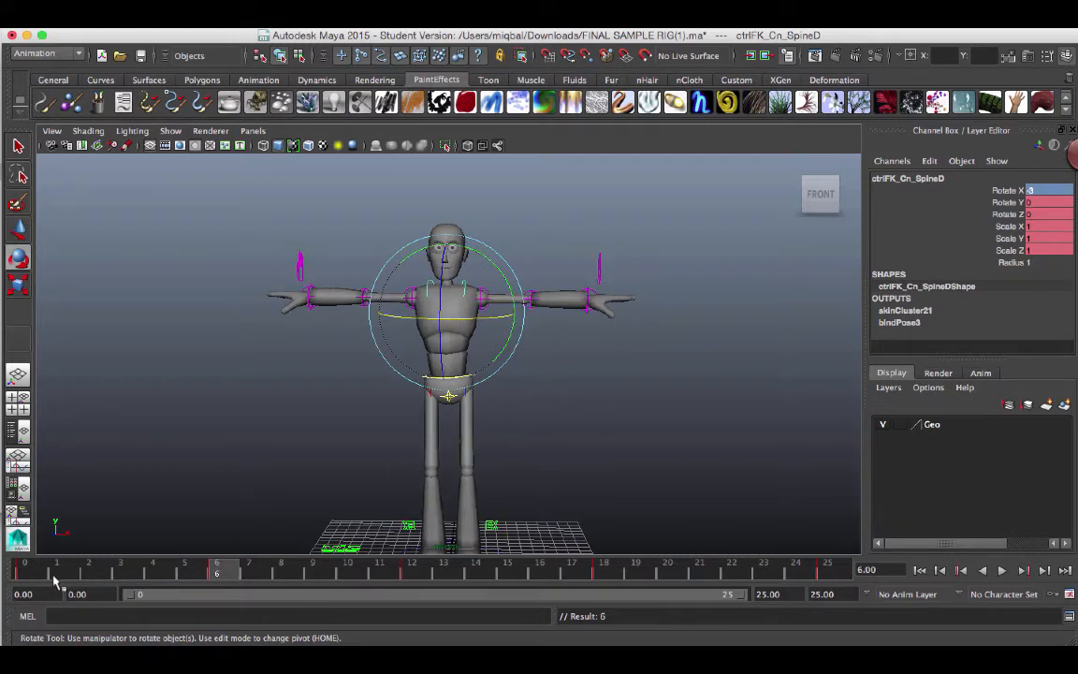
pyautogui.click(1002, 570)
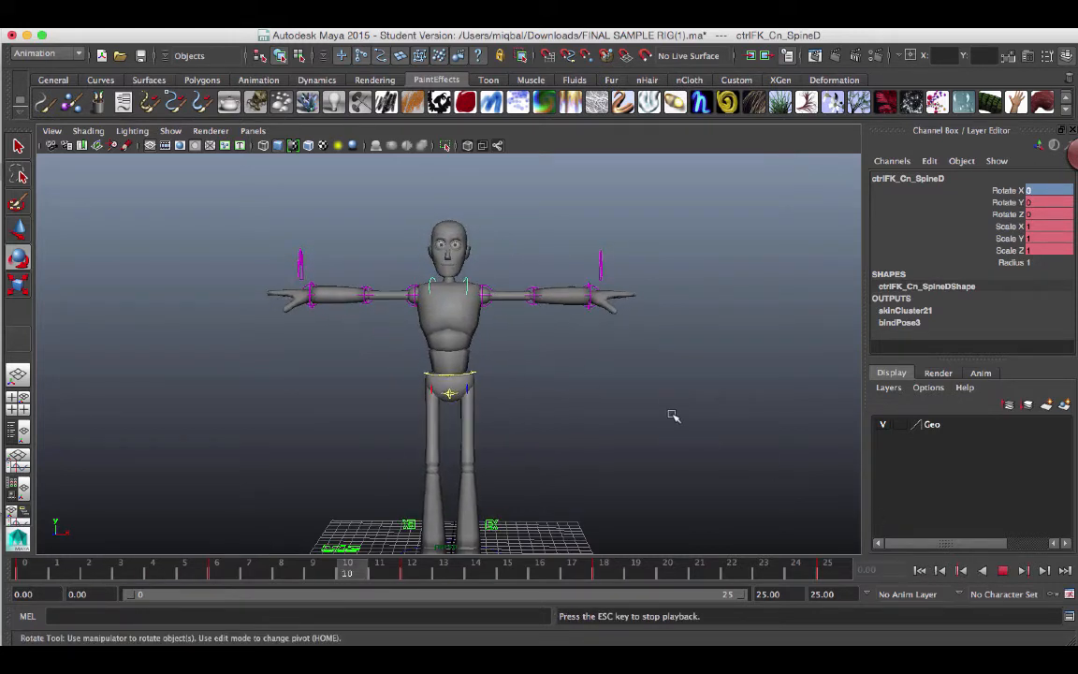
pyautogui.click(1004, 571)
pyautogui.moveTo(640, 414)
pyautogui.keyDown('alt'); pyautogui.mouseDown()
pyautogui.moveTo(636, 397)
pyautogui.moveTo(594, 393)
pyautogui.mouseUp(); pyautogui.keyUp('alt')
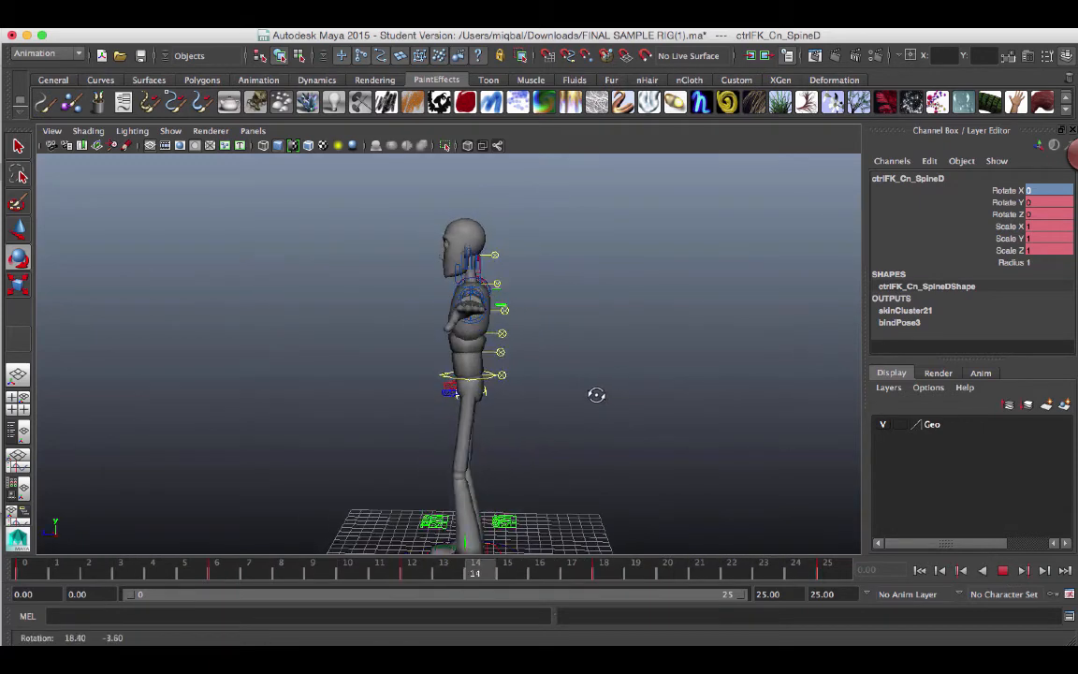
pyautogui.click(1002, 570)
pyautogui.click(202, 501)
pyautogui.keyDown('alt'); pyautogui.moveTo(203, 500); pyautogui.dragTo(404, 496); pyautogui.keyUp('alt')
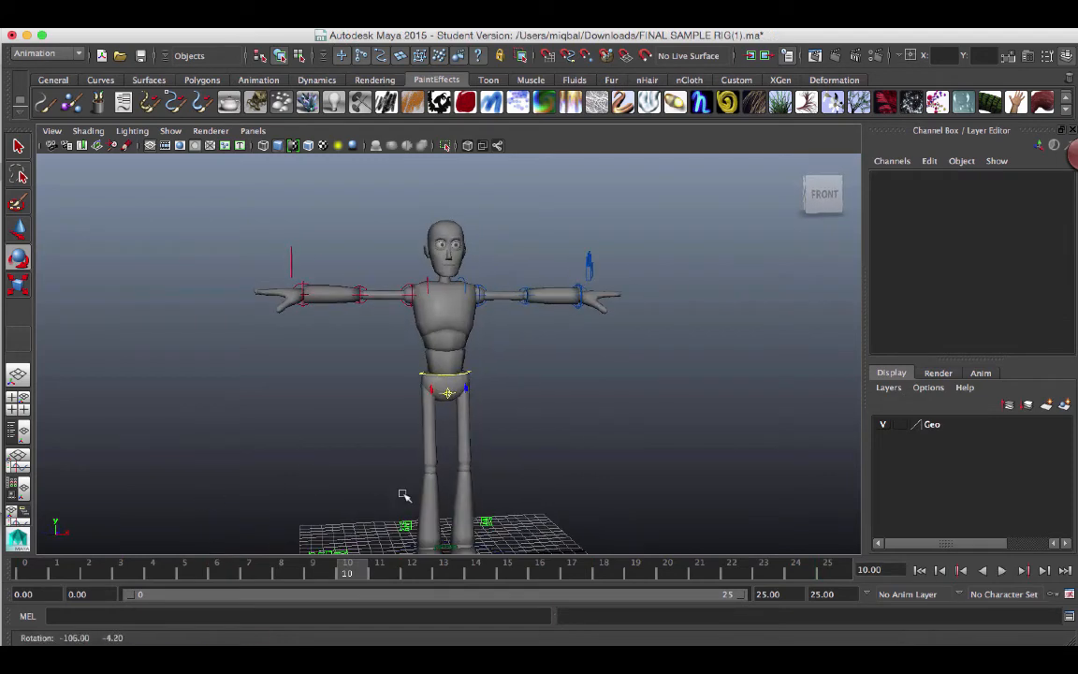
pyautogui.click(29, 578)
pyautogui.moveTo(45, 573); pyautogui.dragTo(349, 573)
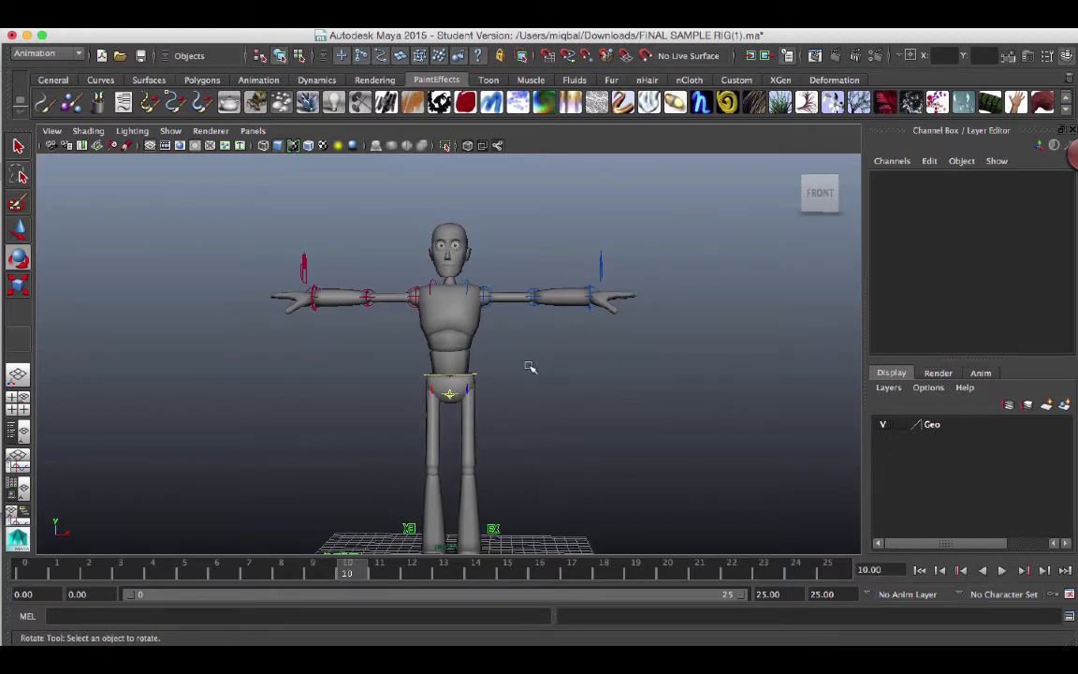
# Set the SpineD control's Rotate X to -4 at frame 6 and 4 at frame 18, and play back the loop
pyautogui.keyDown('alt'); pyautogui.moveTo(529, 367); pyautogui.dragTo(379, 393); pyautogui.keyUp('alt')
pyautogui.keyDown('alt'); pyautogui.moveTo(575, 322); pyautogui.dragTo(645, 367, button='right'); pyautogui.keyUp('alt')
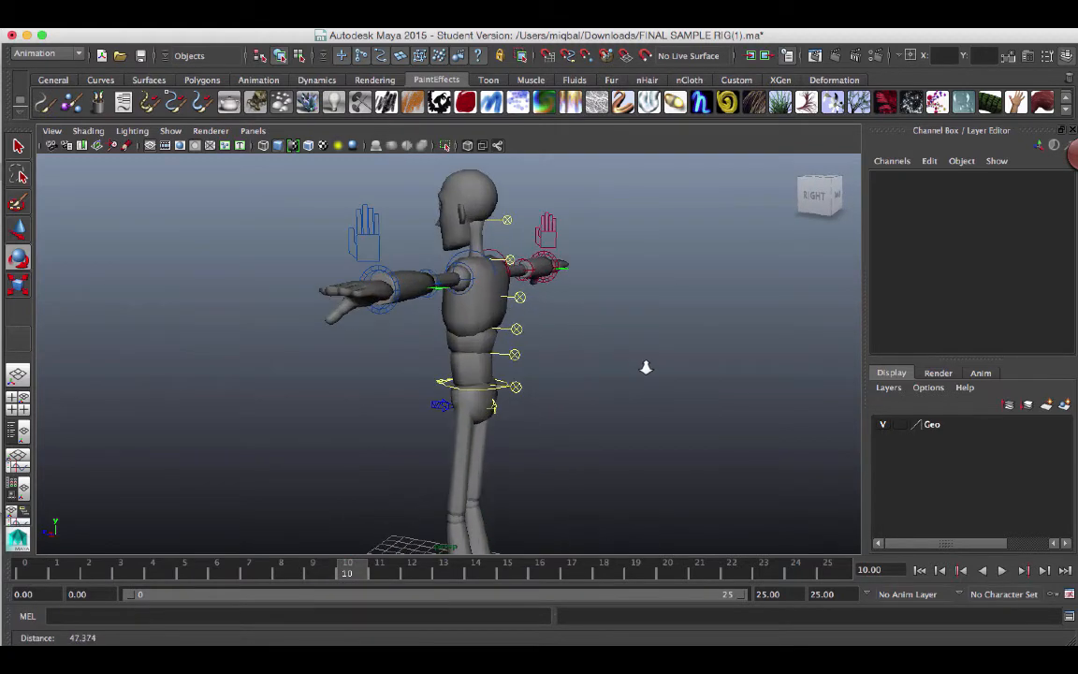
pyautogui.click(506, 354)
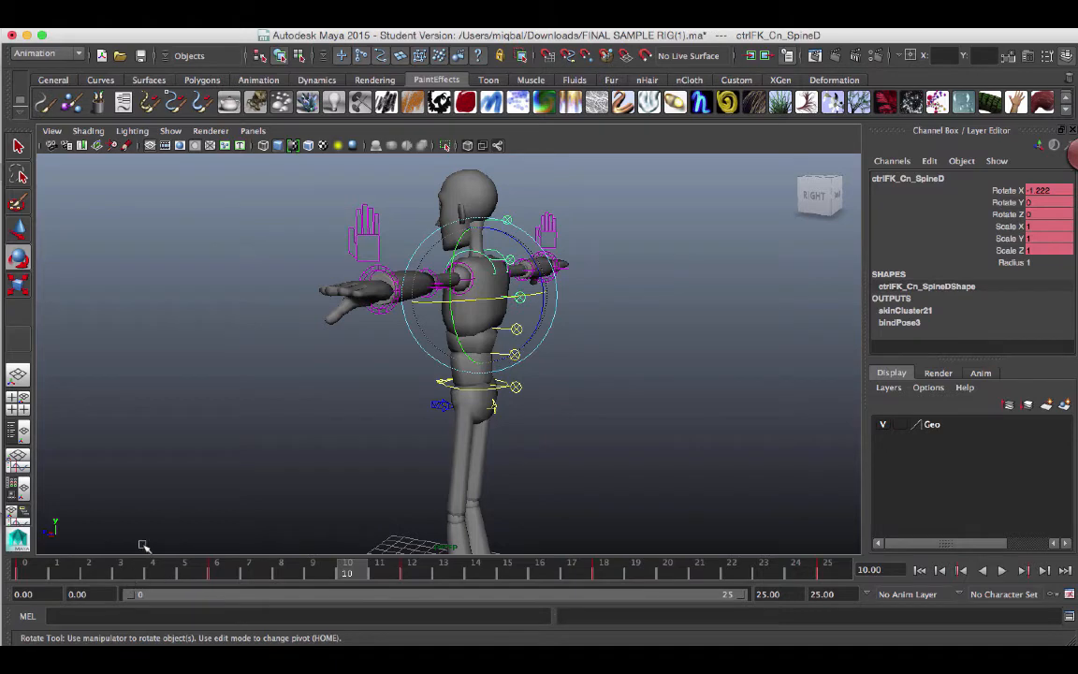
pyautogui.keyDown('alt'); pyautogui.moveTo(144, 546); pyautogui.dragTo(450, 465); pyautogui.keyUp('alt')
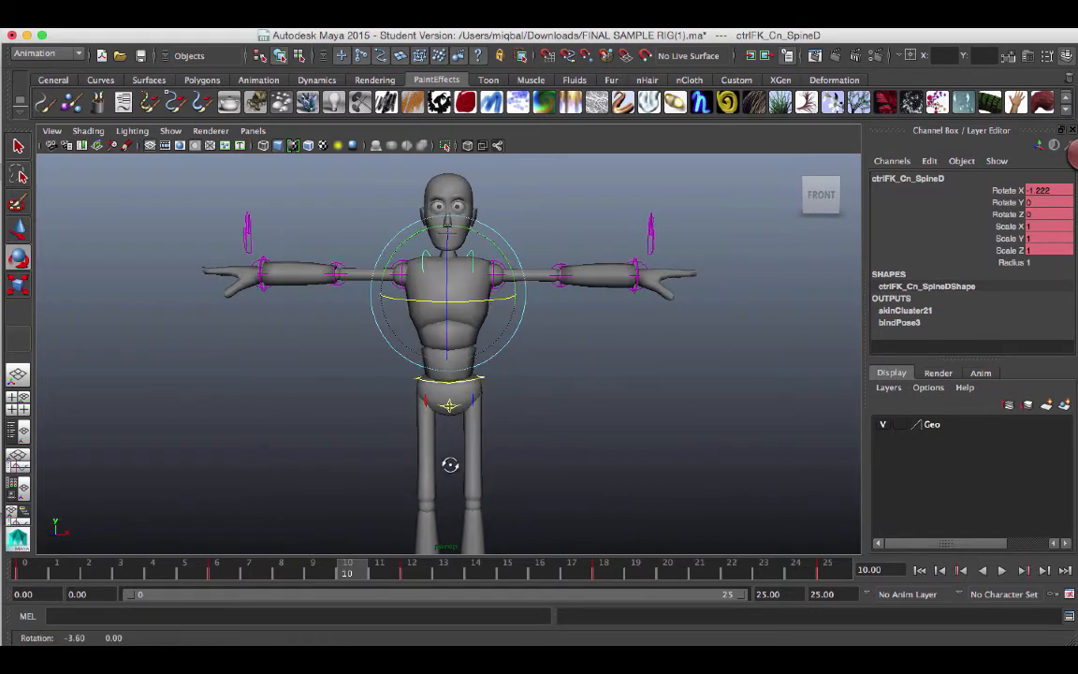
pyautogui.keyDown('alt'); pyautogui.moveTo(492, 447); pyautogui.dragTo(270, 498, button='right'); pyautogui.keyUp('alt')
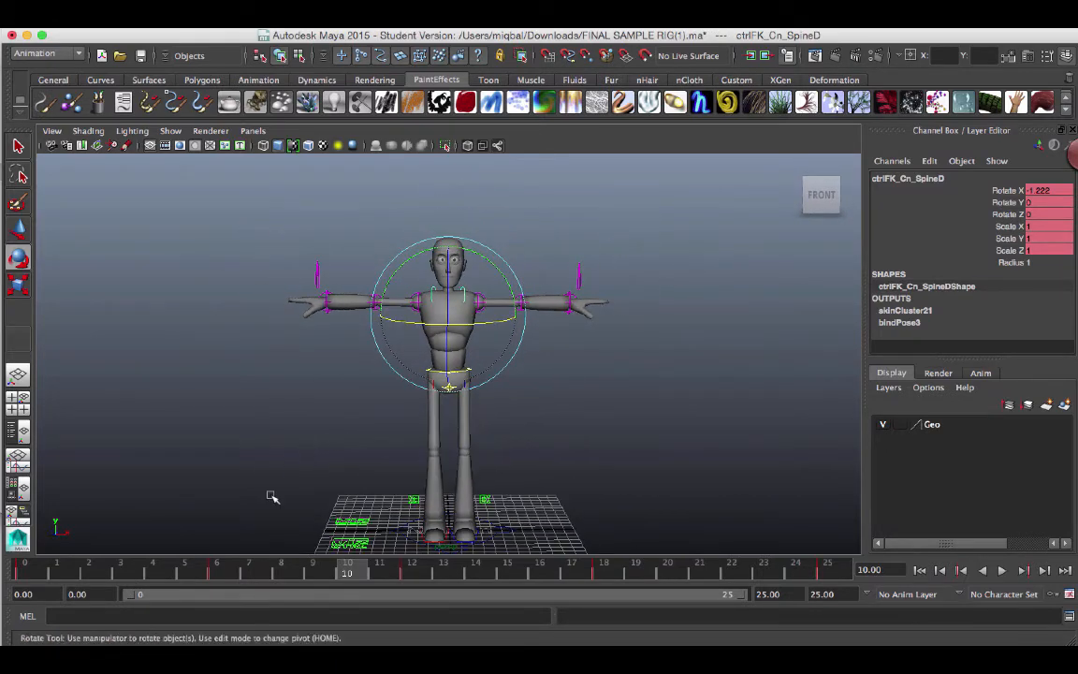
pyautogui.click(225, 573)
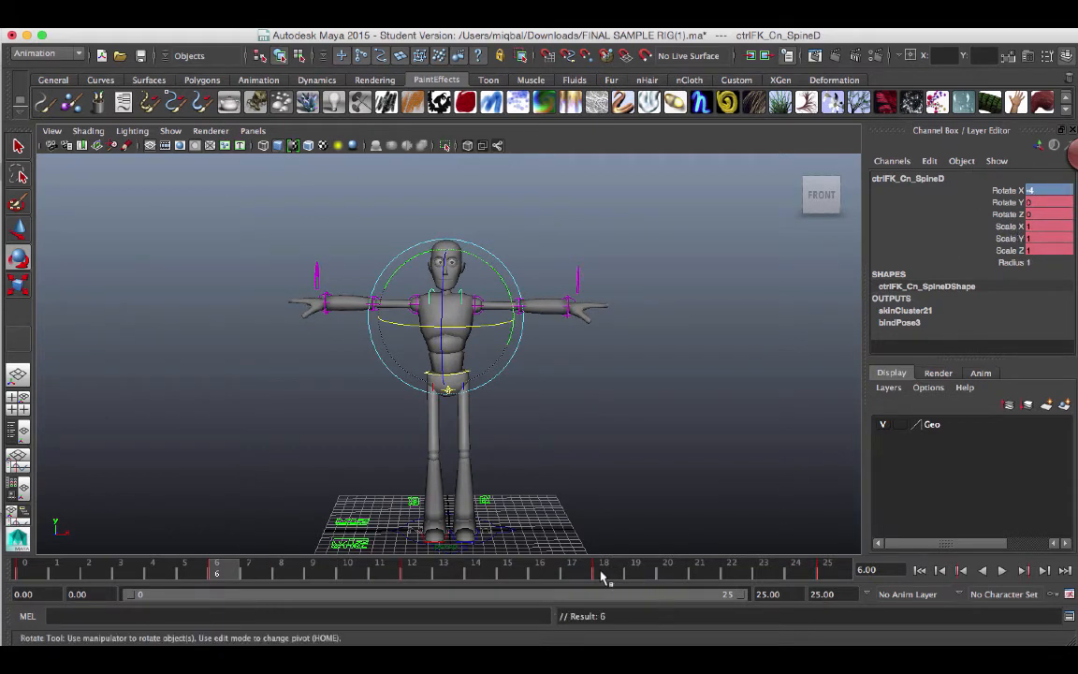
pyautogui.click(603, 574)
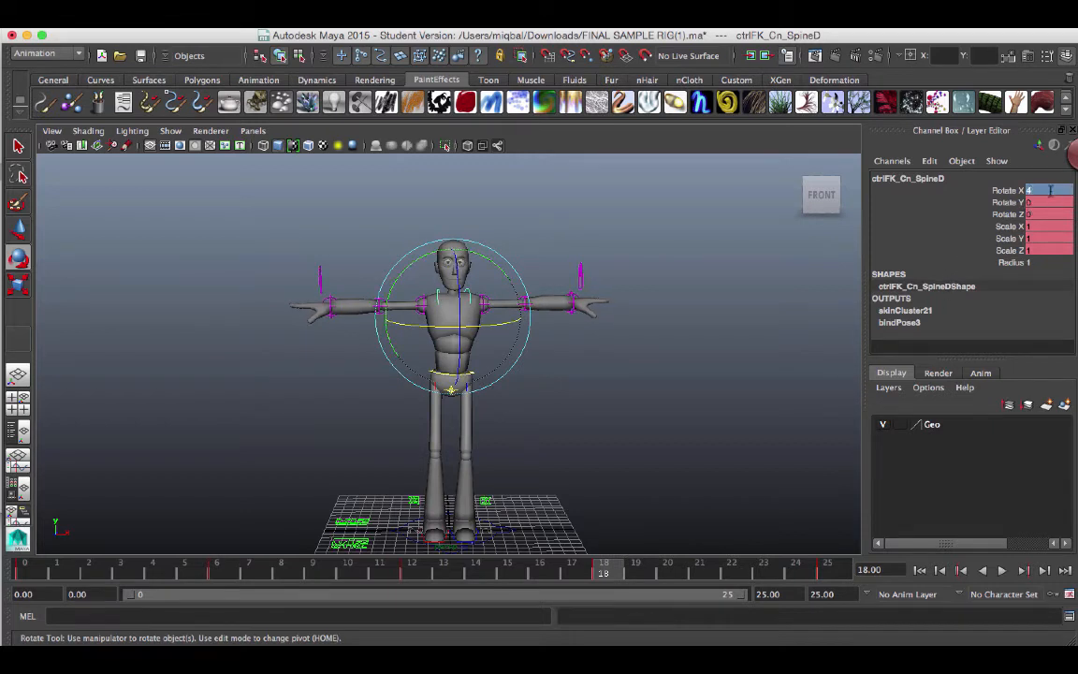
pyautogui.click(1002, 570)
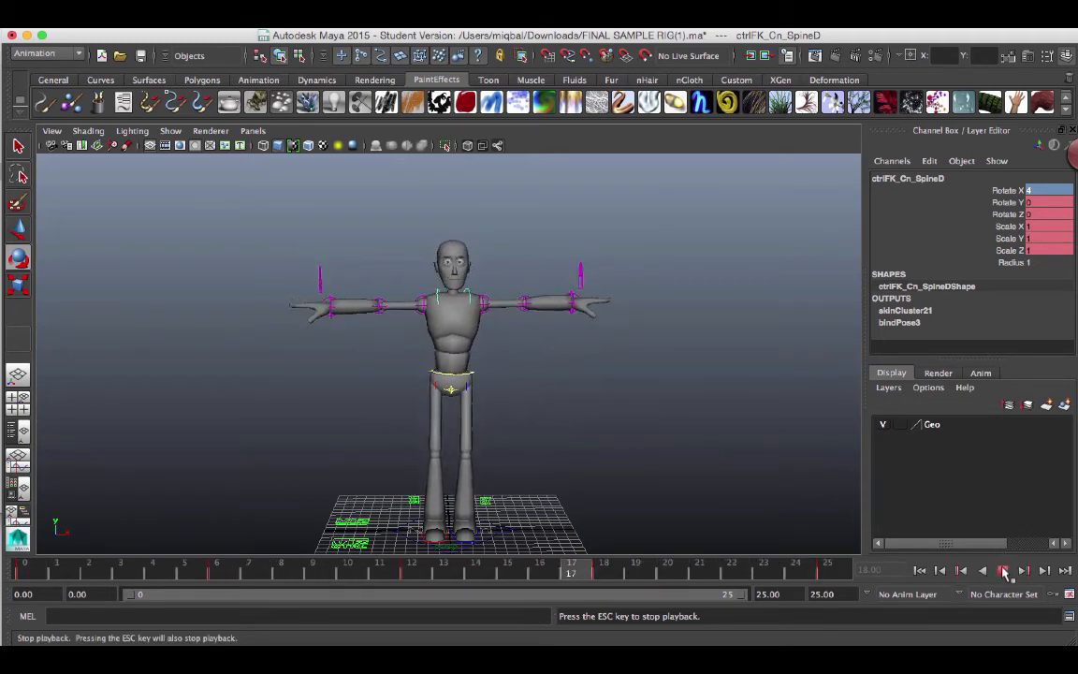
pyautogui.click(1004, 572)
# At frame 5, try a freehand rotation of the SpineD control behind the chest in a side view
pyautogui.keyDown('alt'); pyautogui.moveTo(523, 412); pyautogui.dragTo(344, 411); pyautogui.keyUp('alt')
pyautogui.click(506, 353)
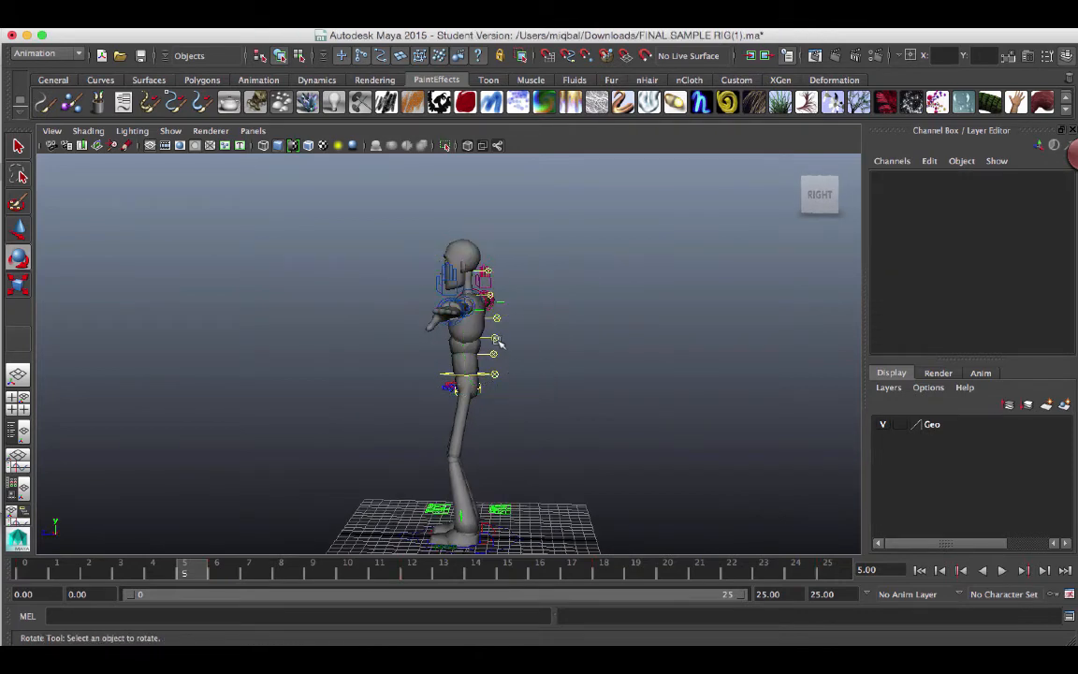
pyautogui.click(501, 345)
pyautogui.click(600, 405)
pyautogui.click(499, 321)
pyautogui.moveTo(548, 320); pyautogui.dragTo(548, 318)
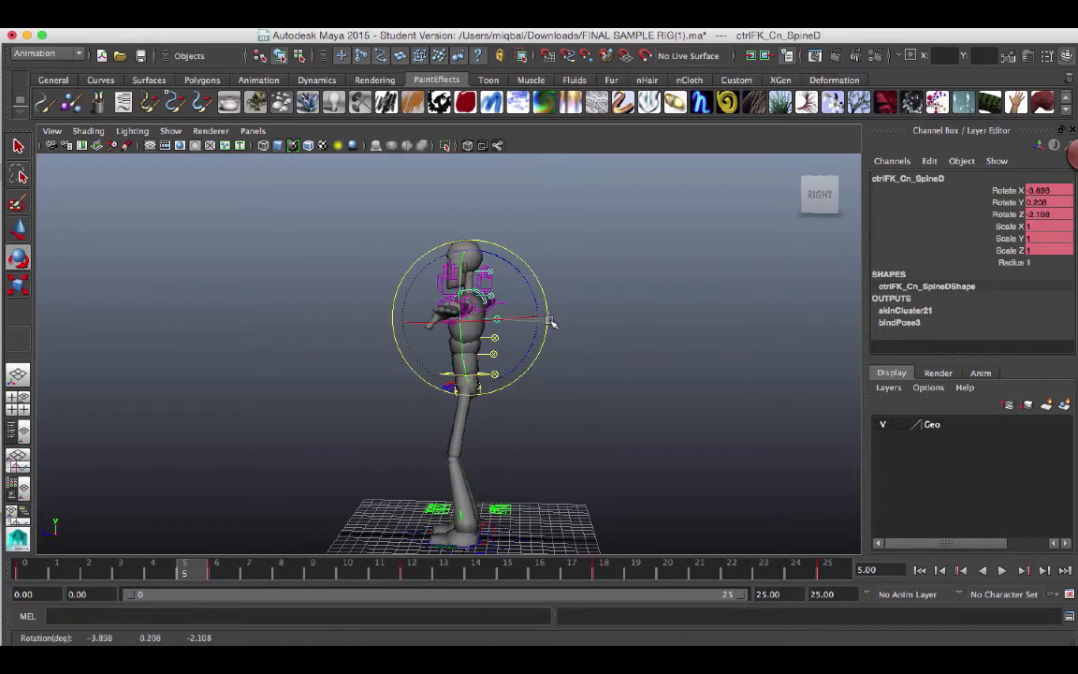
pyautogui.click(559, 363)
# At frame 5, try freehand rotations of the SpineC and SpineD controls to adjust the torso's lean, and undo the last changes
pyautogui.click(497, 342)
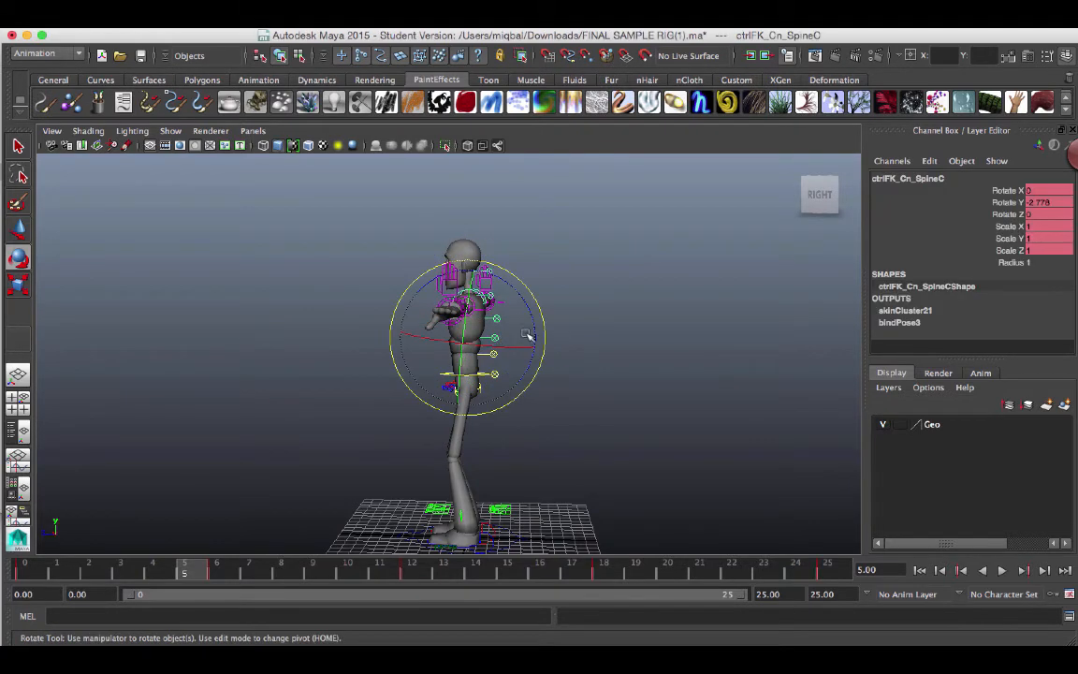
pyautogui.moveTo(546, 324); pyautogui.dragTo(548, 321)
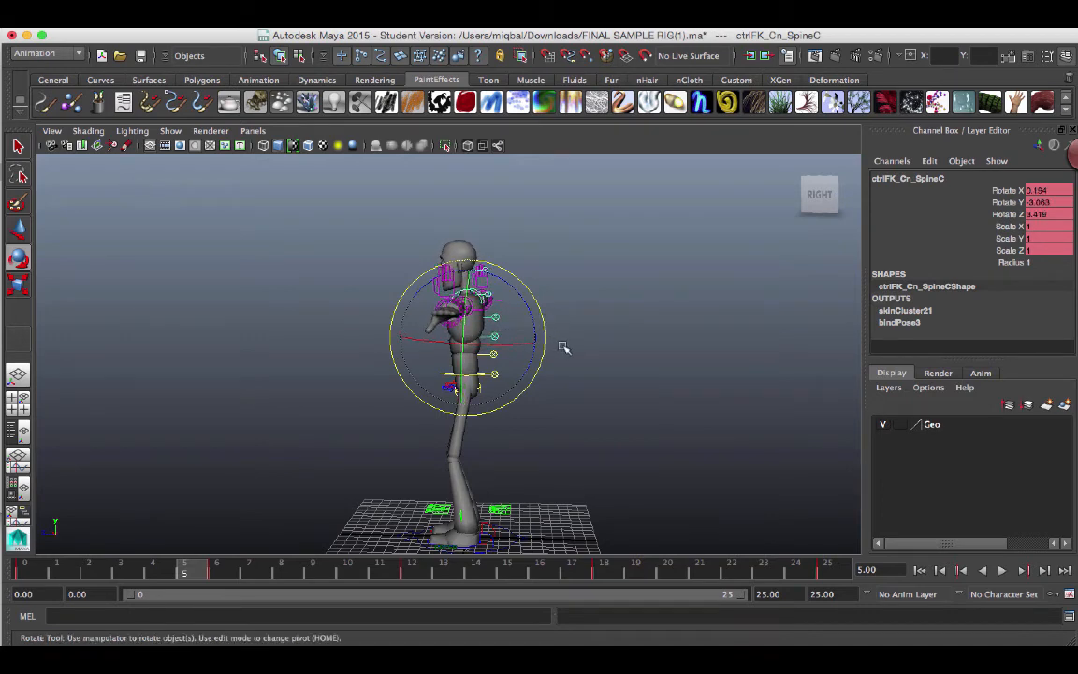
pyautogui.click(562, 348)
pyautogui.click(501, 325)
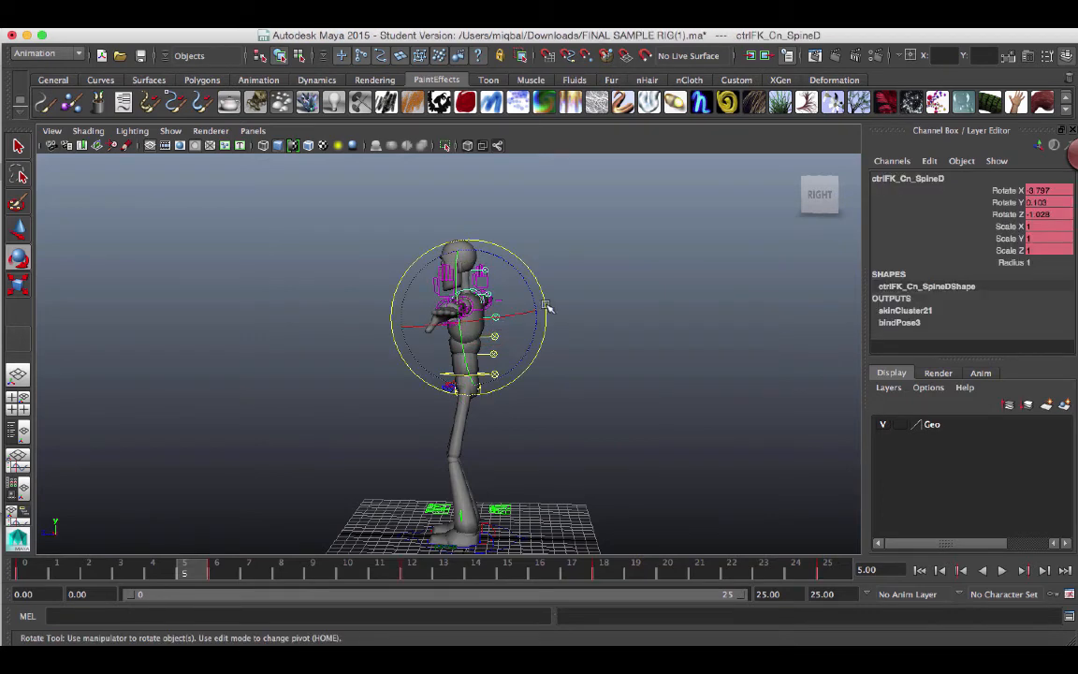
pyautogui.click(503, 344)
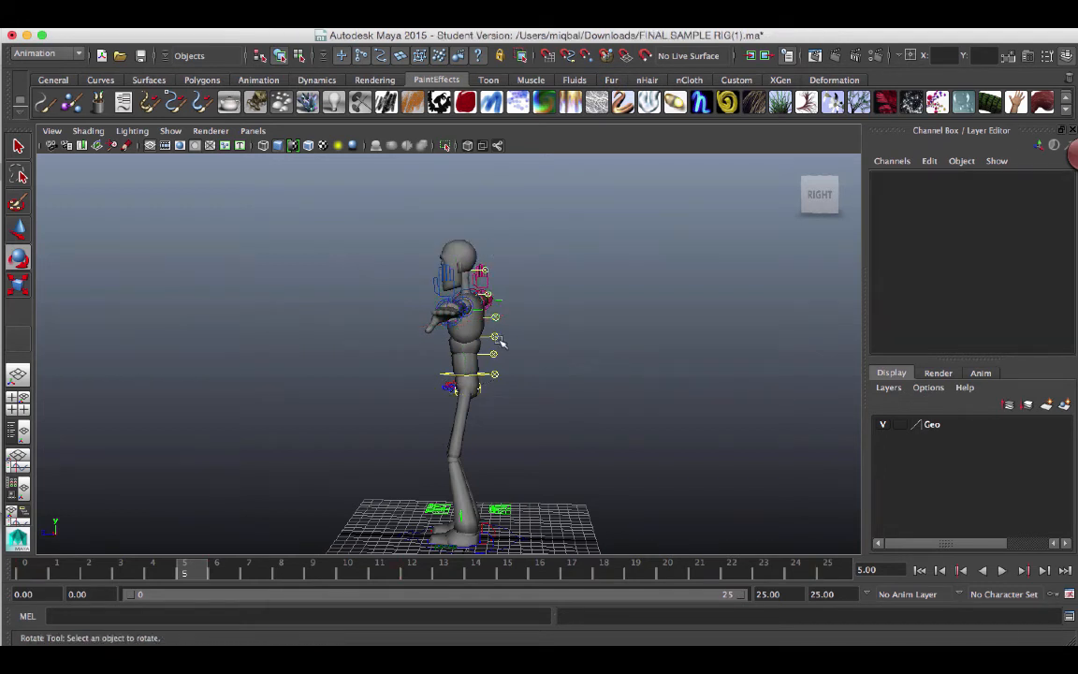
pyautogui.click(497, 337)
pyautogui.click(603, 377)
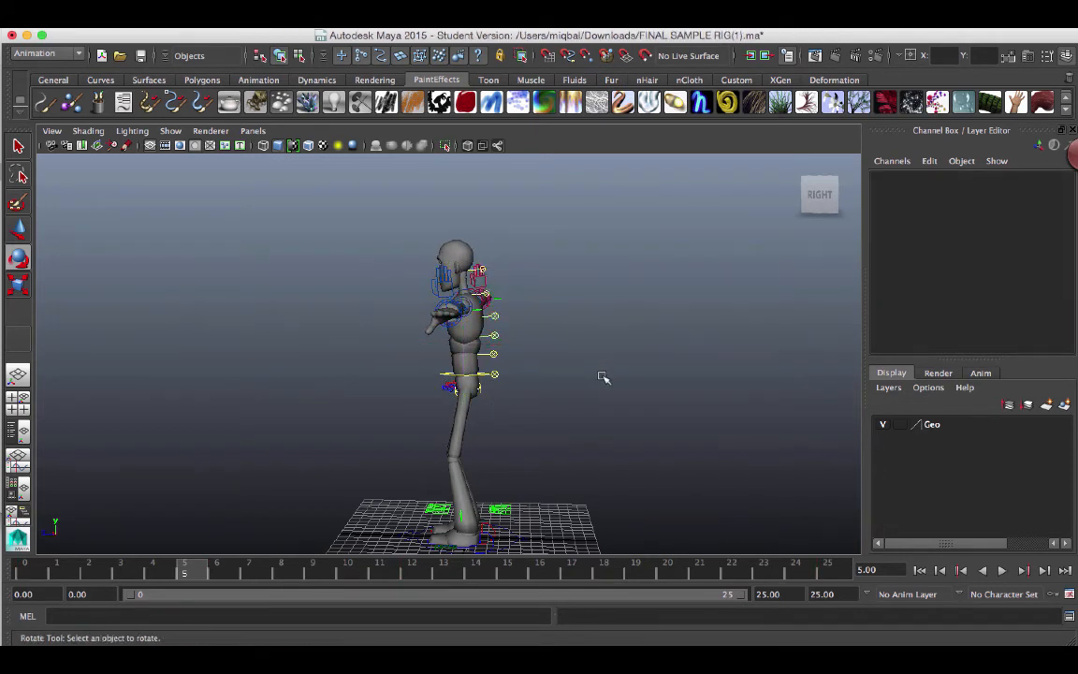
pyautogui.hotkey('ctrl', 'z')
pyautogui.hotkey('ctrl', 'z')
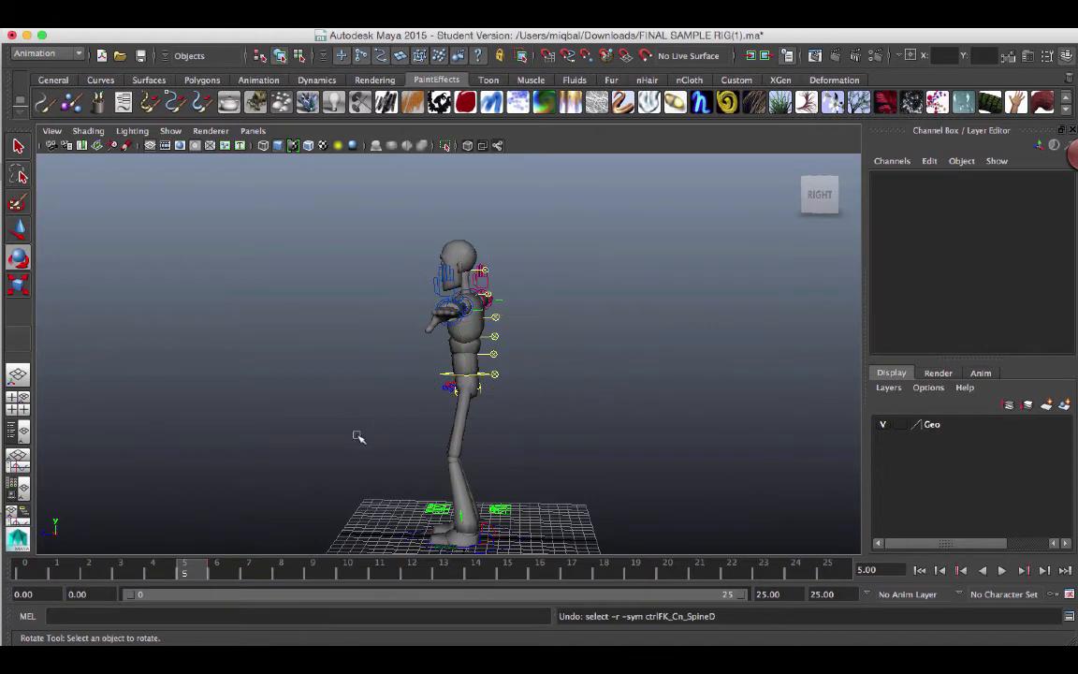
# Scrub the loop and inspect the SpineD control's pose at frames 6 and 18 and the SpineC control's at frame 18
pyautogui.keyDown('alt'); pyautogui.moveTo(496, 419); pyautogui.dragTo(670, 414); pyautogui.keyUp('alt')
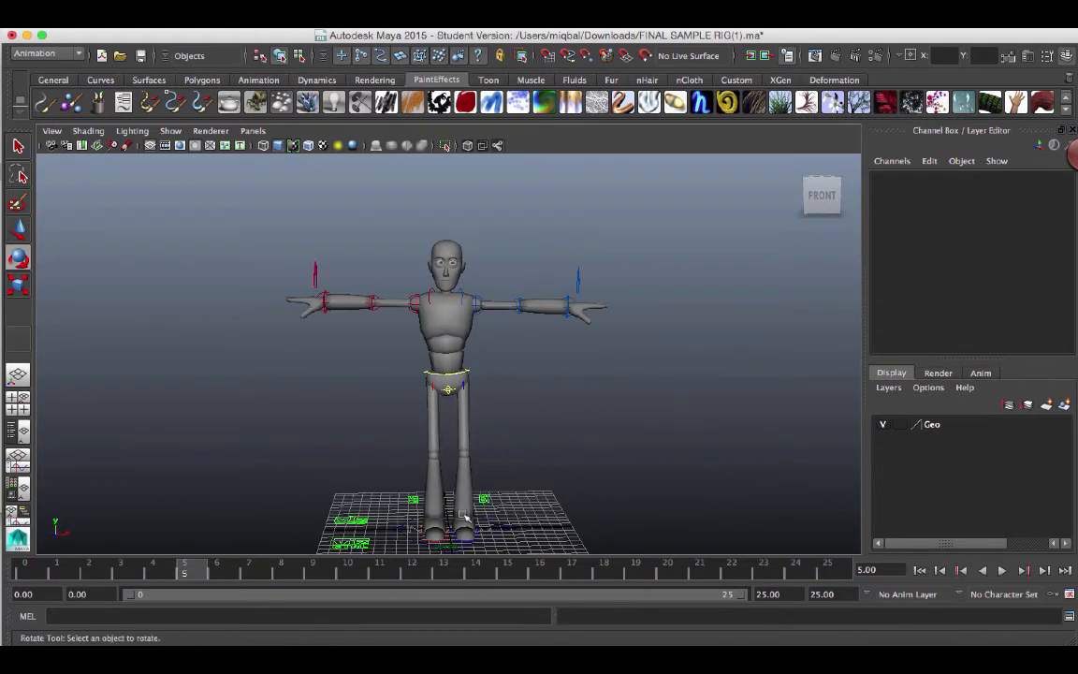
pyautogui.moveTo(18, 565); pyautogui.dragTo(517, 573)
pyautogui.keyDown('alt'); pyautogui.moveTo(624, 333); pyautogui.dragTo(526, 327); pyautogui.keyUp('alt')
pyautogui.click(481, 390)
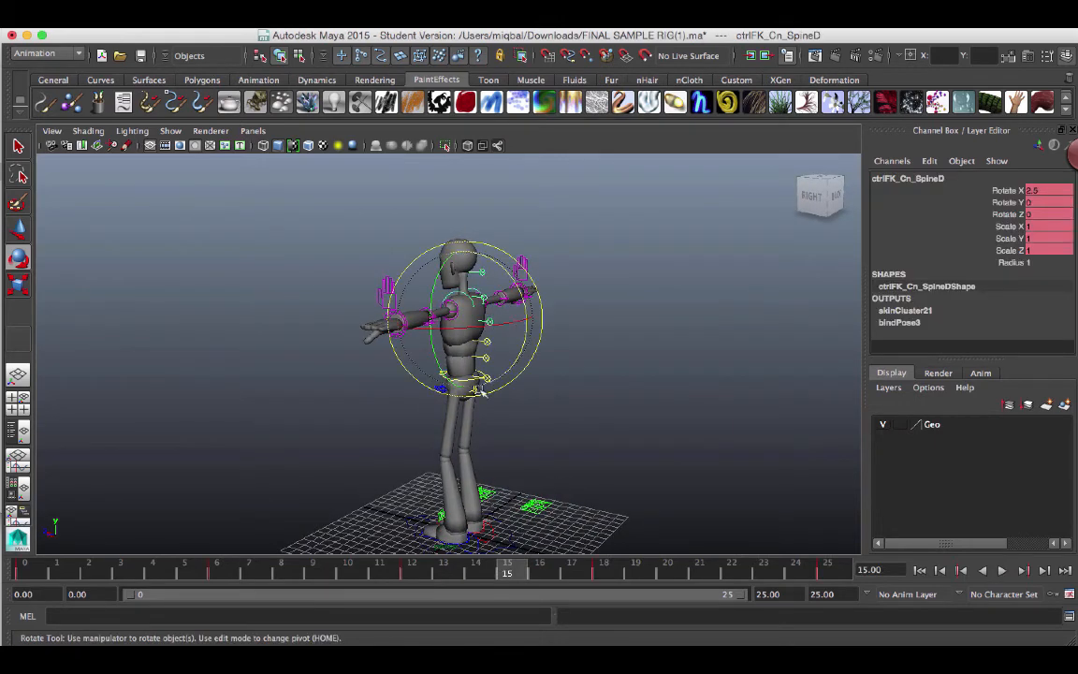
pyautogui.click(217, 575)
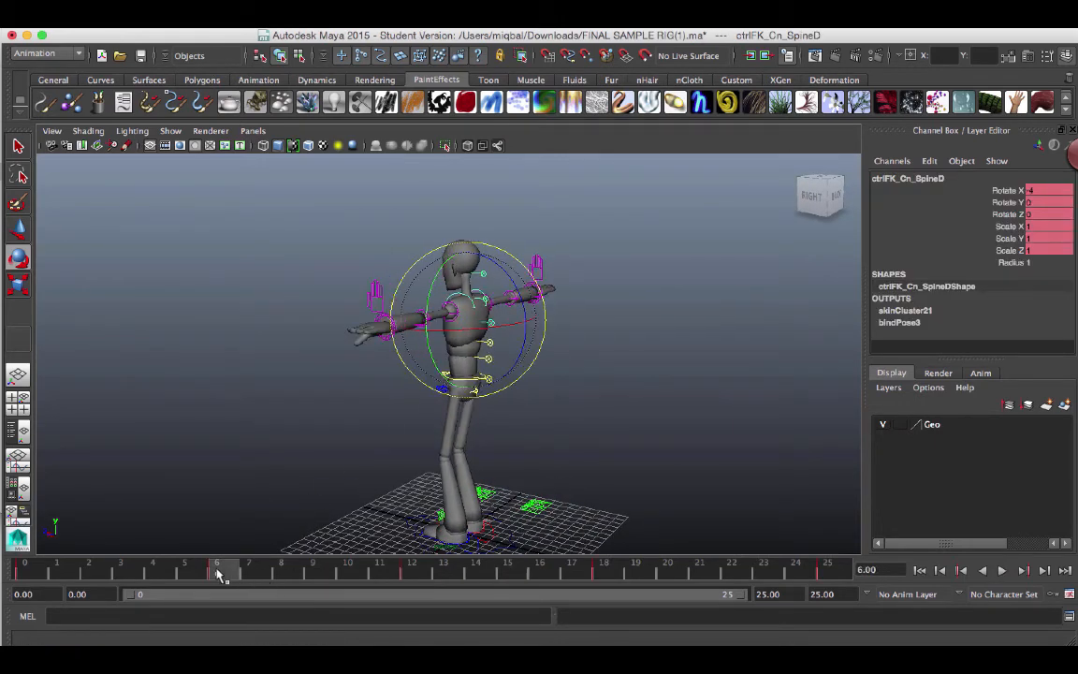
pyautogui.click(605, 573)
pyautogui.keyDown('alt'); pyautogui.moveTo(373, 452); pyautogui.dragTo(418, 447); pyautogui.keyUp('alt')
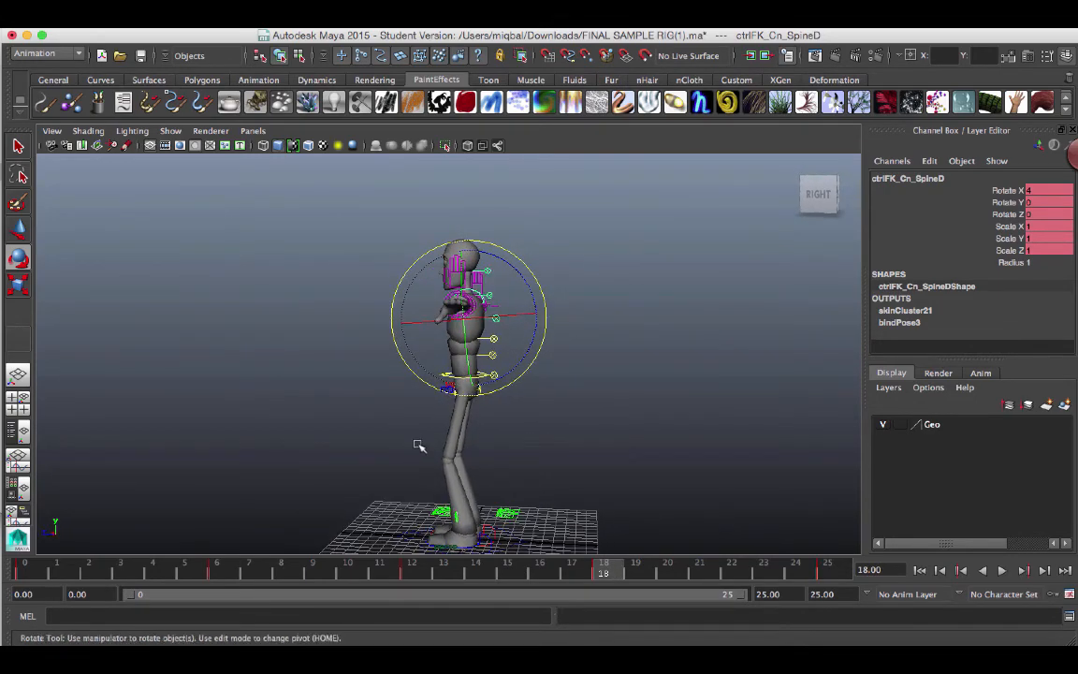
pyautogui.click(523, 349)
pyautogui.click(497, 341)
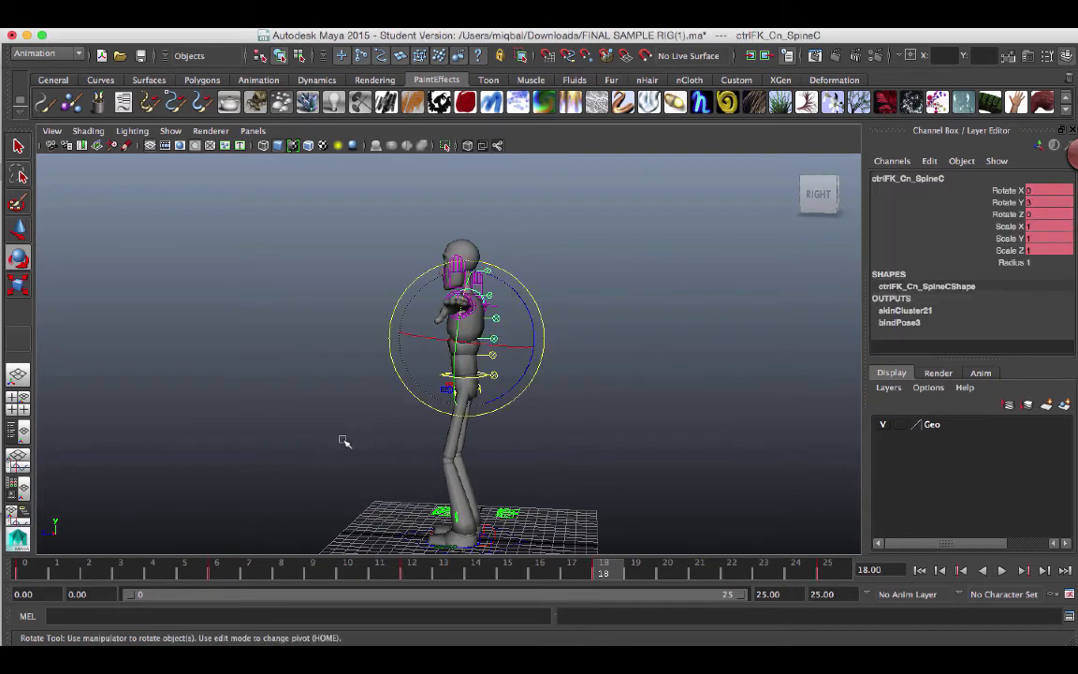
pyautogui.keyDown('alt'); pyautogui.moveTo(310, 448); pyautogui.dragTo(282, 450); pyautogui.keyUp('alt')
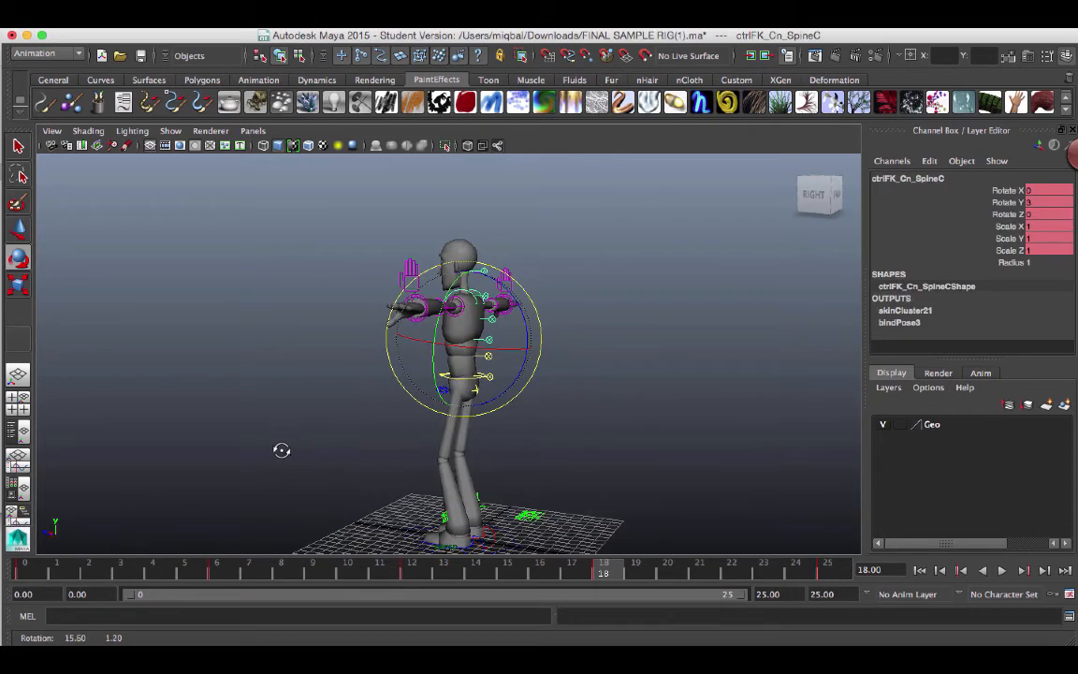
# At frame 18, try a slight freehand rotation of the SpineB control behind the lower torso and undo the last action
pyautogui.click(602, 373)
pyautogui.click(520, 371)
pyautogui.moveTo(541, 348); pyautogui.dragTo(546, 351)
pyautogui.click(584, 384)
pyautogui.click(502, 365)
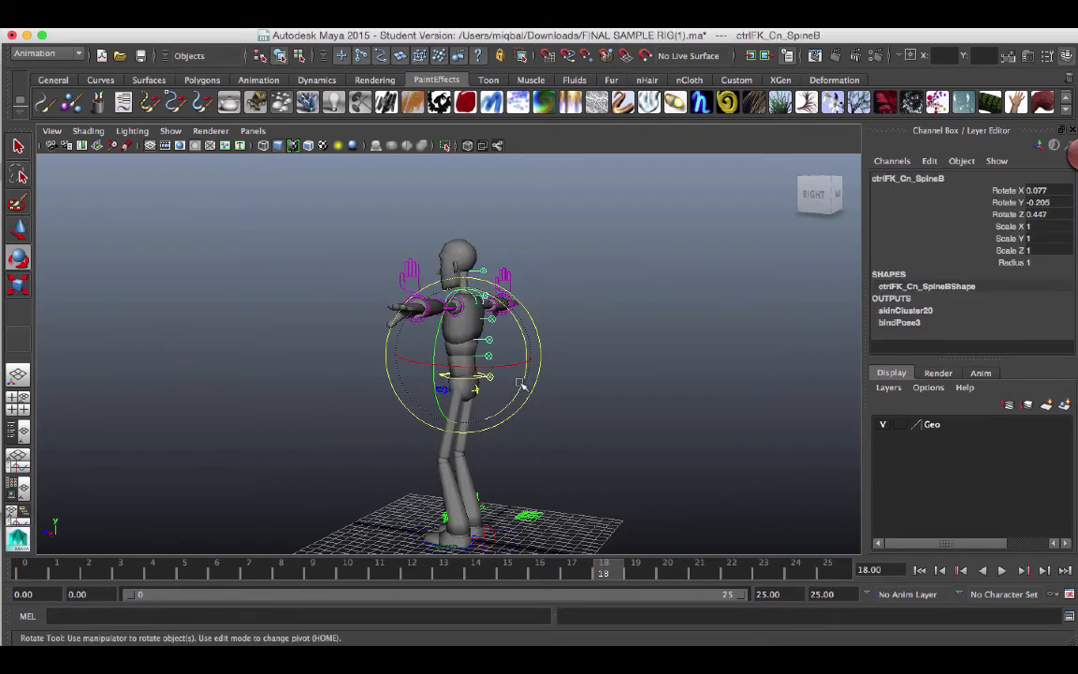
pyautogui.keyDown('alt'); pyautogui.moveTo(261, 458); pyautogui.dragTo(469, 462); pyautogui.keyUp('alt')
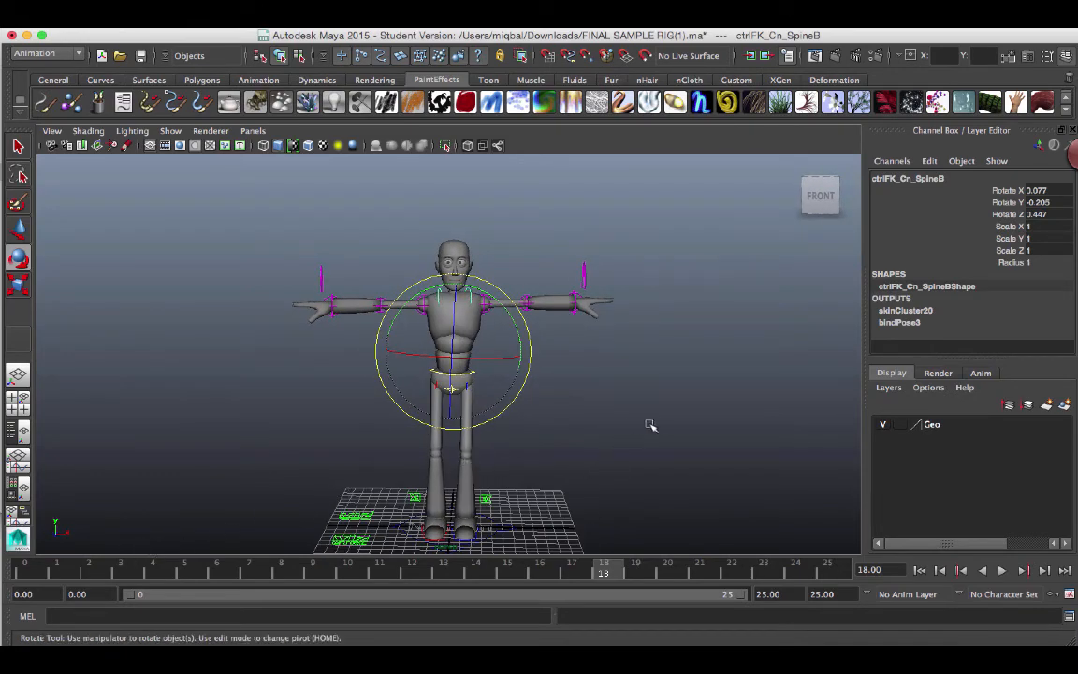
pyautogui.keyDown('alt'); pyautogui.moveTo(651, 426); pyautogui.dragTo(452, 421); pyautogui.keyUp('alt')
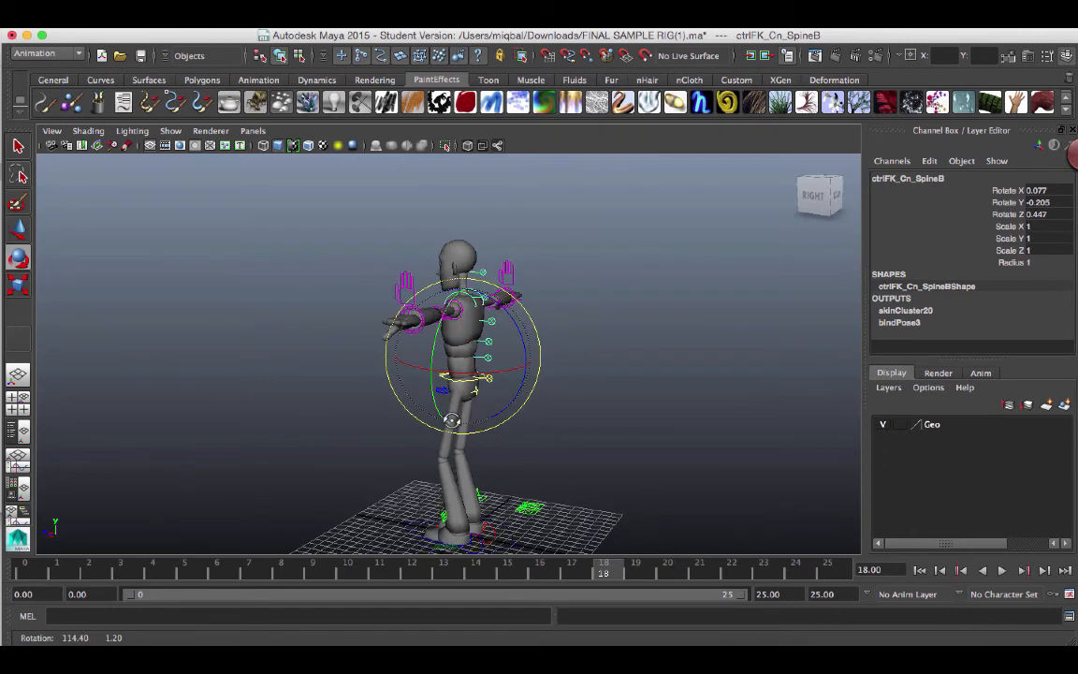
pyautogui.hotkey('ctrl', 'z')
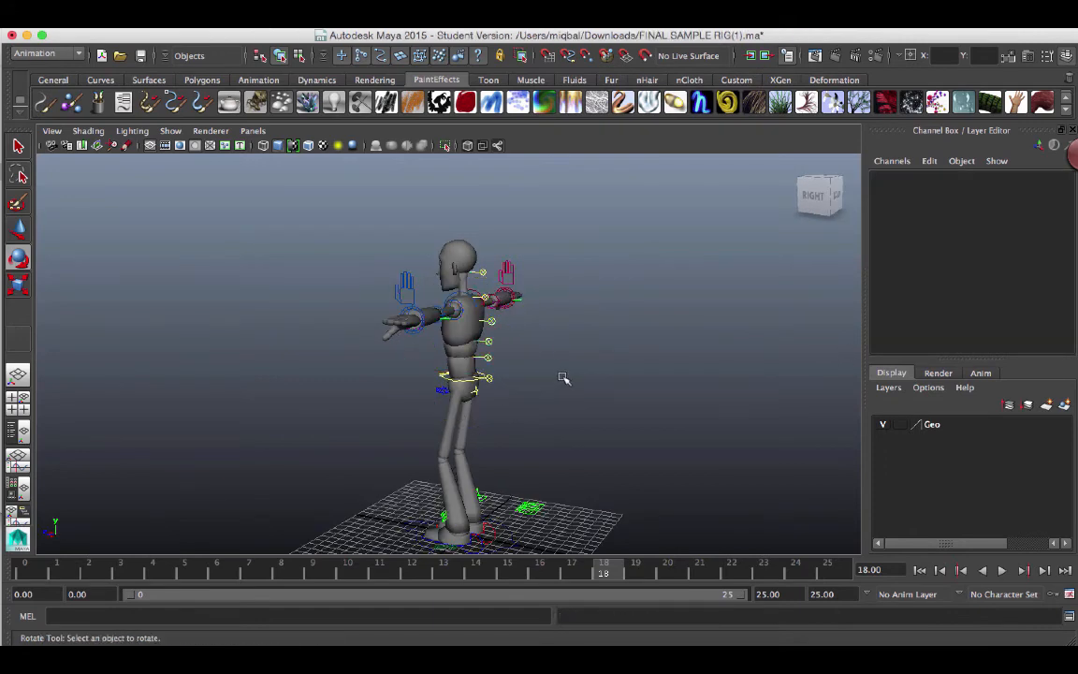
# Undo the remaining trial rotations of the SpineB control behind the lower torso at frame 18
pyautogui.click(490, 359)
pyautogui.hotkey('ctrl', 'z')
pyautogui.hotkey('ctrl', 'z')
pyautogui.hotkey('ctrl', 'z')
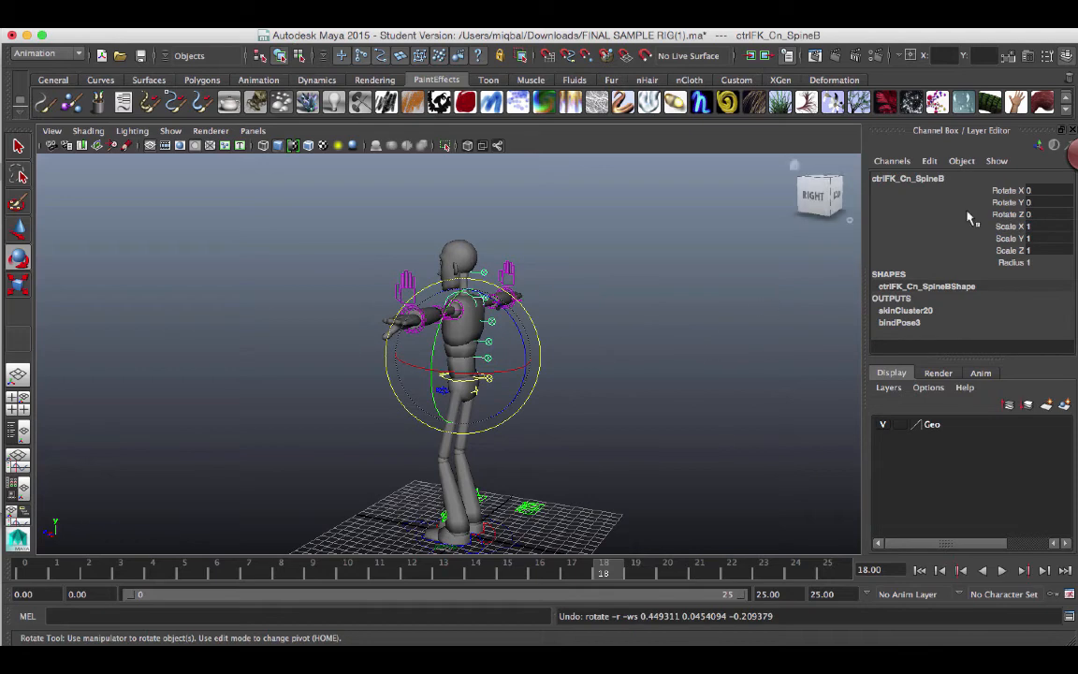
# Key the SpineB control in its neutral pose, with all rotations at 0, at frames 0, 12 and 25
pyautogui.keyDown('alt'); pyautogui.moveTo(238, 502); pyautogui.dragTo(459, 501); pyautogui.keyUp('alt')
pyautogui.click(25, 571)
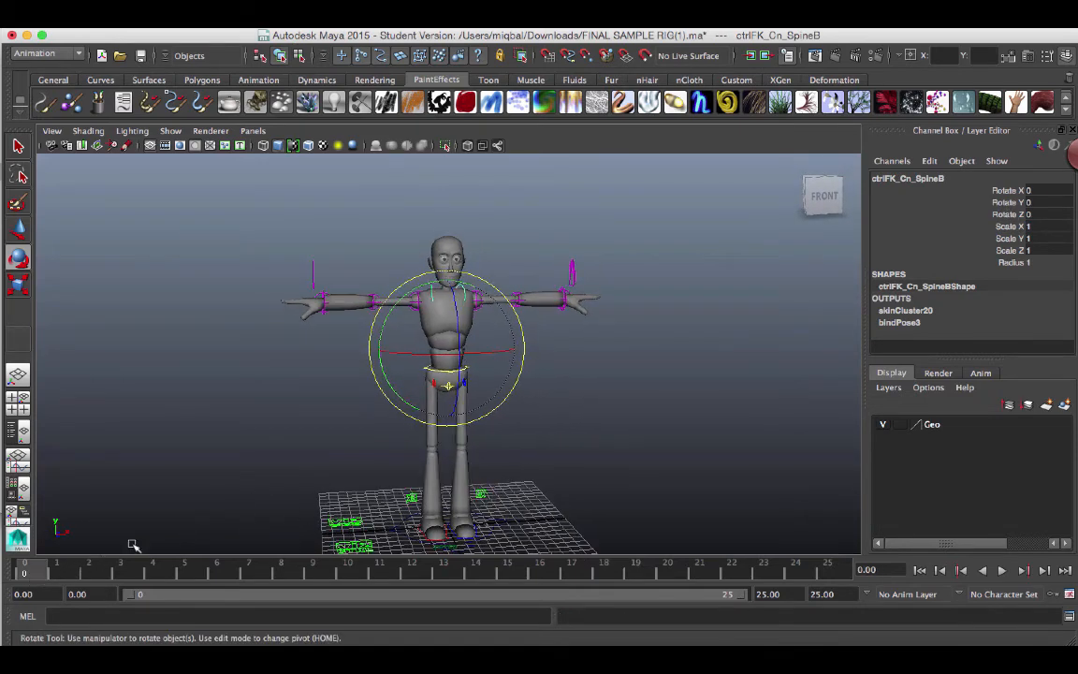
pyautogui.keyDown('alt'); pyautogui.moveTo(634, 427); pyautogui.dragTo(525, 371); pyautogui.keyUp('alt')
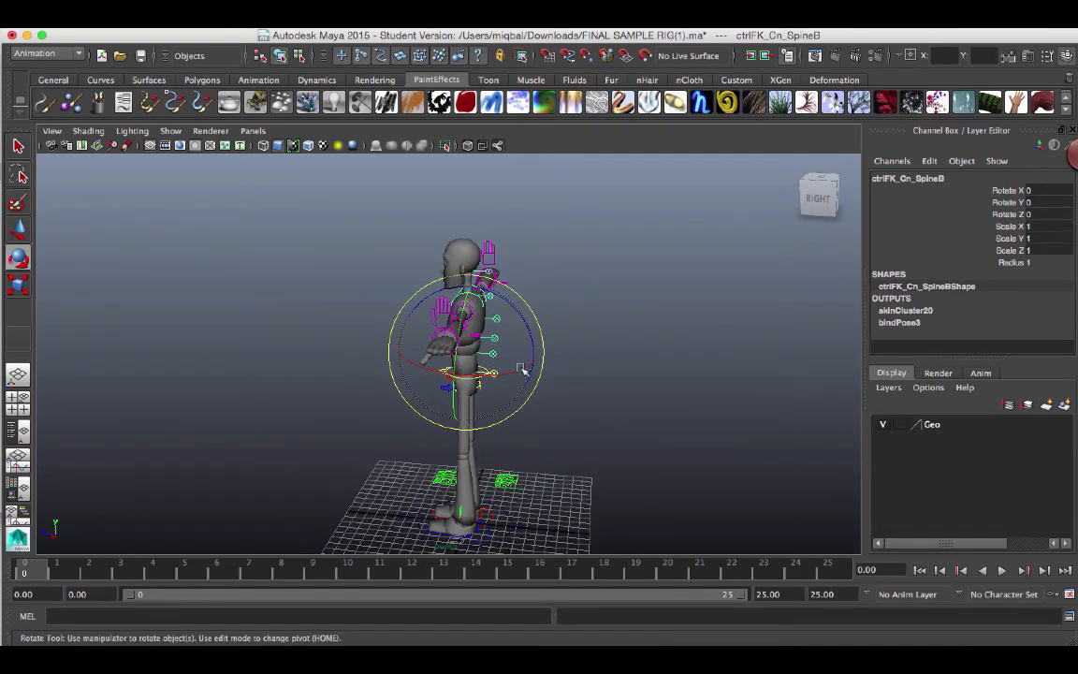
pyautogui.click(590, 399)
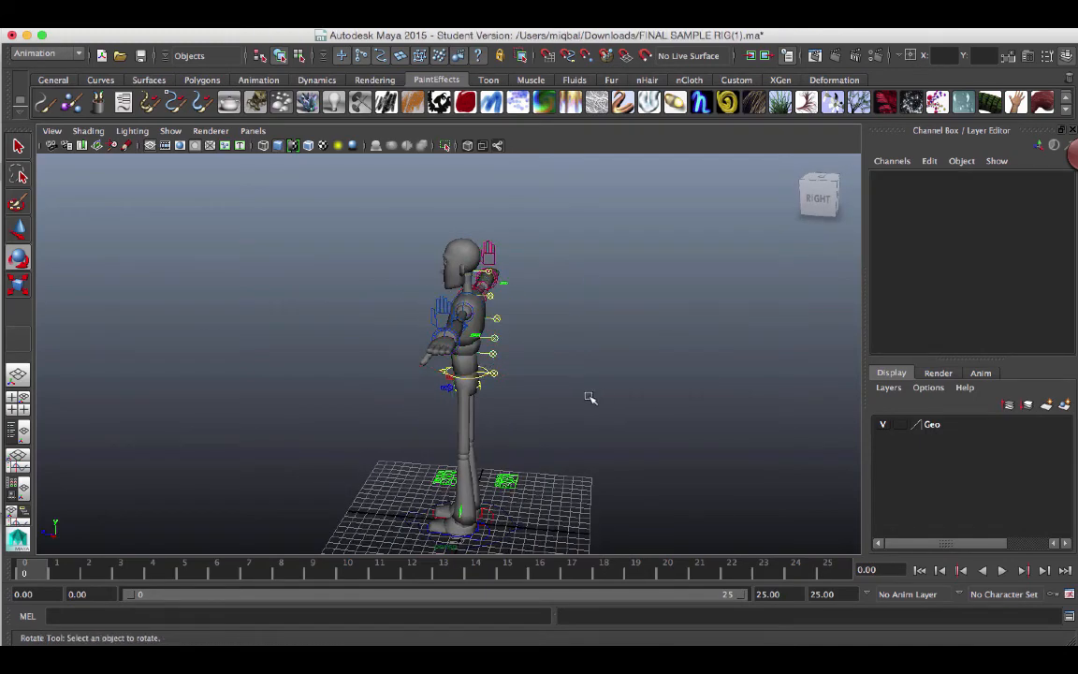
pyautogui.click(492, 358)
pyautogui.keyDown('alt'); pyautogui.moveTo(172, 509); pyautogui.dragTo(397, 466); pyautogui.keyUp('alt')
pyautogui.press('s')
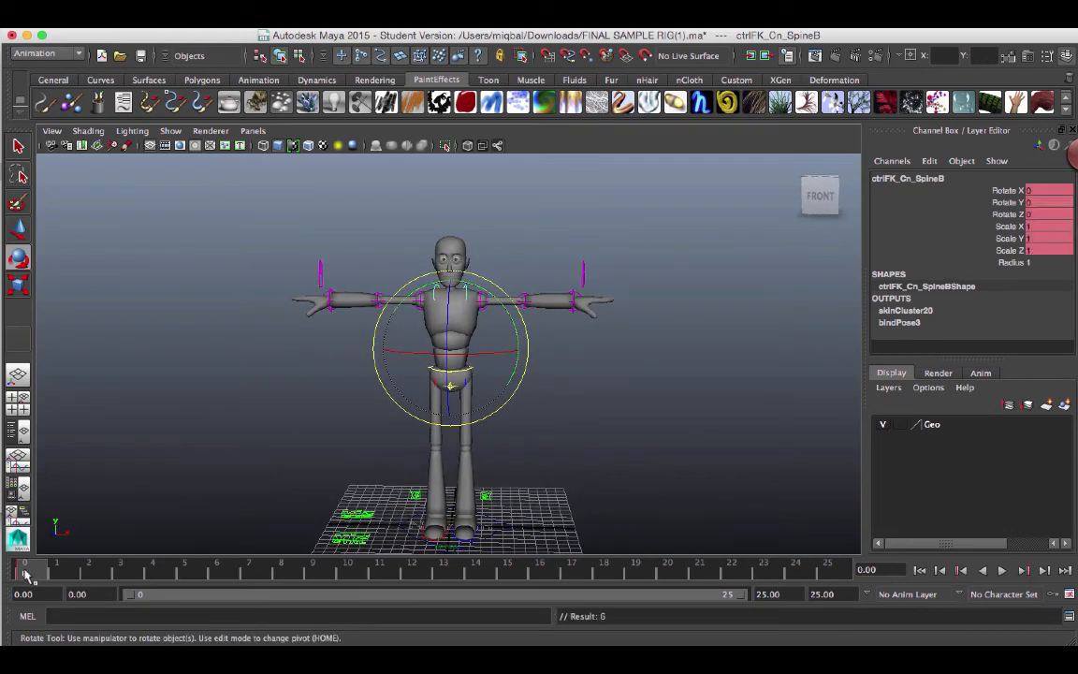
pyautogui.click(412, 571)
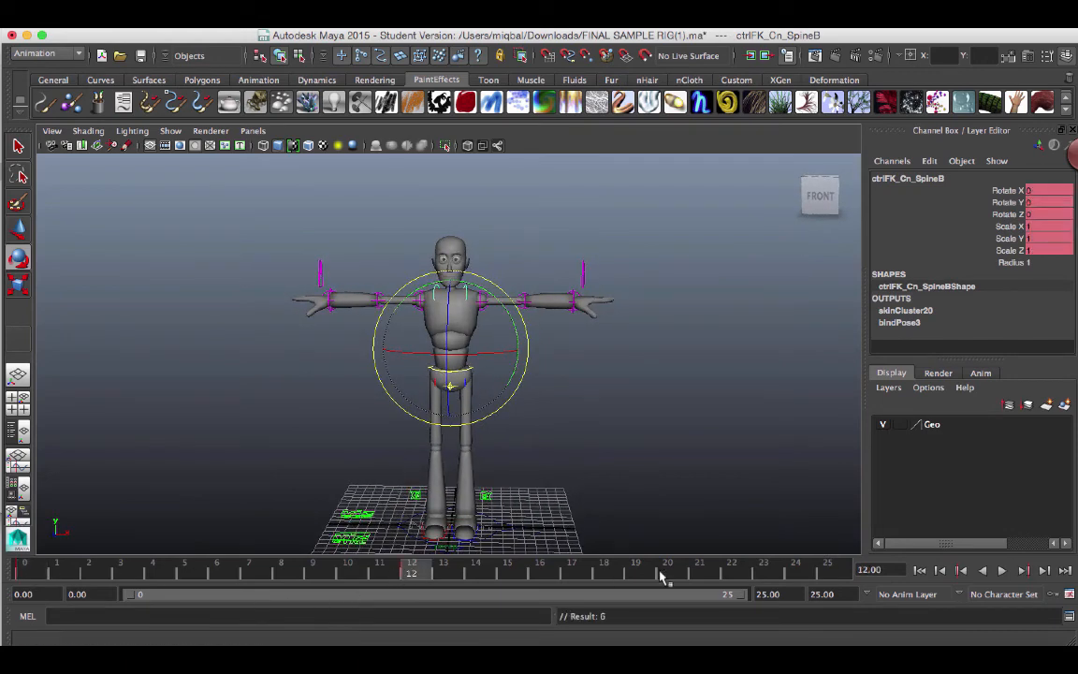
pyautogui.click(828, 571)
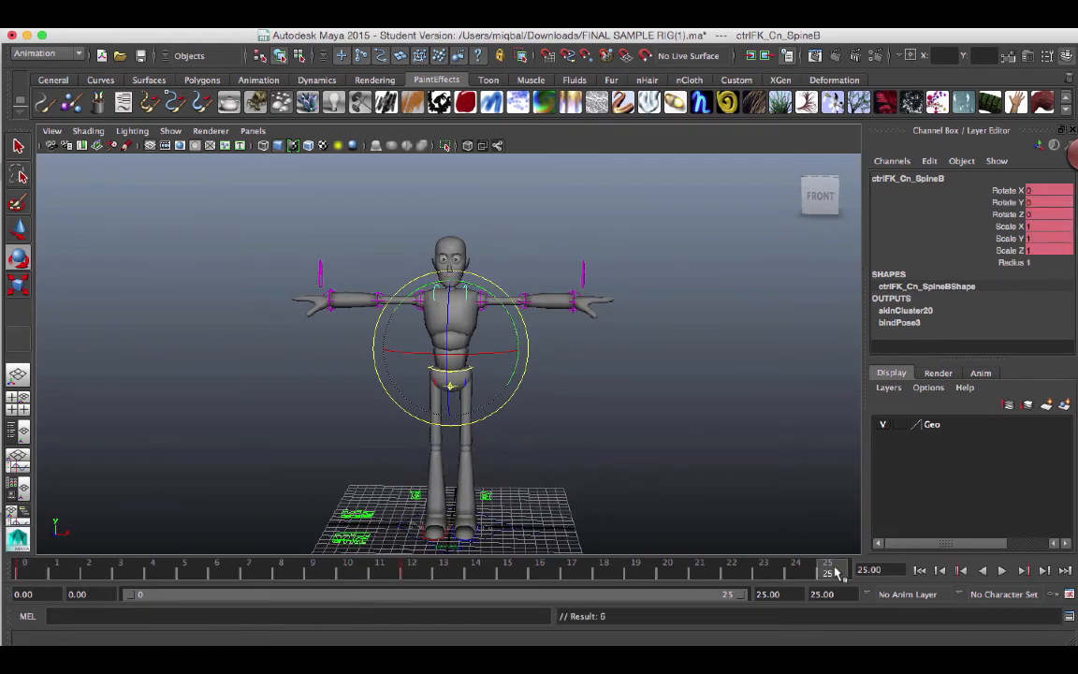
# At frame 6, try a freehand rotation of the SpineB control in a side view and undo it
pyautogui.click(216, 569)
pyautogui.keyDown('alt'); pyautogui.moveTo(691, 421); pyautogui.dragTo(544, 418); pyautogui.keyUp('alt')
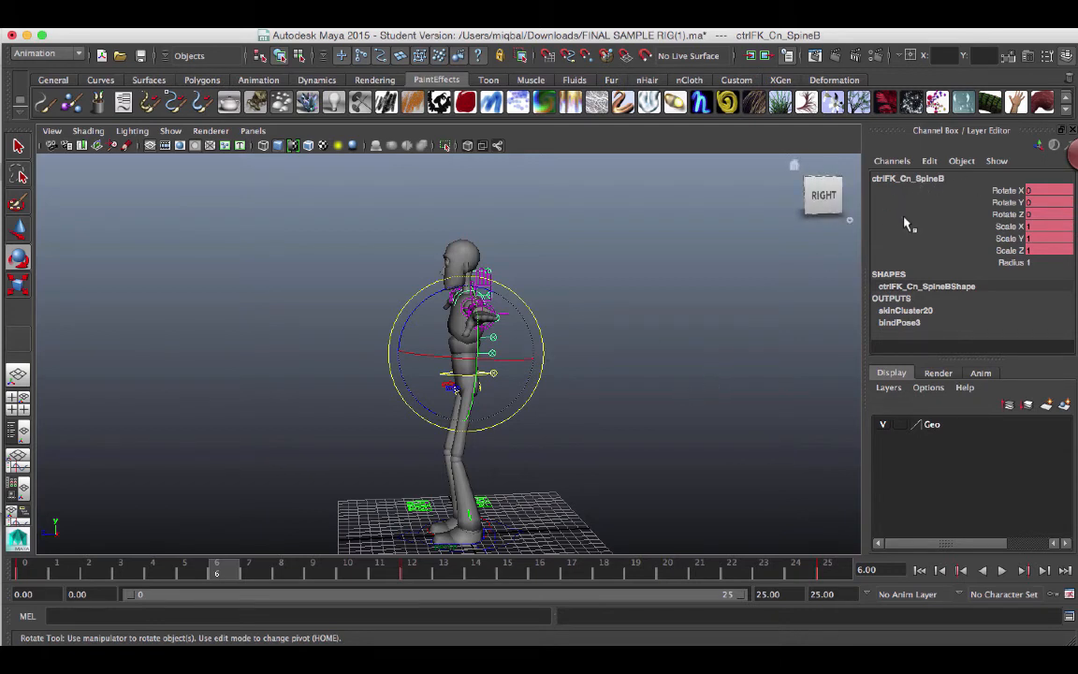
pyautogui.click(504, 368)
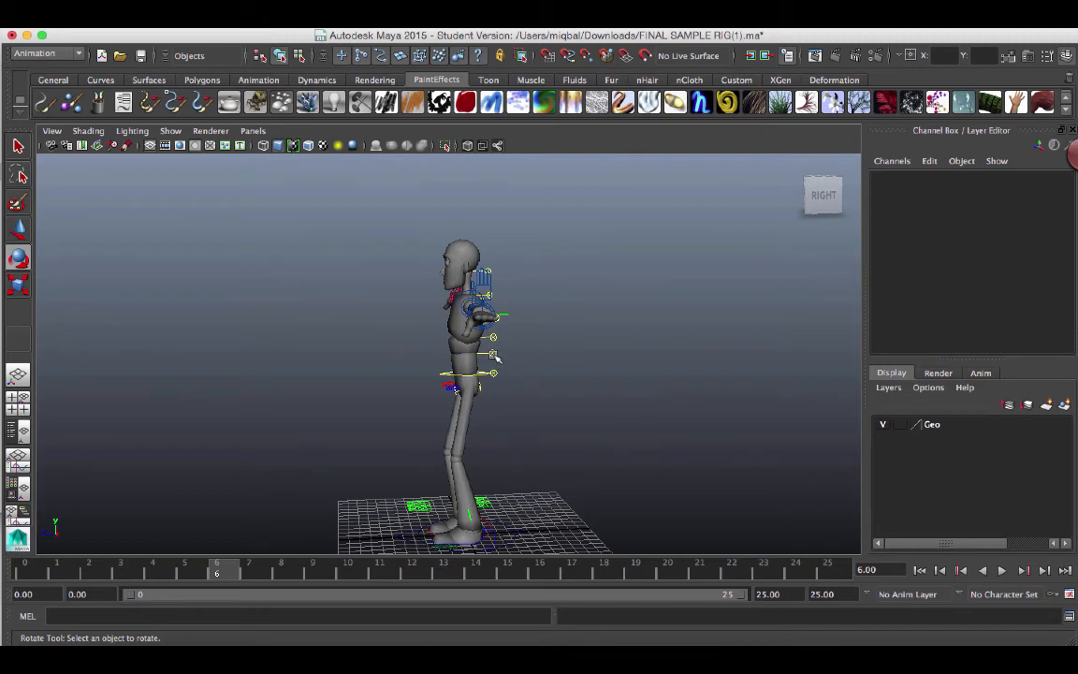
pyautogui.click(494, 355)
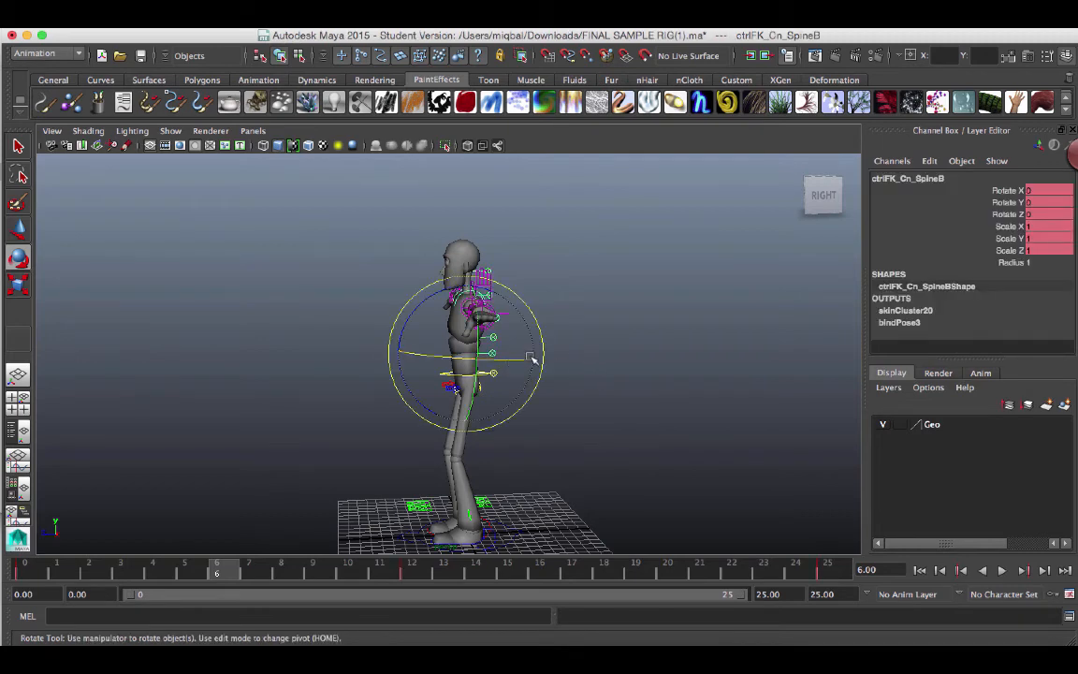
pyautogui.keyDown('alt'); pyautogui.moveTo(573, 363); pyautogui.dragTo(534, 346); pyautogui.keyUp('alt')
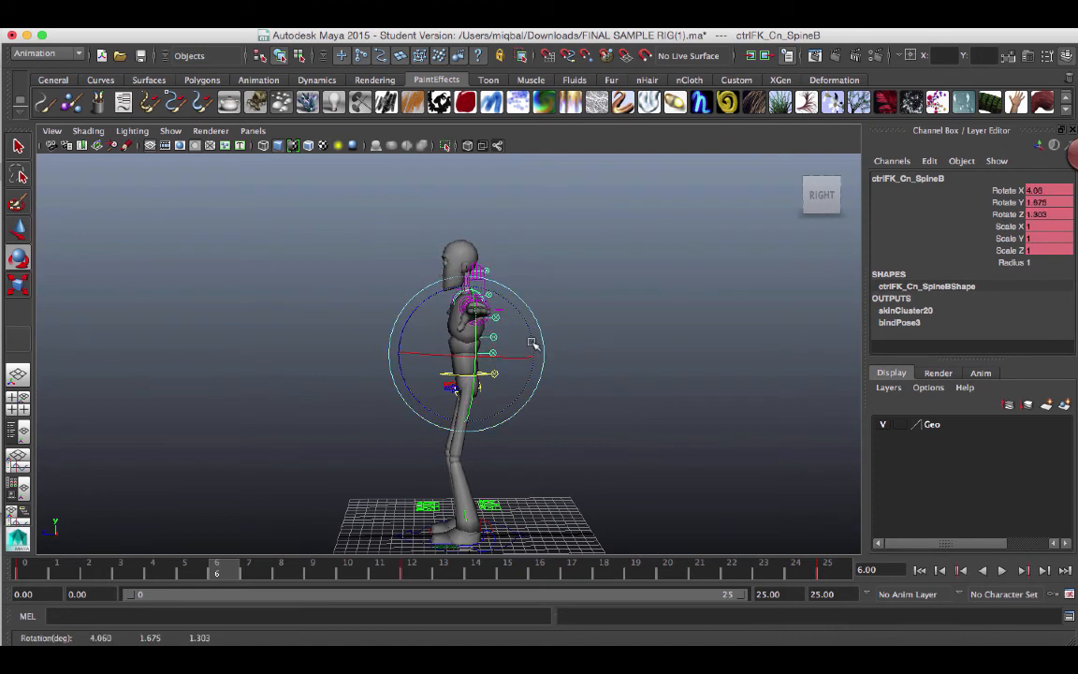
pyautogui.hotkey('ctrl', 'z')
# Set the SpineB control's Rotate Z to 2.5 and key it at frames 6 and 18
pyautogui.keyDown('alt'); pyautogui.moveTo(407, 435); pyautogui.dragTo(564, 424); pyautogui.keyUp('alt')
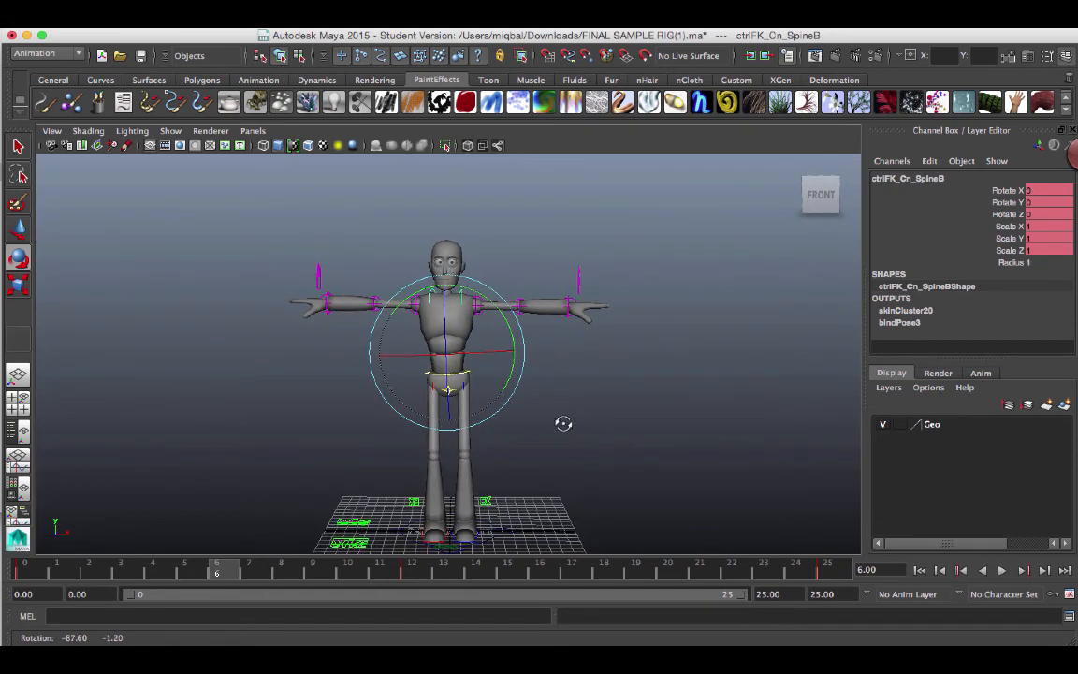
pyautogui.click(448, 324)
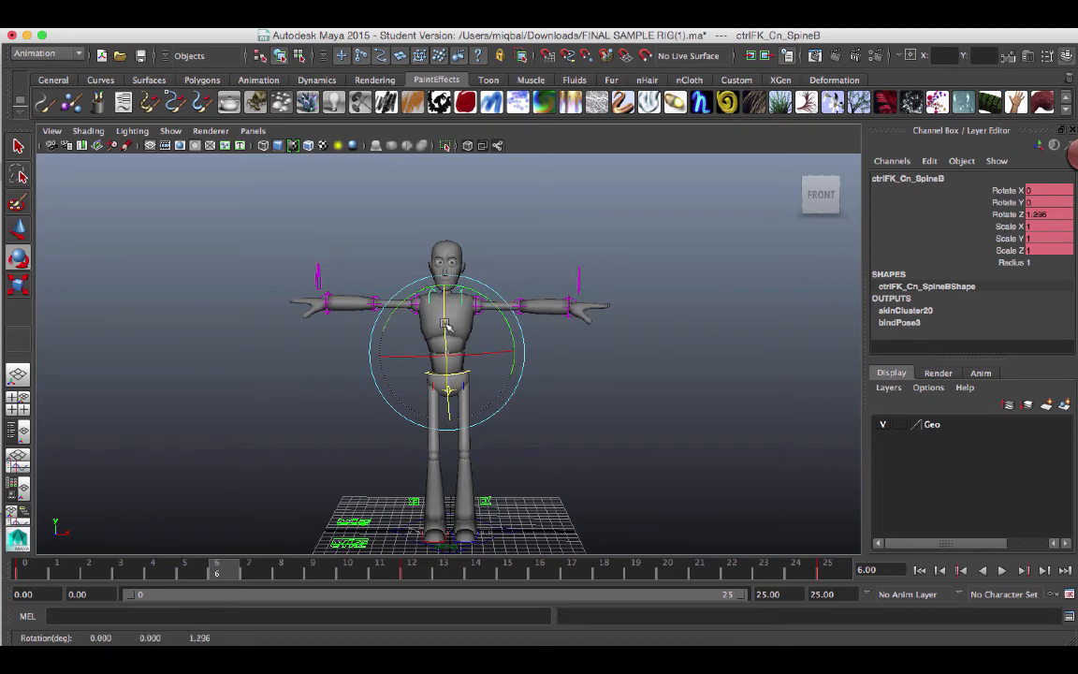
pyautogui.keyDown('alt'); pyautogui.moveTo(587, 367); pyautogui.dragTo(455, 367); pyautogui.keyUp('alt')
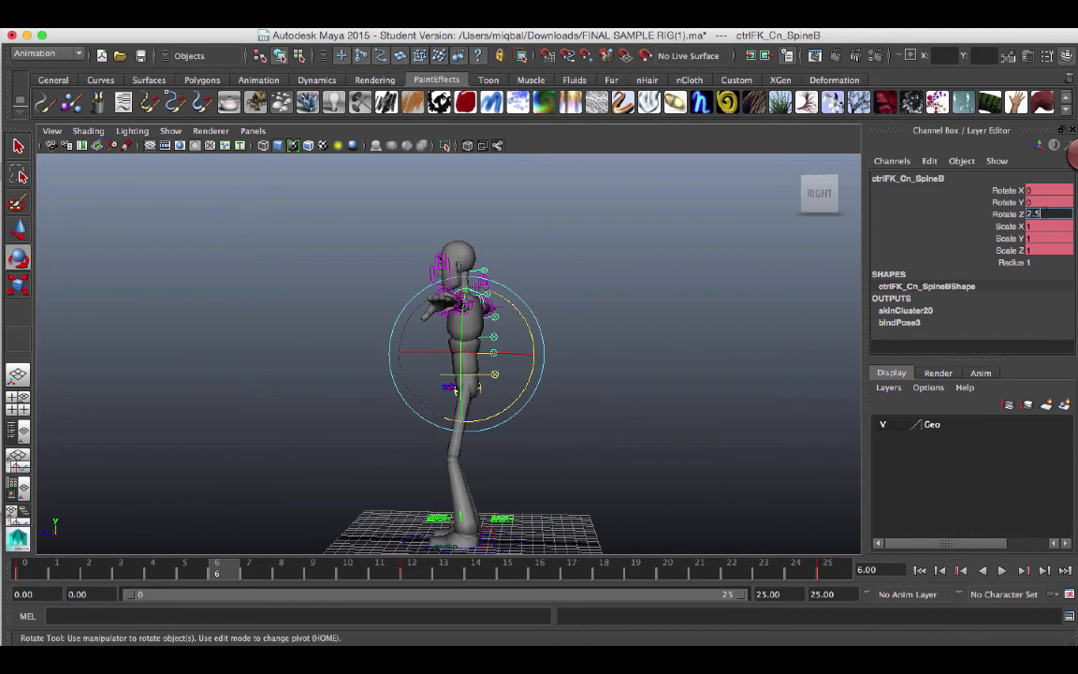
pyautogui.press('s')
pyautogui.click(613, 575)
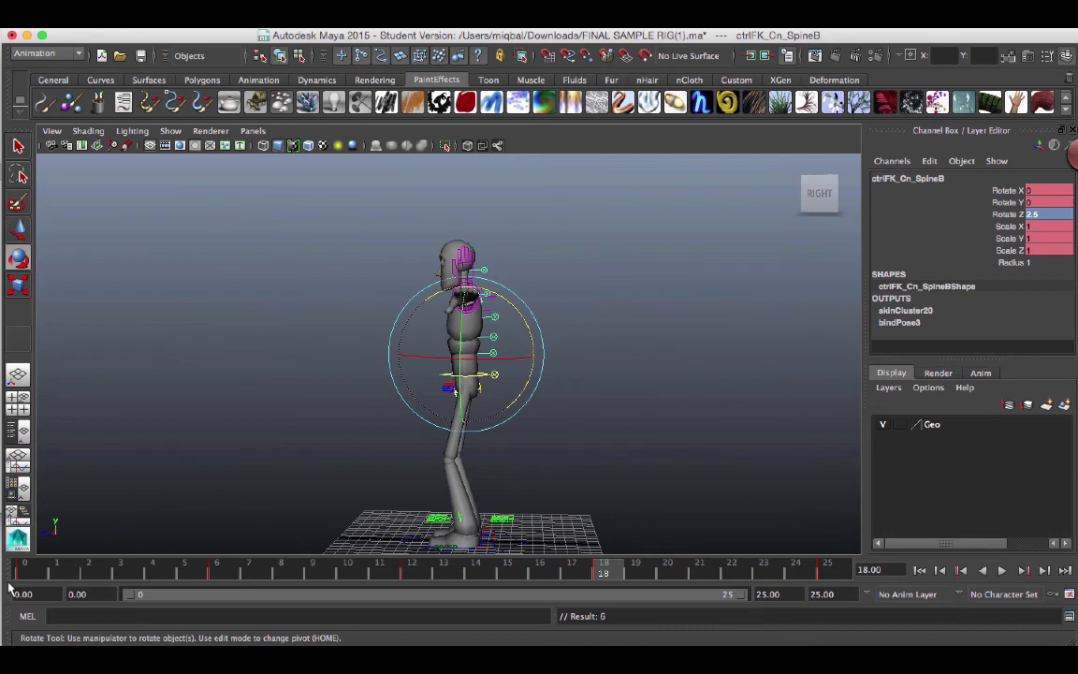
# Play back the loop and examine the torso's motion from the side and front views
pyautogui.click(1001, 570)
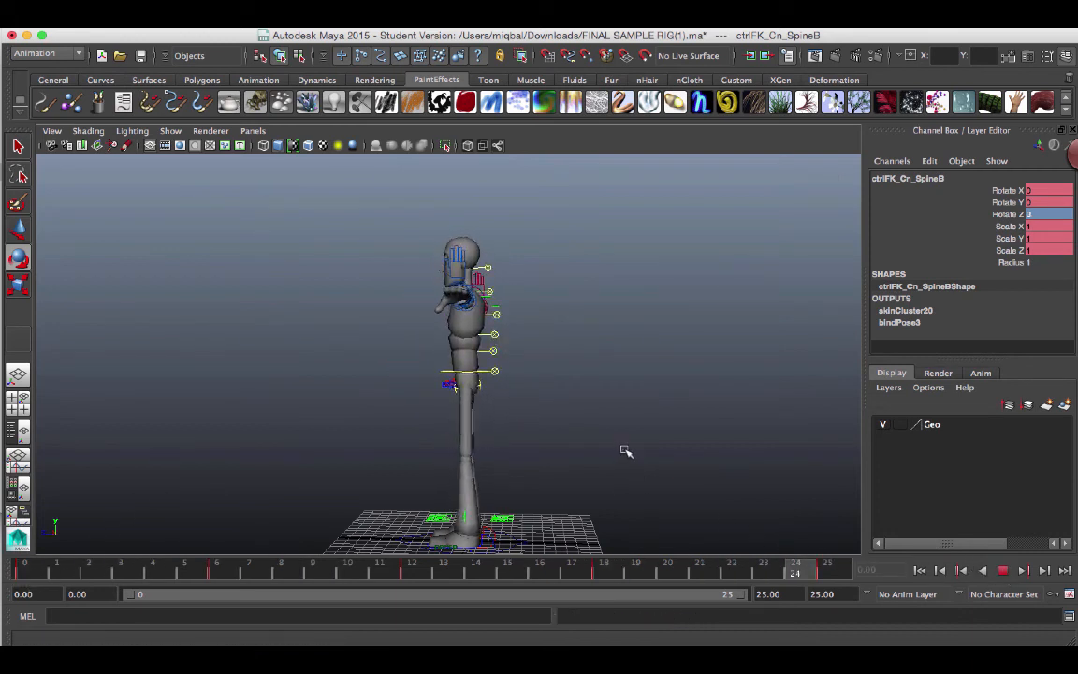
pyautogui.keyDown('alt'); pyautogui.moveTo(587, 463); pyautogui.dragTo(749, 457); pyautogui.keyUp('alt')
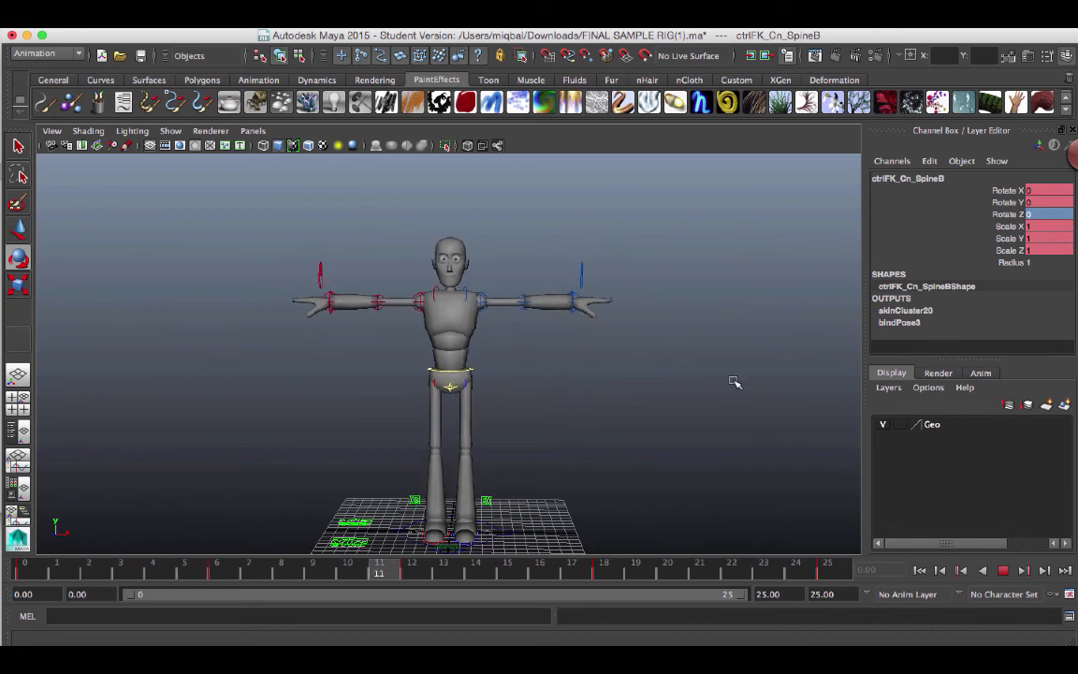
pyautogui.keyDown('alt'); pyautogui.moveTo(705, 392); pyautogui.dragTo(539, 391); pyautogui.keyUp('alt')
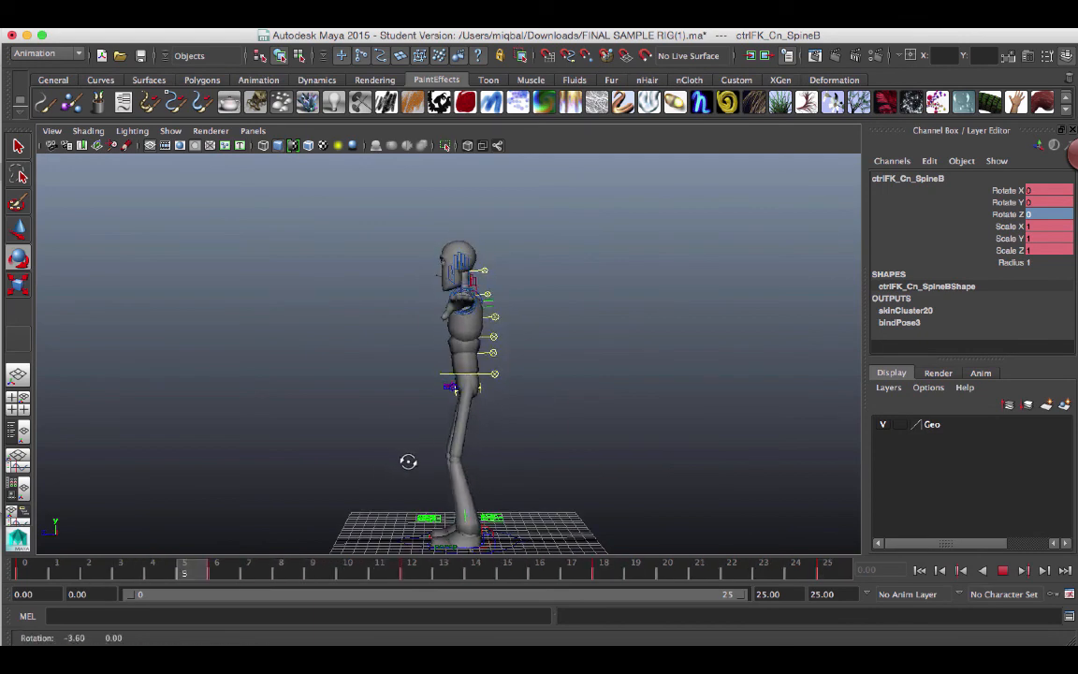
pyautogui.keyDown('alt'); pyautogui.moveTo(409, 460); pyautogui.dragTo(553, 464); pyautogui.keyUp('alt')
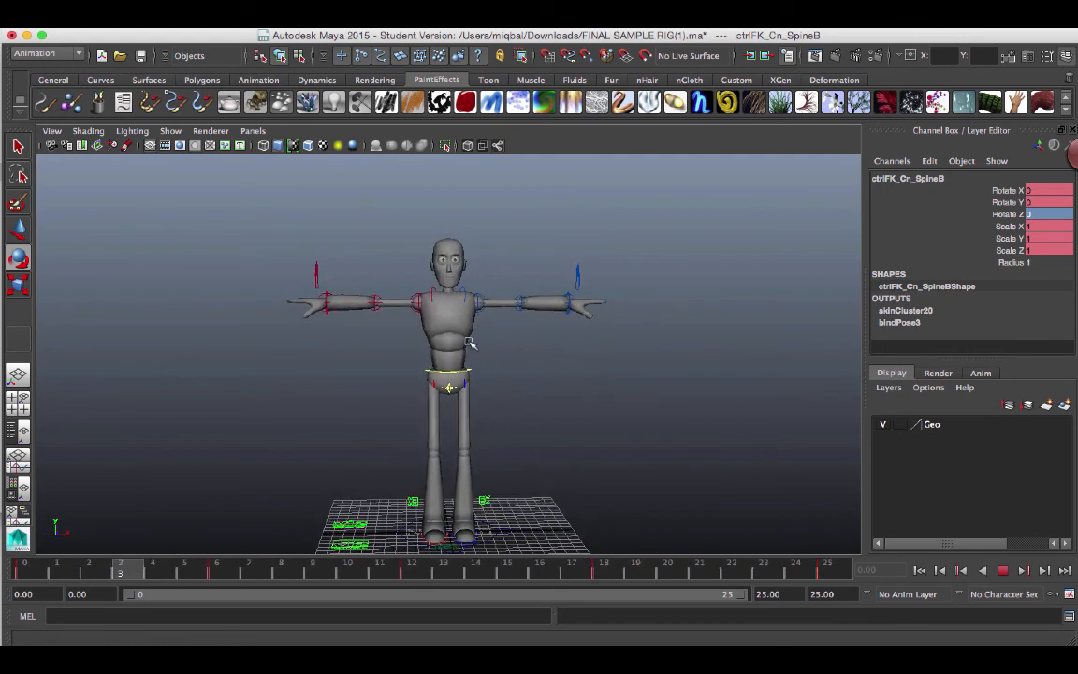